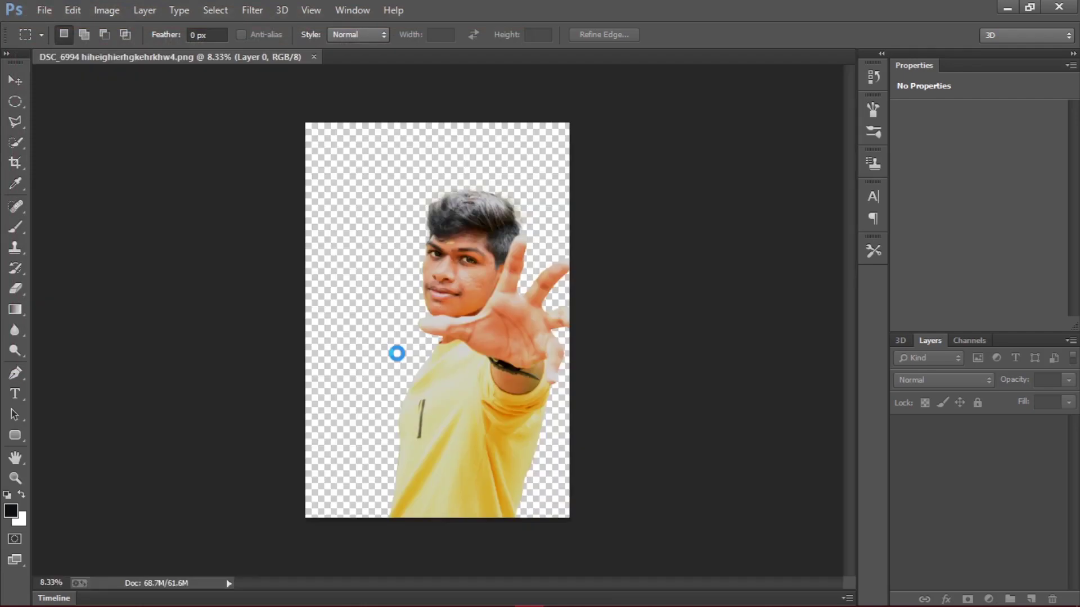
Step: Bring the burning-building photo into the cutout portrait document and enlarge it to about 261% so it covers the canvas
key("v")
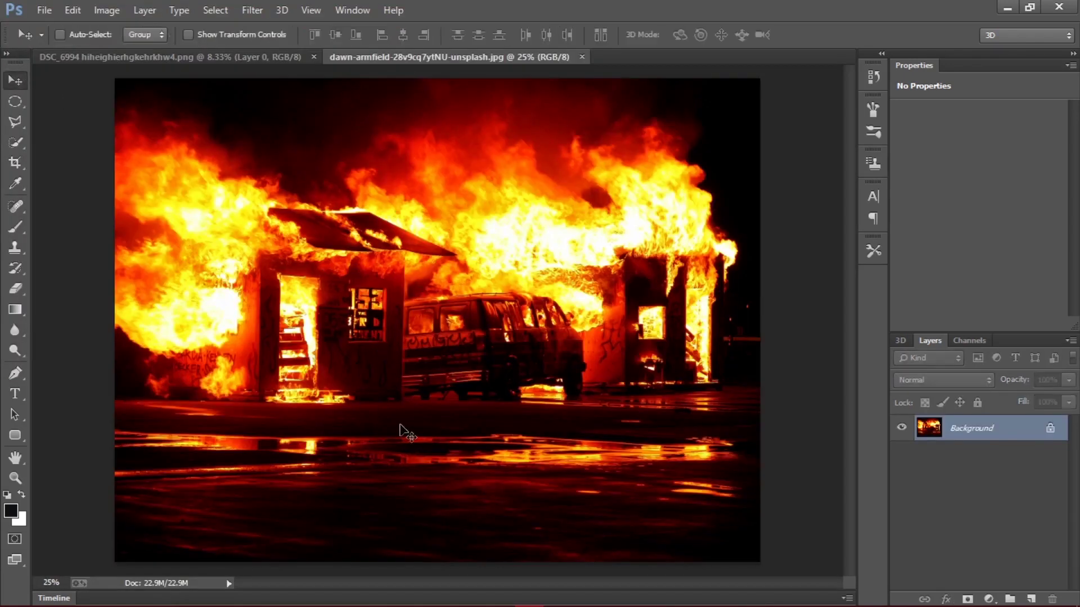
left_click_drag(356, 248, 417, 288)
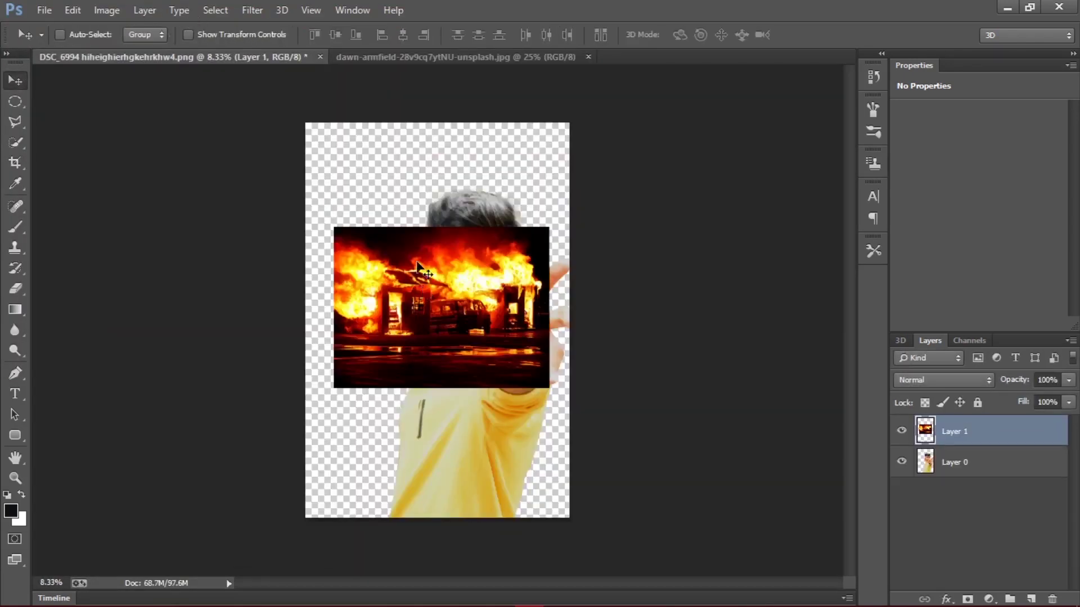
key("ctrl+t")
left_click_drag(550, 387, 727, 511)
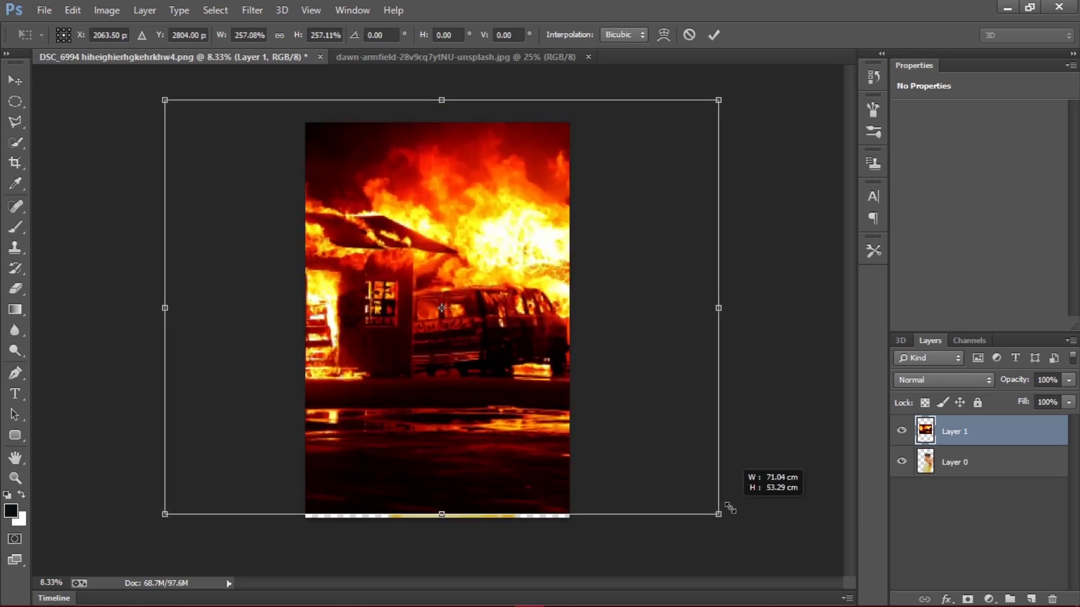
left_click_drag(675, 467, 625, 479)
key("Return")
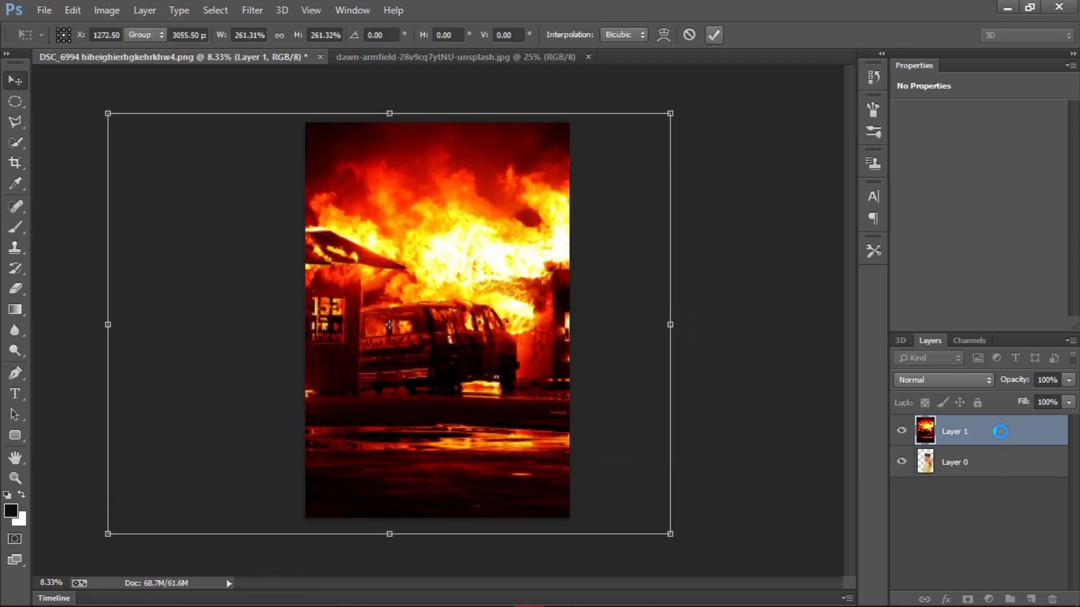
Step: Place the fire photo layer beneath the portrait layer, then enlarge it slightly and shift it left behind the subject
left_click_drag(1001, 431, 943, 480)
key("ctrl+t")
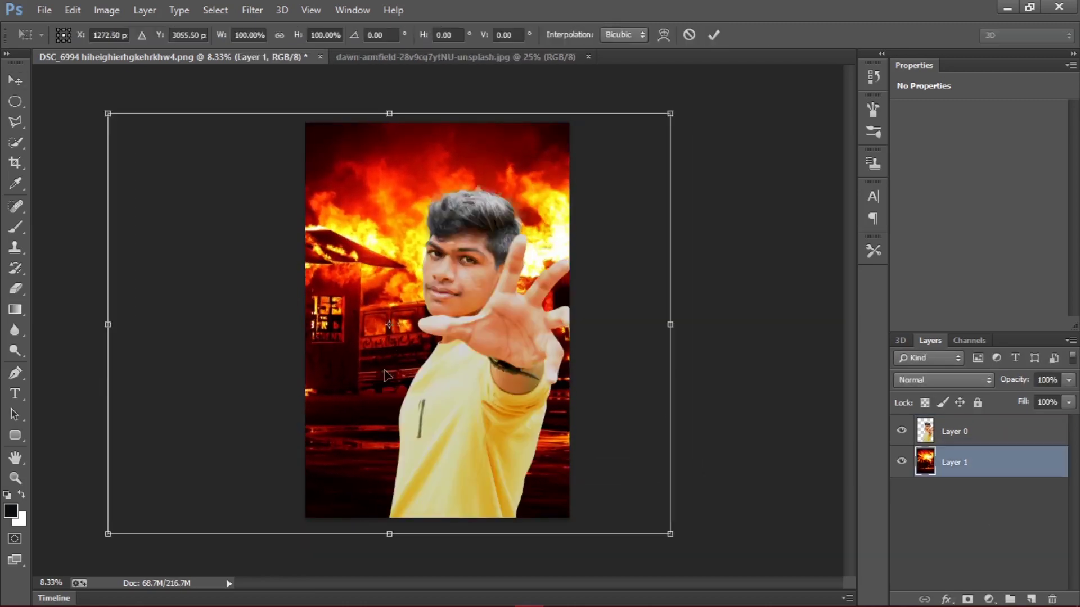
mouse_move(606, 291)
left_mouse_down()
mouse_move(567, 301)
mouse_move(597, 159)
left_mouse_up()
left_click(714, 34)
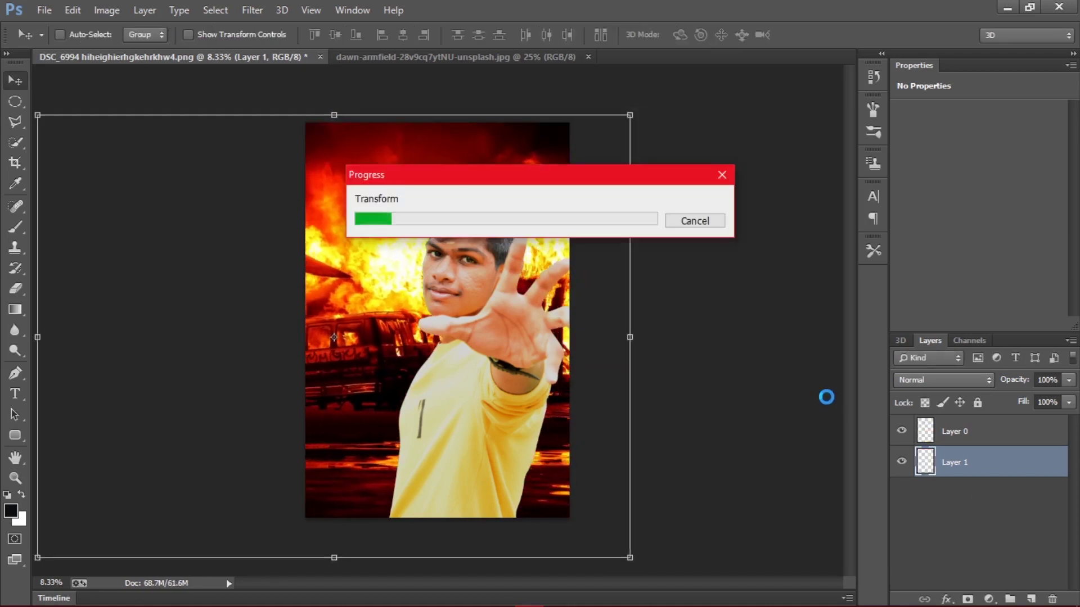
Step: Add an Exposure adjustment clipped to the portrait layer, with Exposure -0.67 and Gamma Correction 0.61
left_click(990, 600)
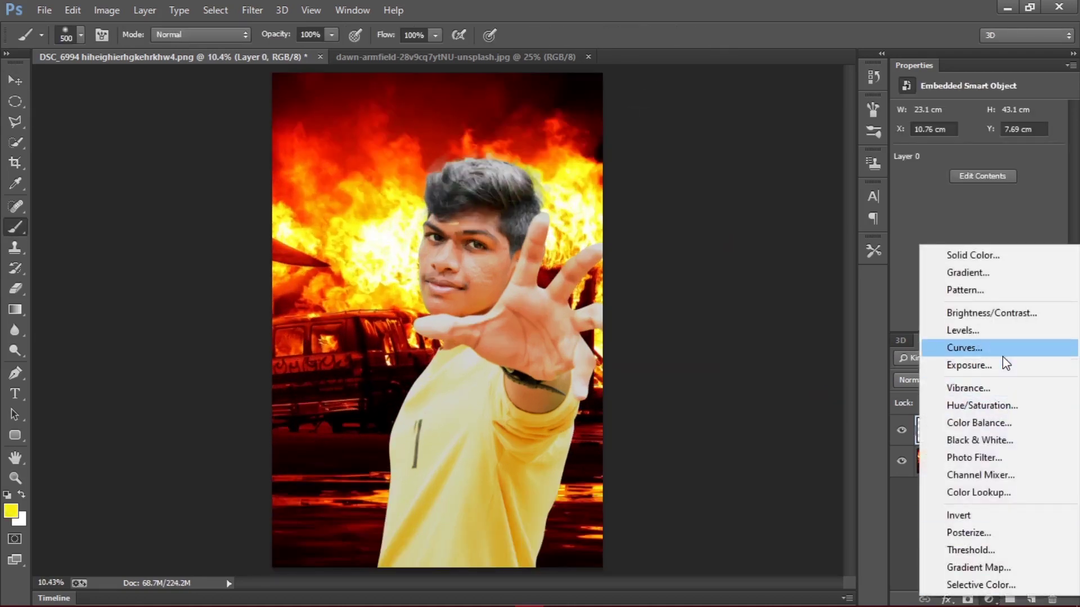
left_click(1003, 365)
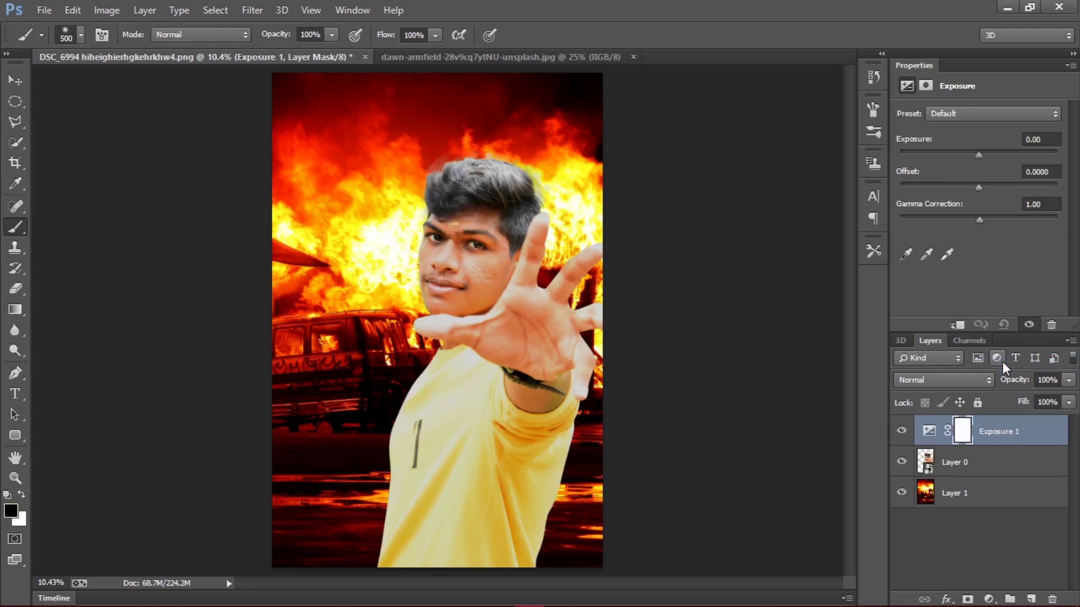
left_click(958, 325)
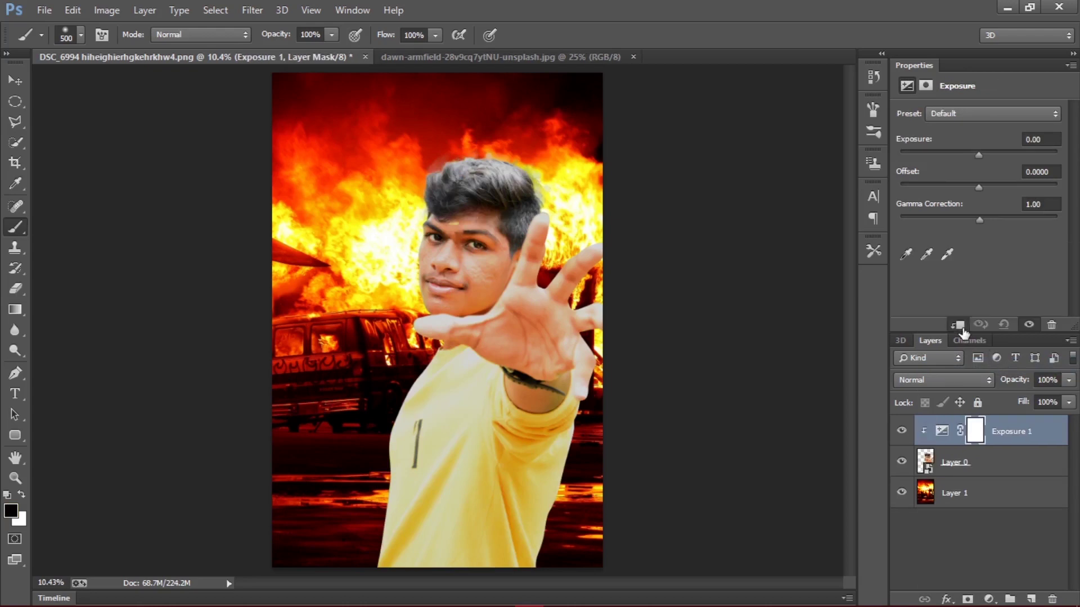
left_click_drag(981, 222, 996, 224)
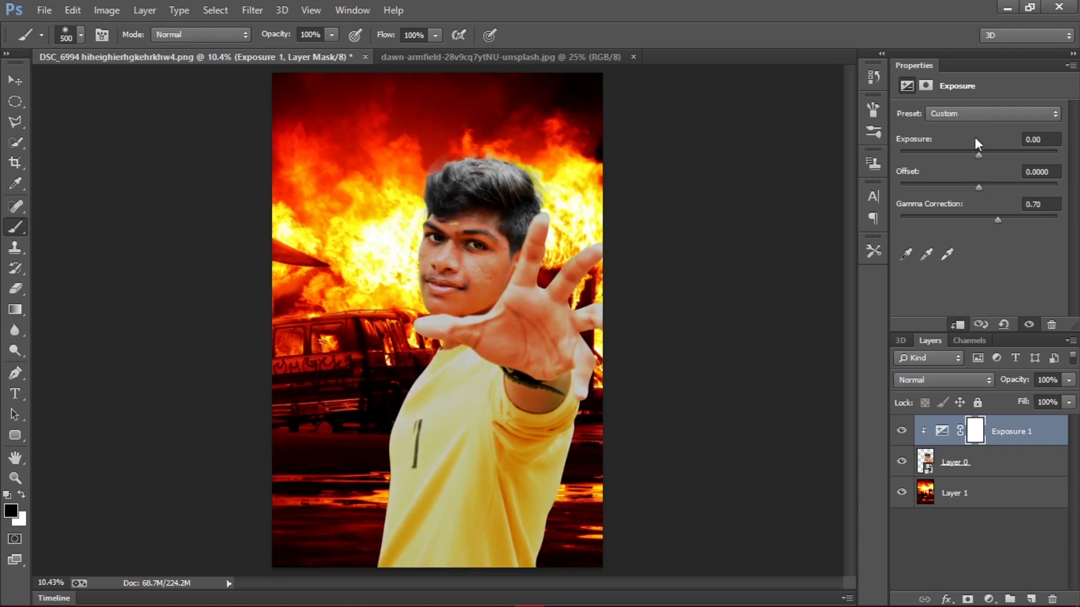
left_click_drag(981, 154, 974, 166)
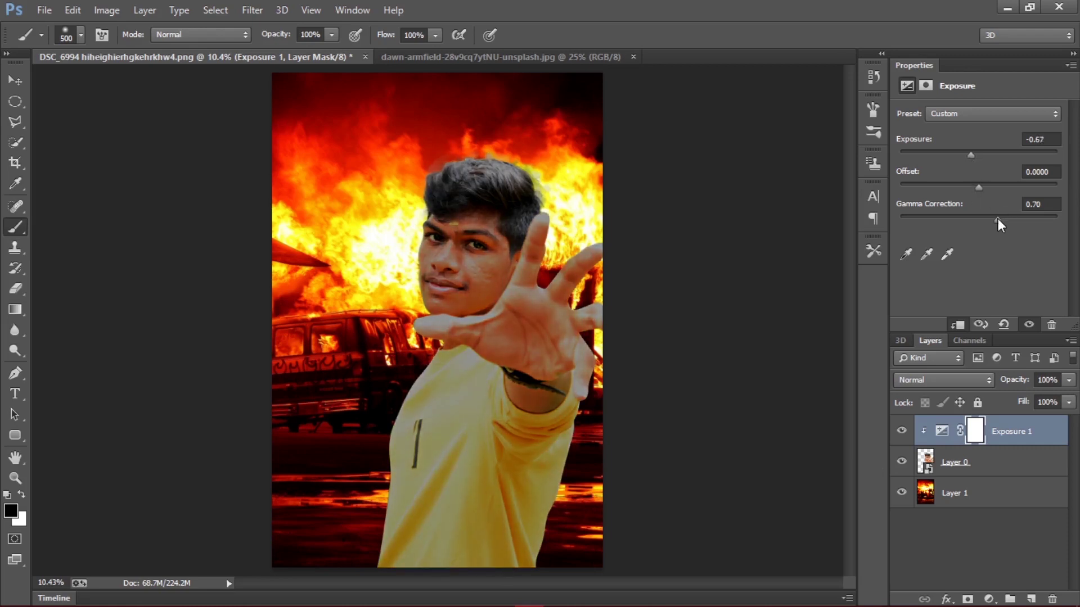
left_click_drag(997, 218, 999, 219)
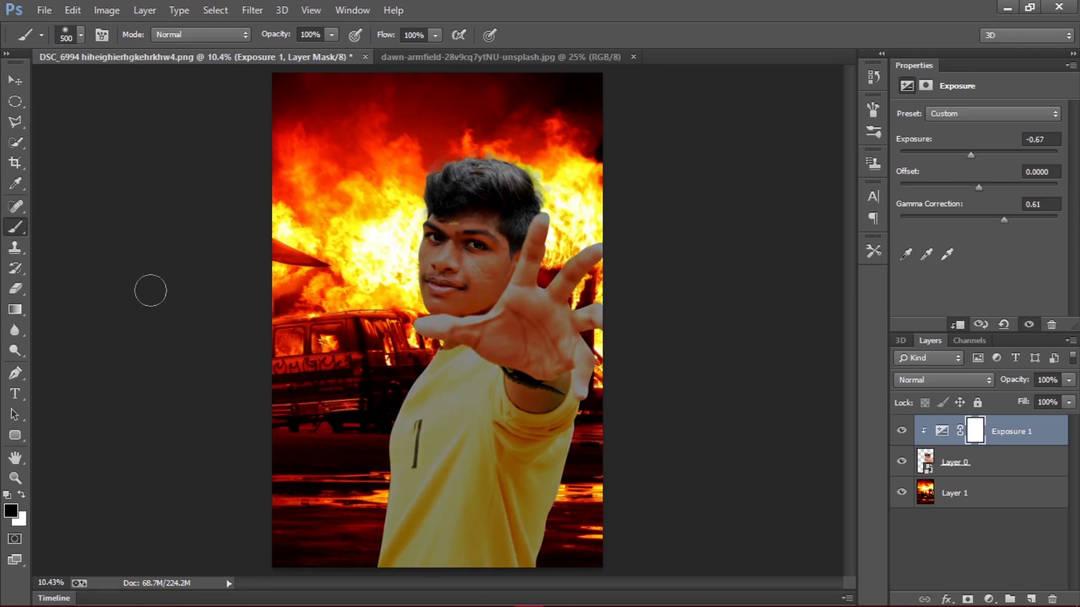
Step: Invert the Exposure adjustment's mask and paint the darkening onto the shirt with a white brush at 41% opacity and 50% flow
left_click(979, 438)
key("ctrl+i")
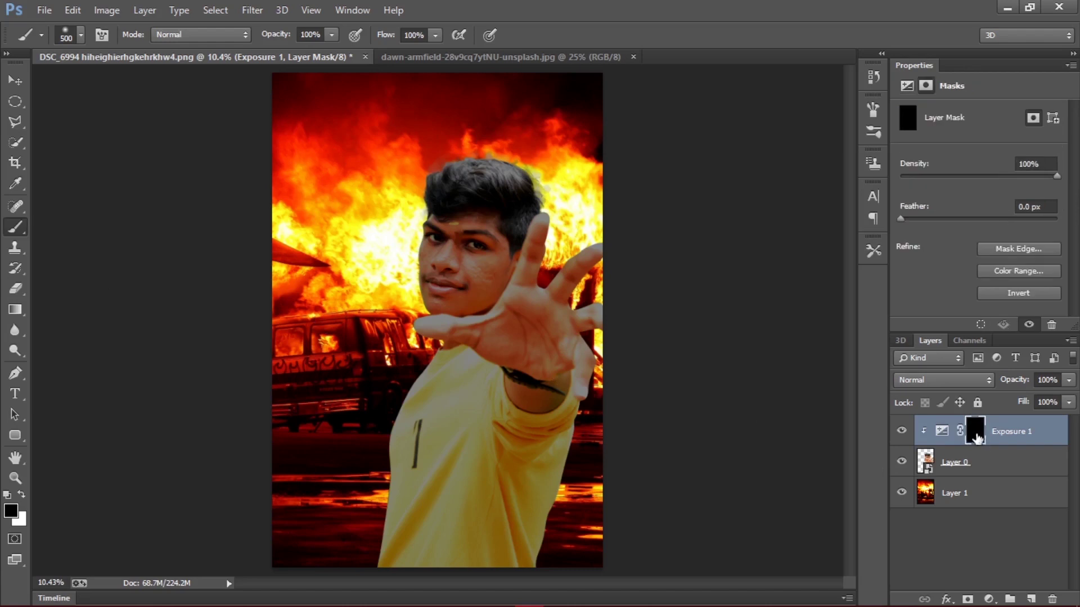
key("x")
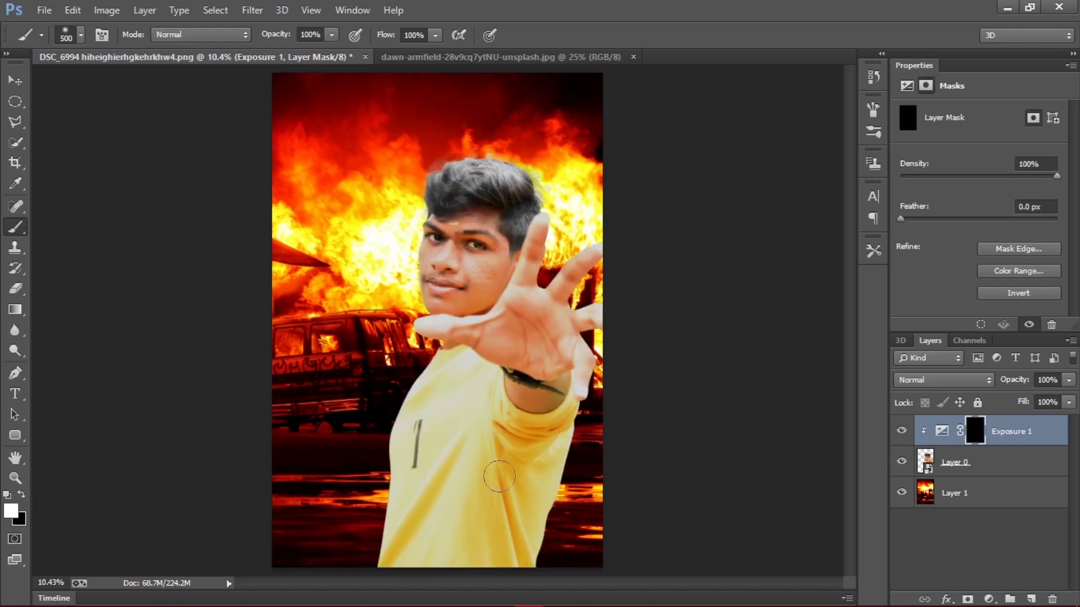
left_click(332, 35)
left_click(285, 53)
left_click(436, 35)
left_click(395, 52)
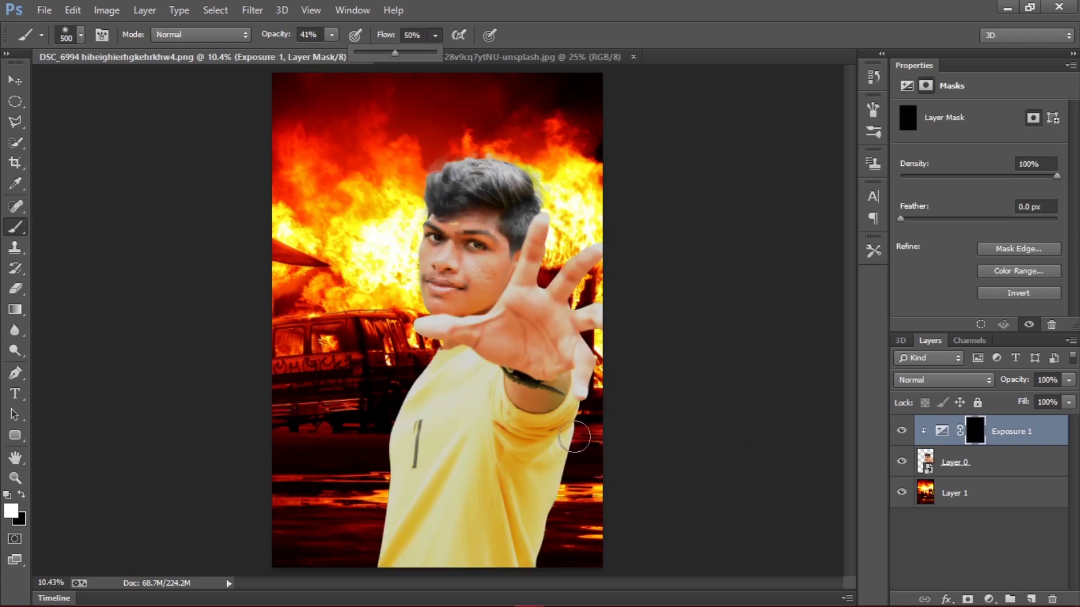
mouse_move(574, 437)
left_mouse_down()
mouse_move(477, 546)
mouse_move(571, 417)
left_mouse_up()
mouse_move(513, 483)
left_mouse_down()
mouse_move(540, 448)
mouse_move(401, 524)
mouse_move(457, 474)
mouse_move(466, 378)
mouse_move(475, 391)
mouse_move(392, 546)
mouse_move(463, 495)
mouse_move(491, 436)
mouse_move(471, 451)
mouse_move(418, 549)
mouse_move(498, 422)
mouse_move(490, 383)
mouse_move(510, 442)
mouse_move(558, 425)
mouse_move(505, 385)
mouse_move(541, 393)
mouse_move(521, 400)
mouse_move(520, 387)
mouse_move(559, 369)
mouse_move(565, 451)
left_mouse_up()
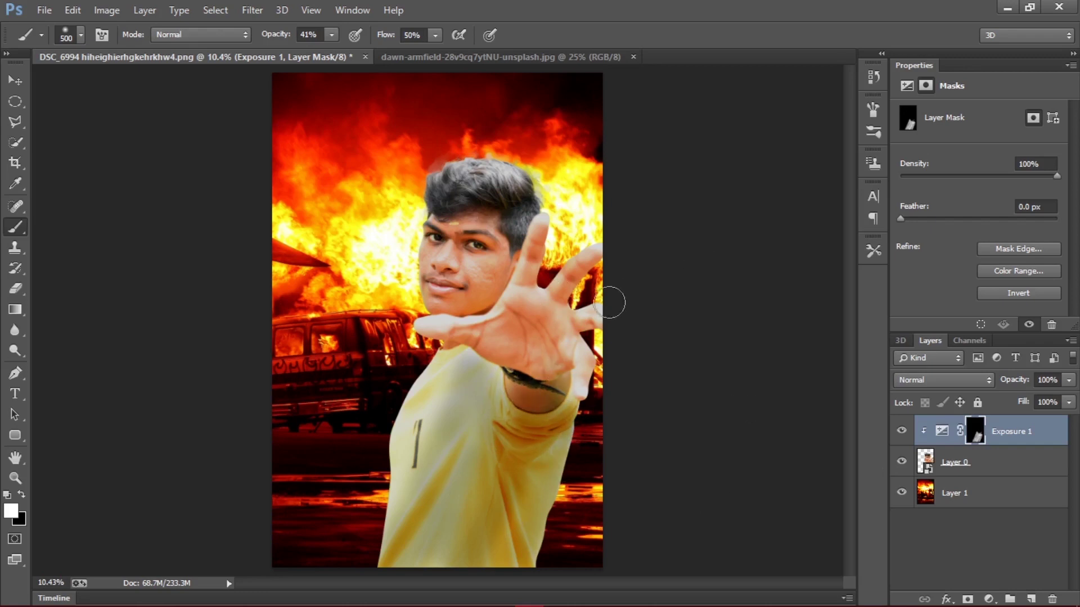
Step: Add a second Exposure adjustment clipped to the portrait, with Gamma Correction 0.73
left_click(991, 600)
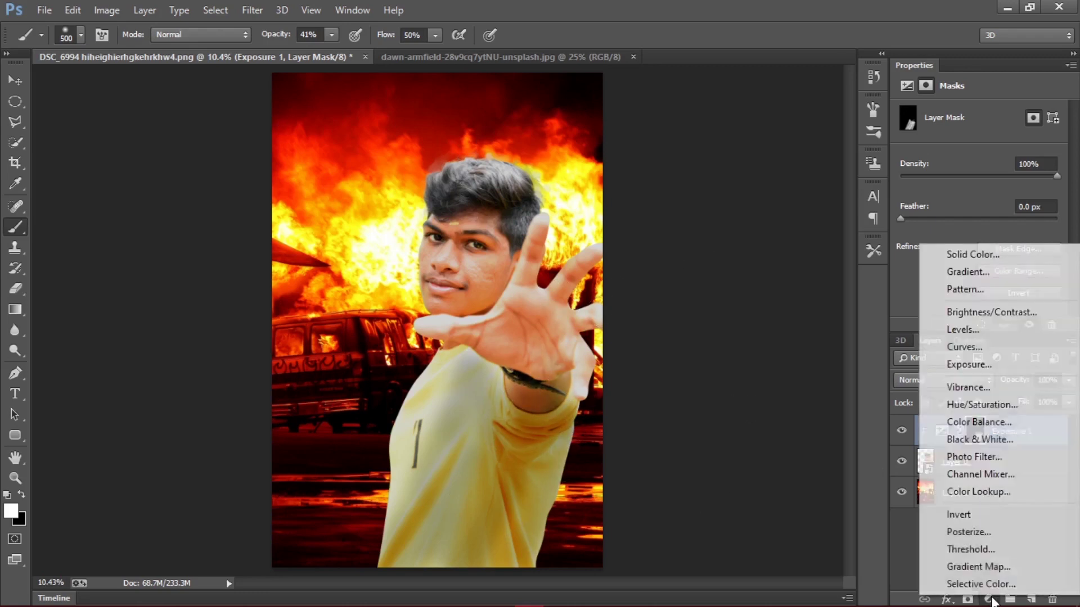
left_click(997, 370)
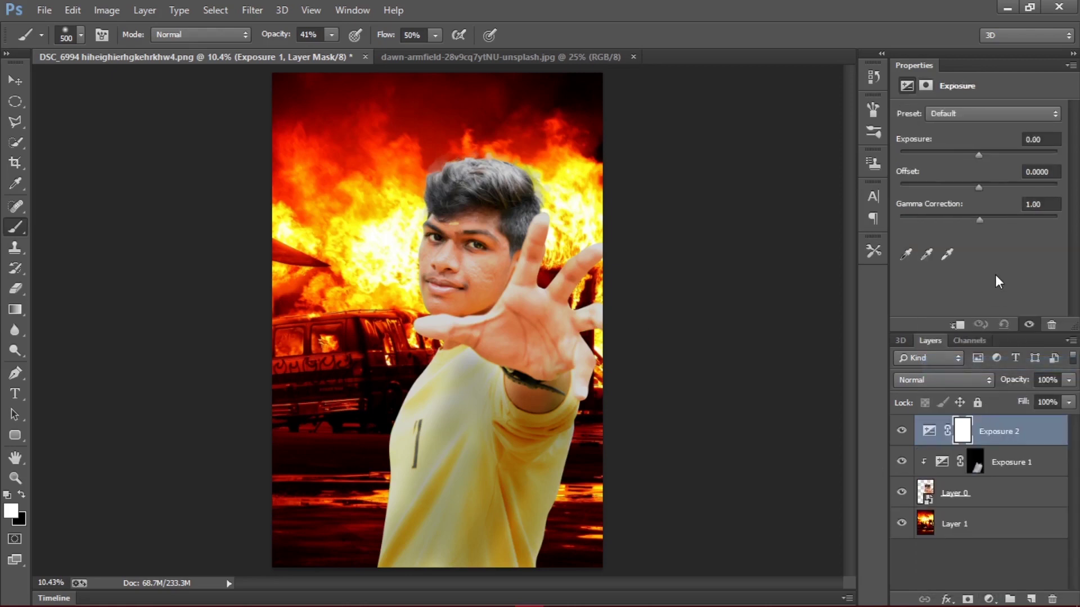
left_click_drag(980, 217, 994, 218)
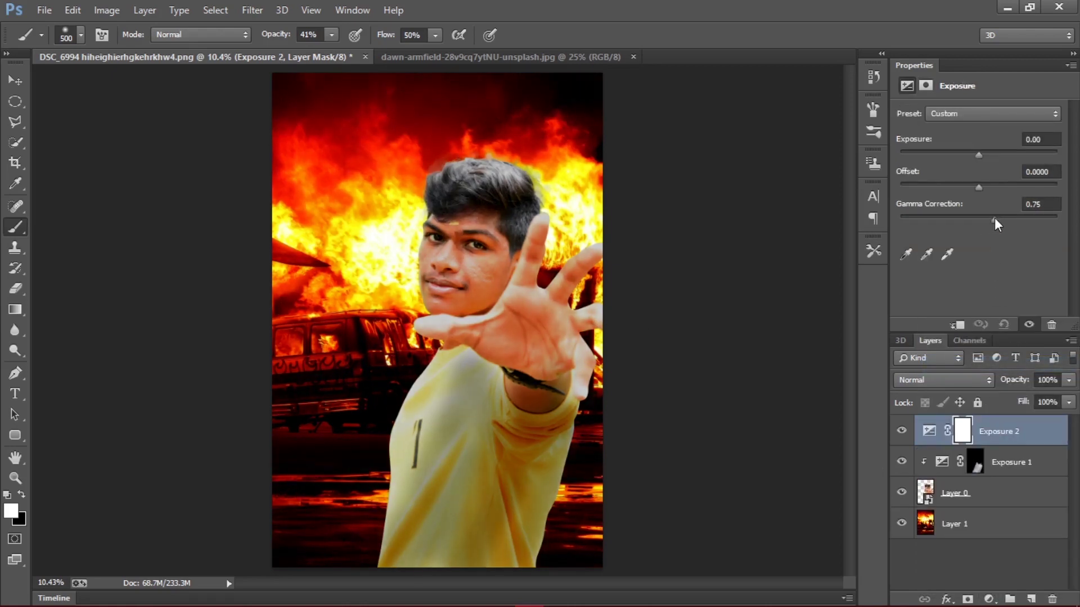
left_click(956, 324)
Step: Invert the second Exposure adjustment's mask and paint the darkening onto the subject's face and raised hand in white
key("ctrl+i")
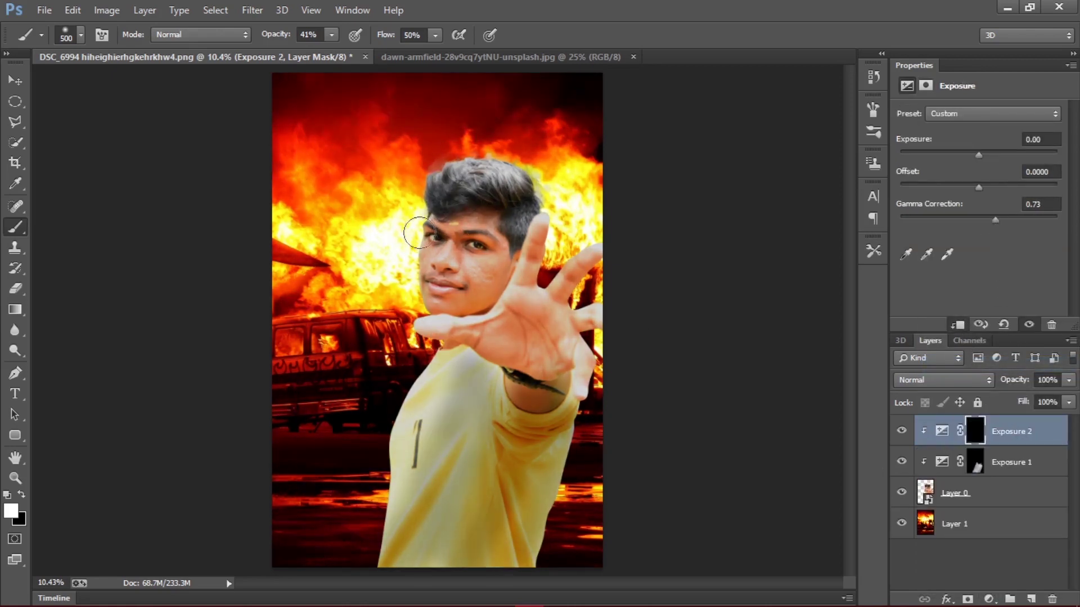
left_click_drag(441, 239, 460, 239)
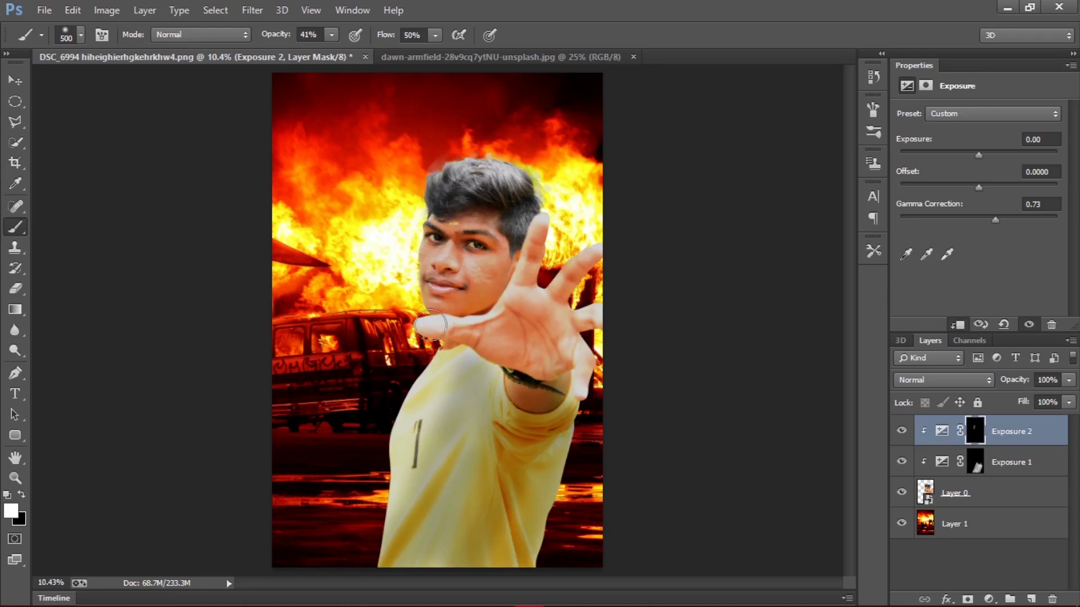
mouse_move(533, 282)
left_mouse_down()
mouse_move(590, 267)
mouse_move(526, 390)
mouse_move(593, 379)
left_mouse_up()
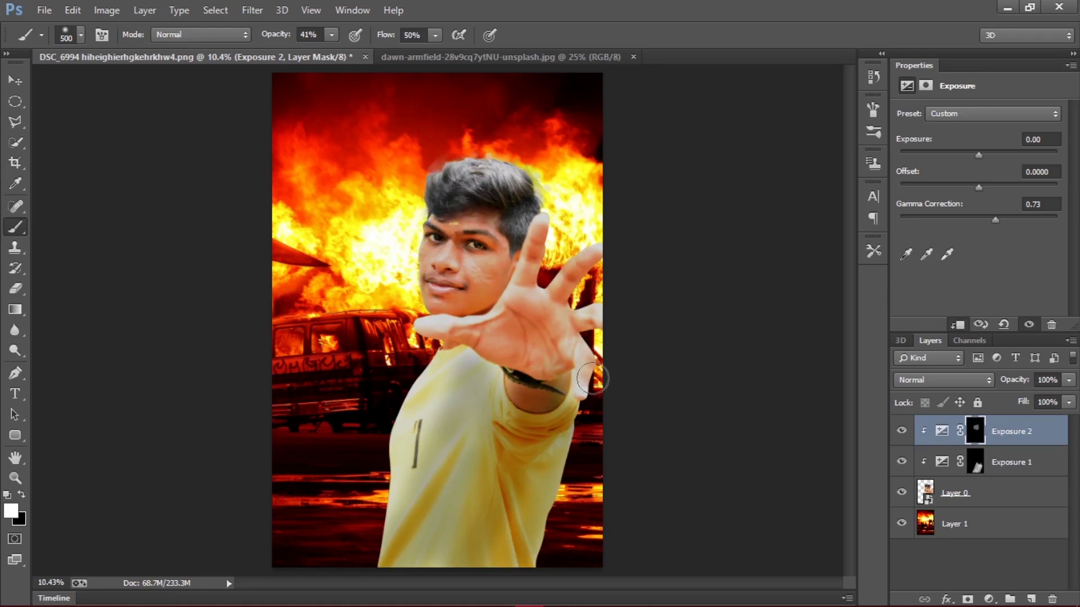
Step: Reduce the fill of the Exposure 1 adjustment layer to 68%
left_click(985, 466)
left_click(1068, 403)
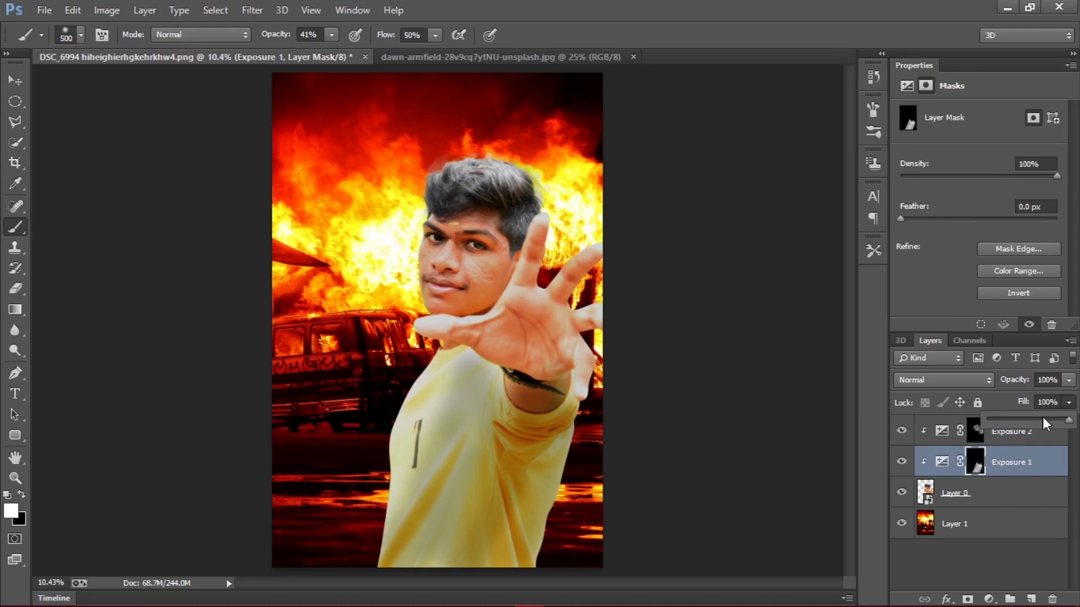
left_click_drag(1043, 419, 1049, 423)
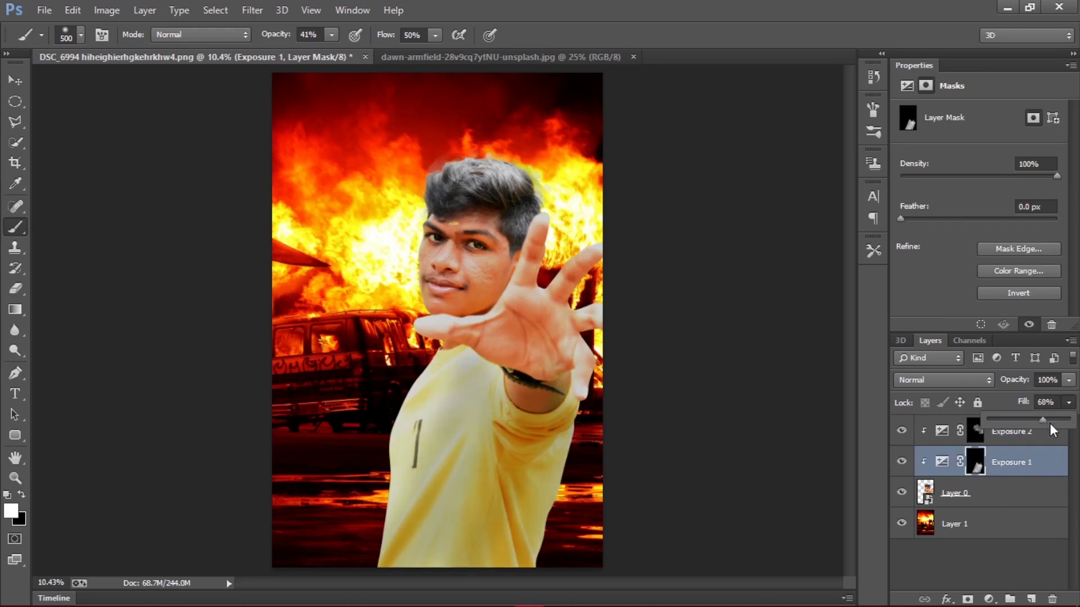
left_click(1025, 537)
Step: Add a Solid Color fill layer directly above the portrait layer, using the yellow fcfd45 sampled from the background flames
left_click(976, 520)
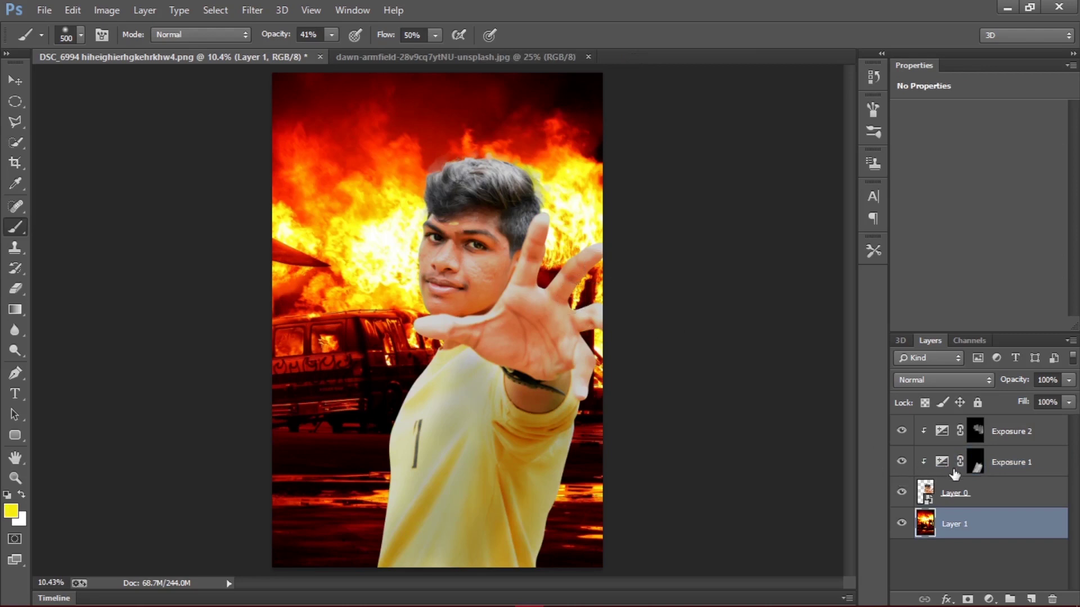
left_click(1028, 497)
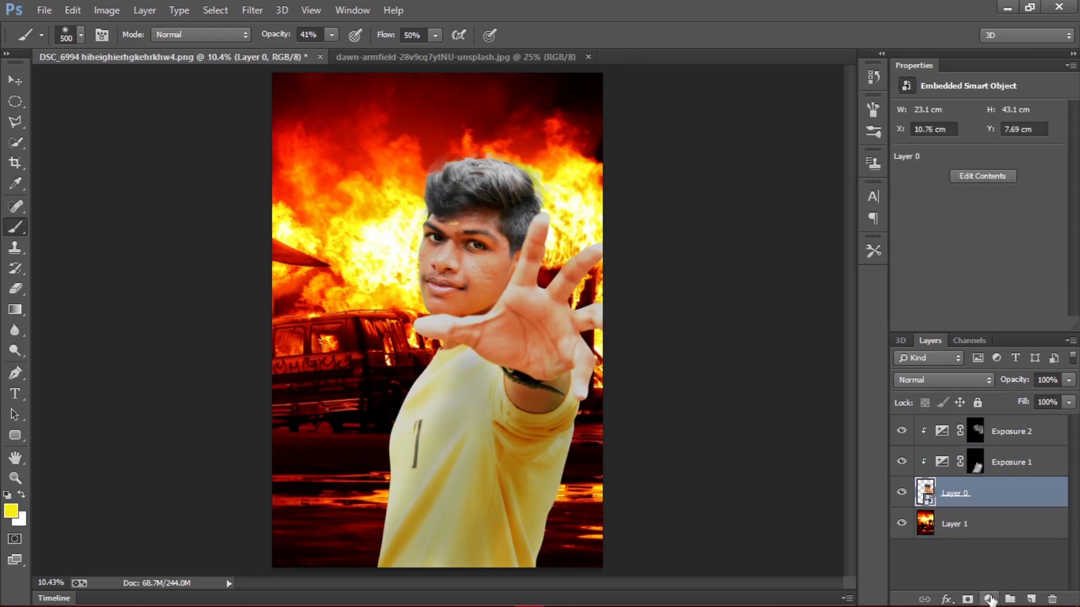
left_click(989, 599)
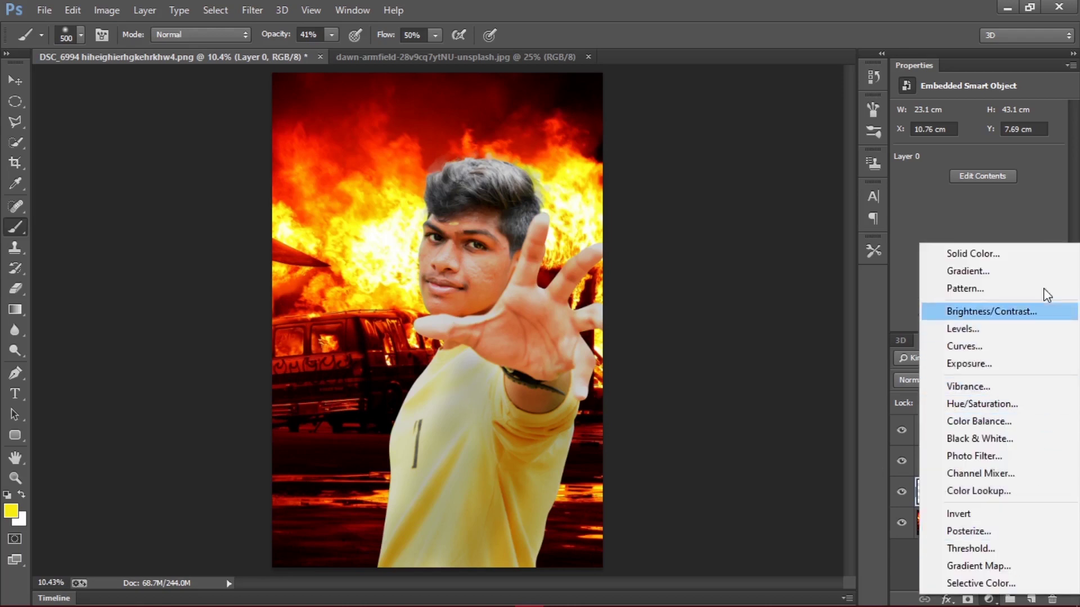
left_click(1009, 256)
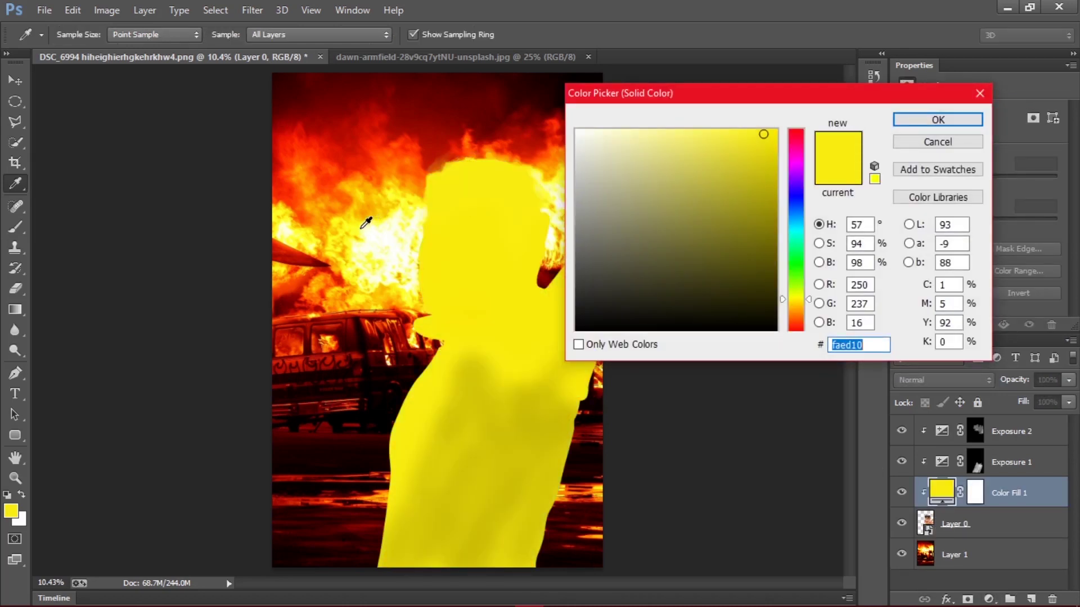
left_click(361, 227)
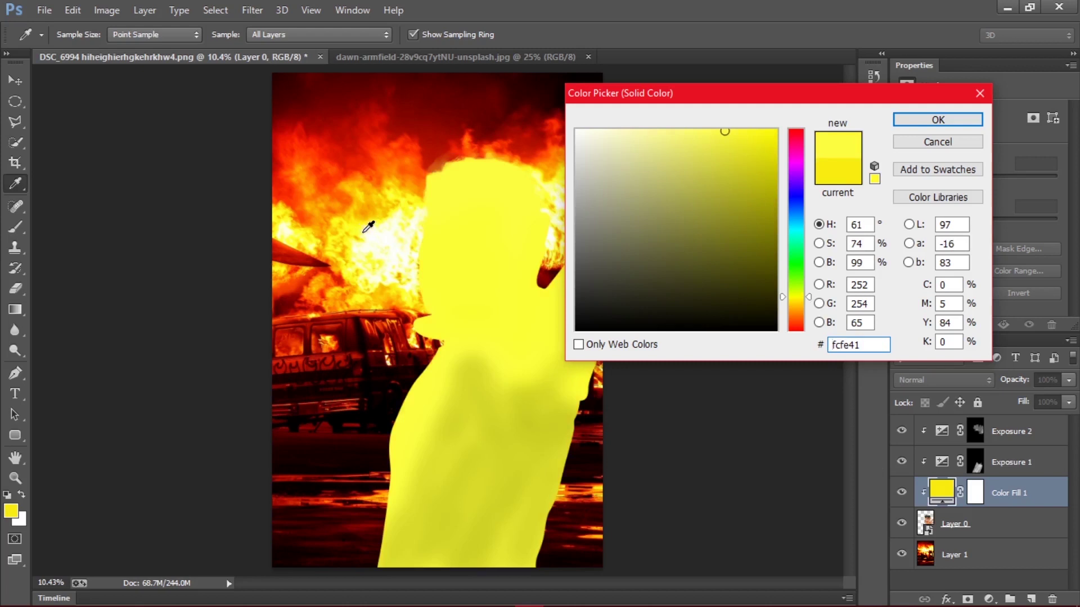
left_click(950, 123)
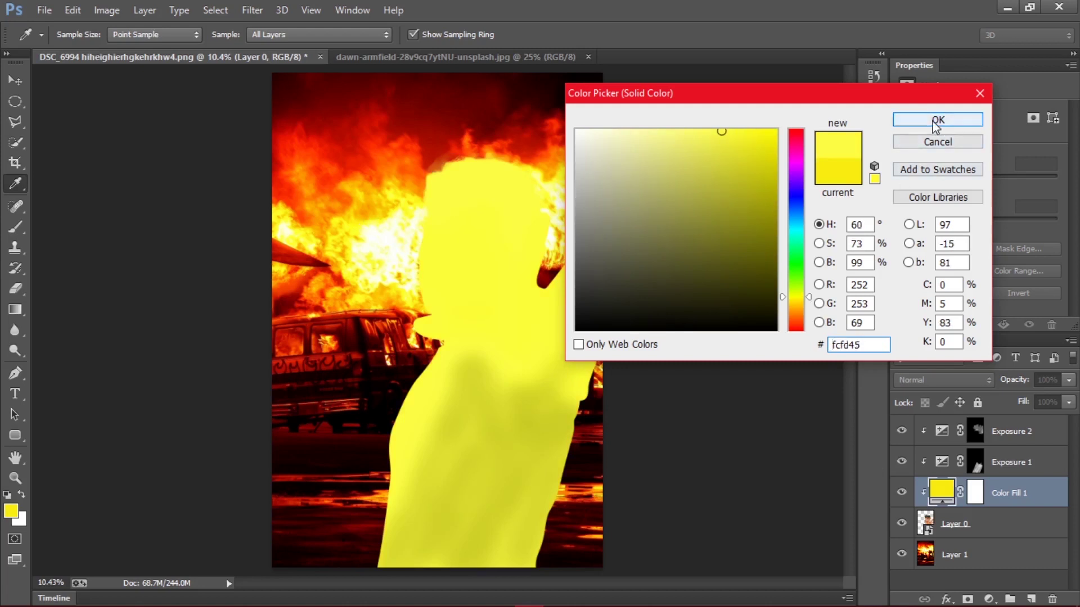
Step: Set the yellow fill layer's blend mode to Screen and invert its mask to hide the color
left_click(963, 382)
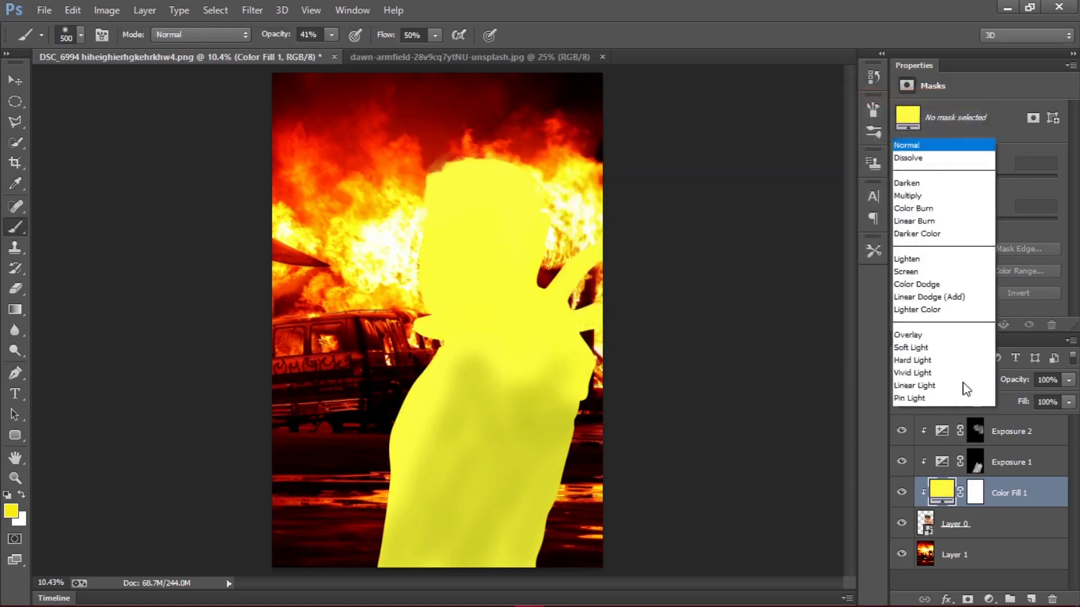
left_click(950, 135)
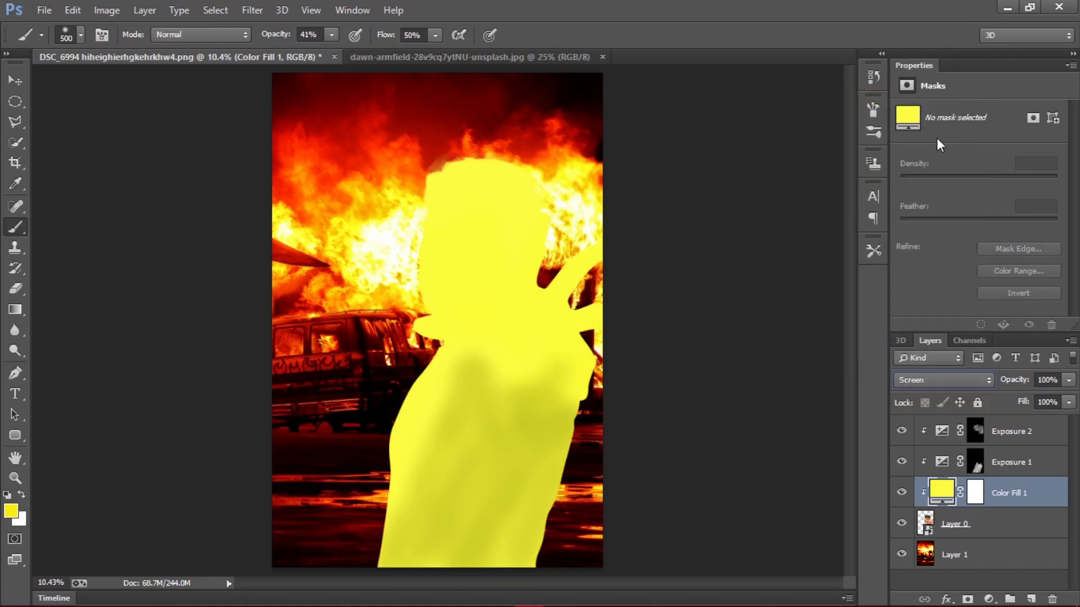
left_click(979, 499)
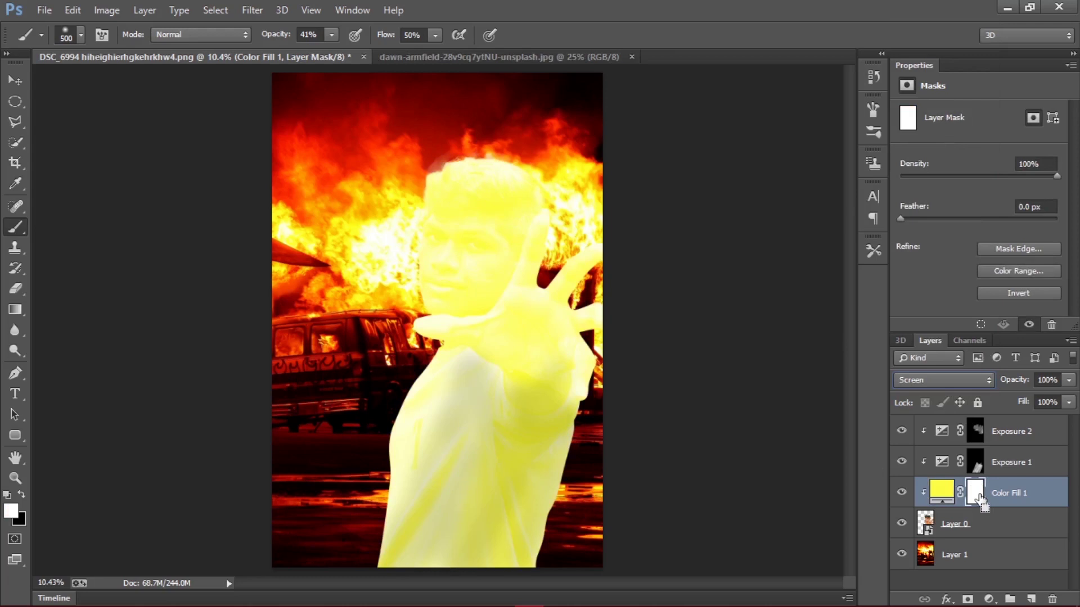
key("ctrl+i")
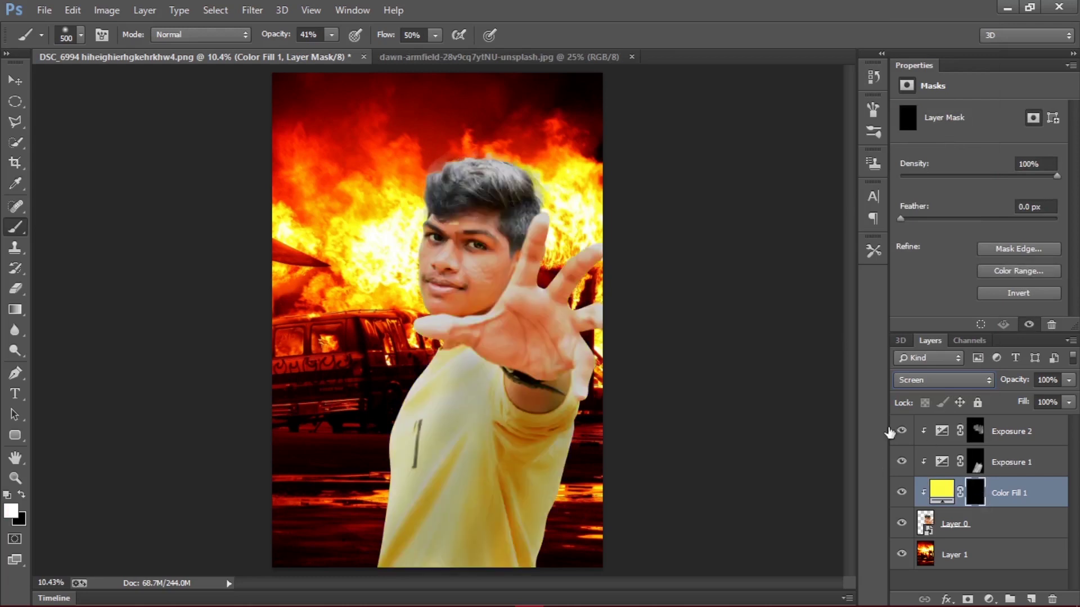
Step: Set the brush to 100% opacity and flow and paint yellow firelight on the fill mask along the face's flame-facing edge
left_click_drag(331, 35, 487, 42)
scroll(396, 201, "up", 9)
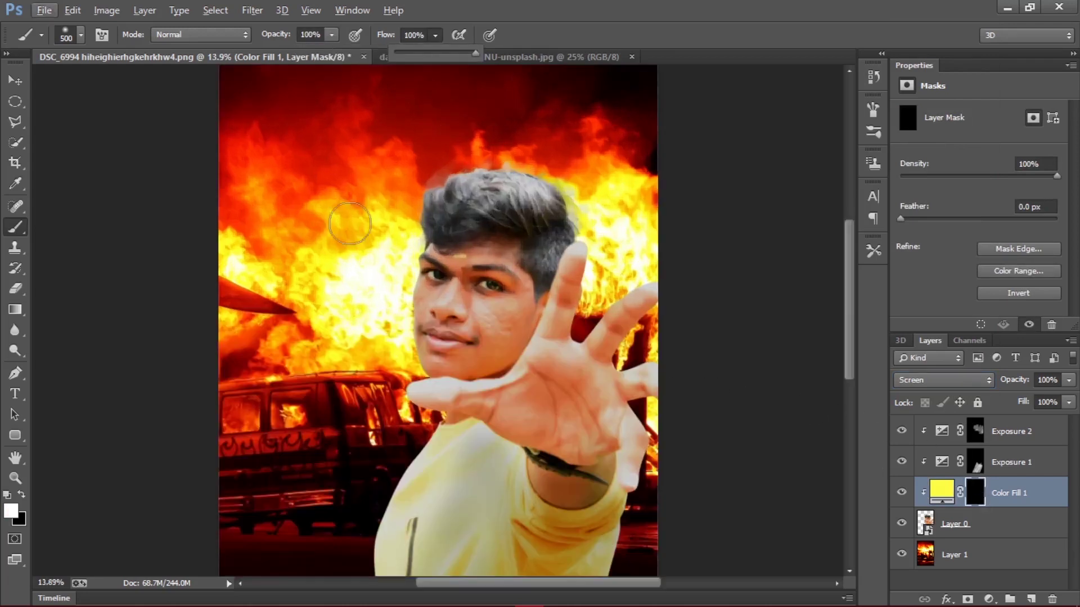
key("bracketleft")
key("bracketleft")
mouse_move(447, 190)
left_mouse_down()
mouse_move(424, 278)
mouse_move(430, 301)
mouse_move(433, 209)
mouse_move(441, 343)
left_mouse_up()
scroll(433, 209, "down", 1)
scroll(441, 343, "down", 1)
left_click_drag(425, 285, 453, 366)
Step: Paint yellow light along the chin and the thumb's upper edge, trimming the excess with black
scroll(450, 360, "down", 1)
mouse_move(458, 316)
left_mouse_down()
mouse_move(490, 328)
mouse_move(490, 356)
mouse_move(477, 337)
mouse_move(585, 332)
left_mouse_up()
key("x")
key("x")
key("x")
mouse_move(506, 355)
left_mouse_down()
mouse_move(501, 337)
mouse_move(591, 341)
left_mouse_up()
scroll(591, 341, "up", 2)
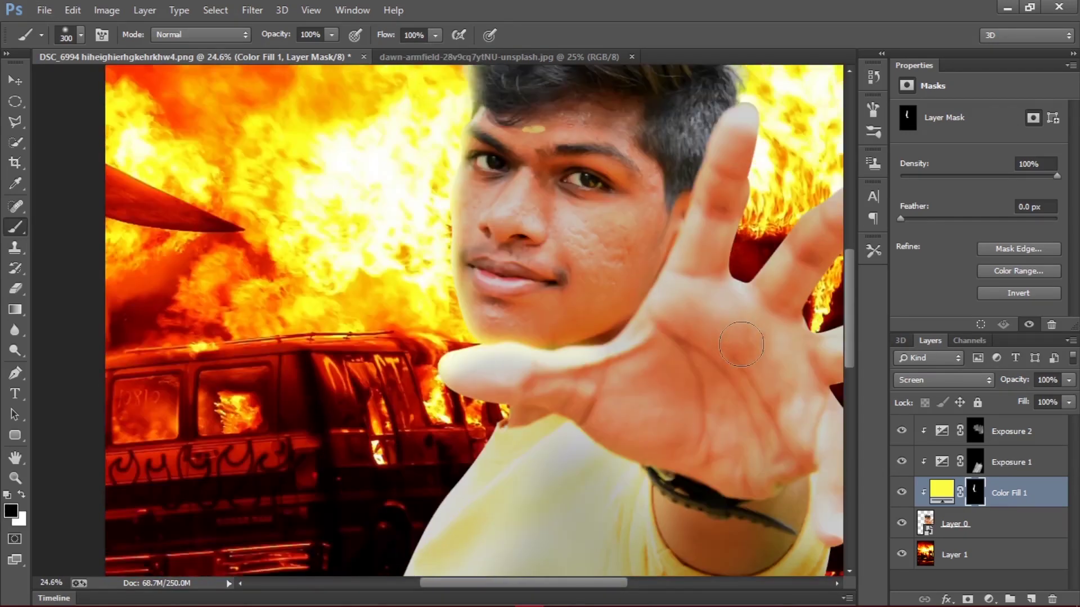
Step: Paint yellow light down the raised index finger with a 150 px brush and erase the excess to leave a thin rim
right_click(677, 347)
scroll(776, 484, "up", 1)
left_click(726, 480)
left_click(783, 166)
key("bracketright")
key("bracketright")
key("bracketright")
key("bracketright")
key("bracketright")
key("bracketright")
scroll(726, 197, "down", 1)
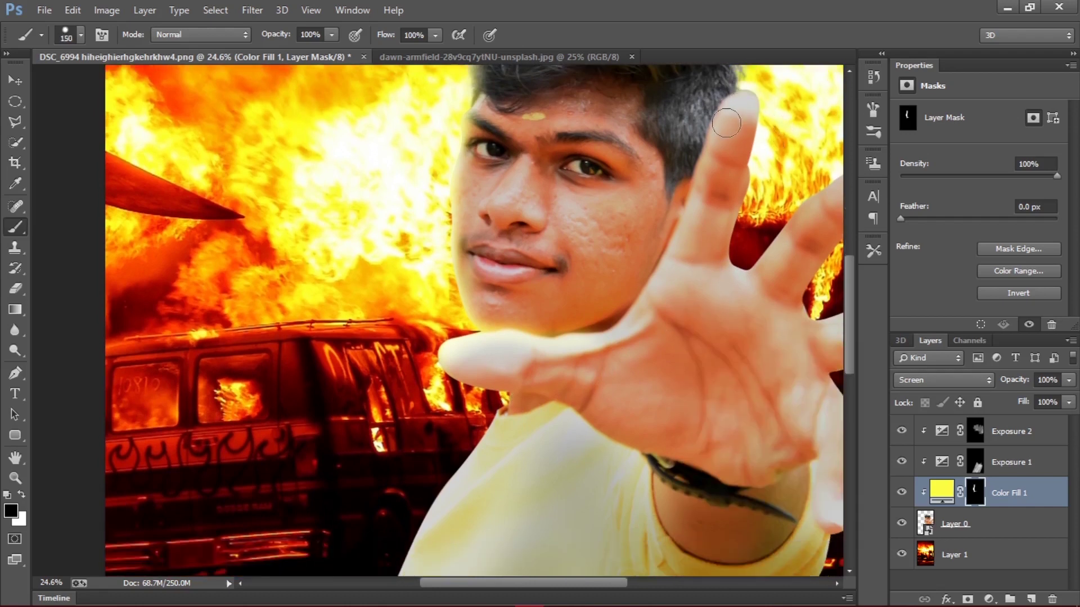
key("x")
left_click_drag(744, 105, 682, 255)
right_click(682, 255)
key("Escape")
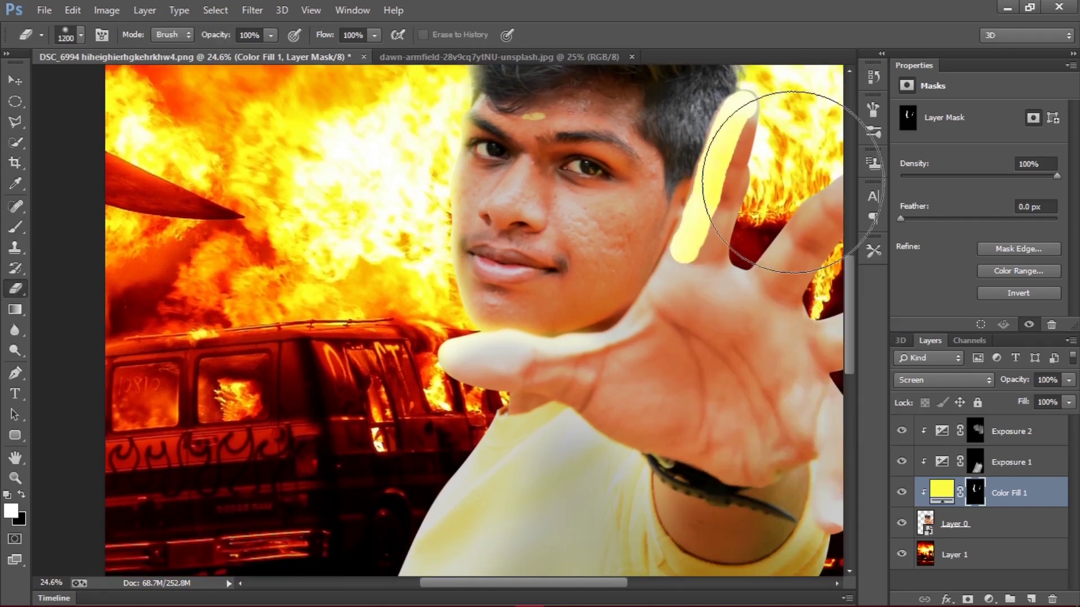
key("e")
left_click_drag(759, 92, 742, 181)
key("b")
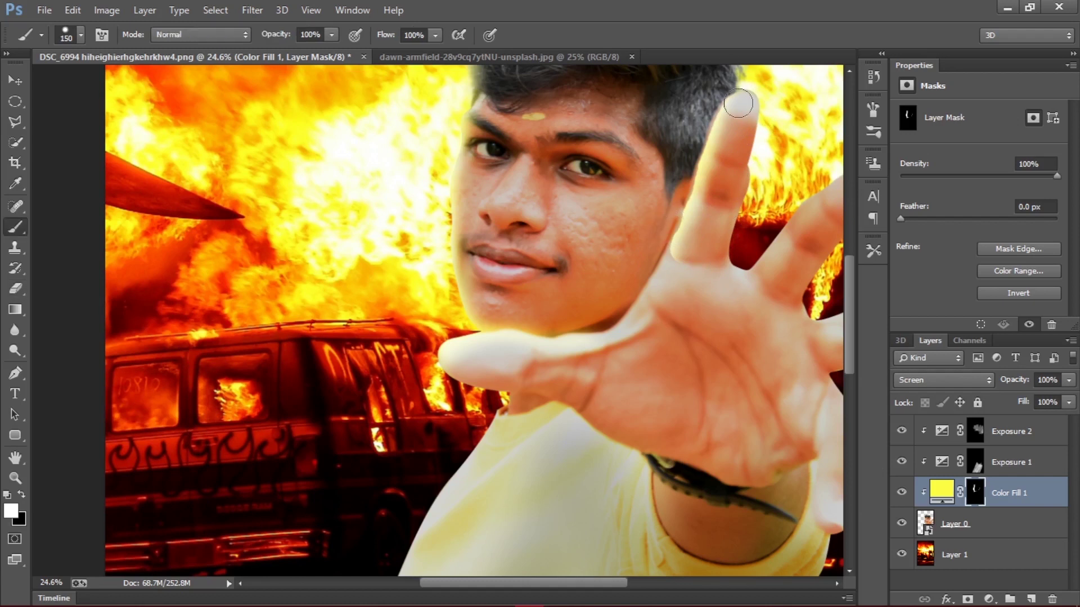
Step: Add a straight yellow stroke along the index finger's outer edge and trim it with the Eraser
left_click(739, 105)
left_click(684, 245, "shift")
key("e")
mouse_move(691, 259)
left_mouse_down()
mouse_move(736, 200)
mouse_move(747, 116)
mouse_move(768, 103)
left_mouse_up()
key("b")
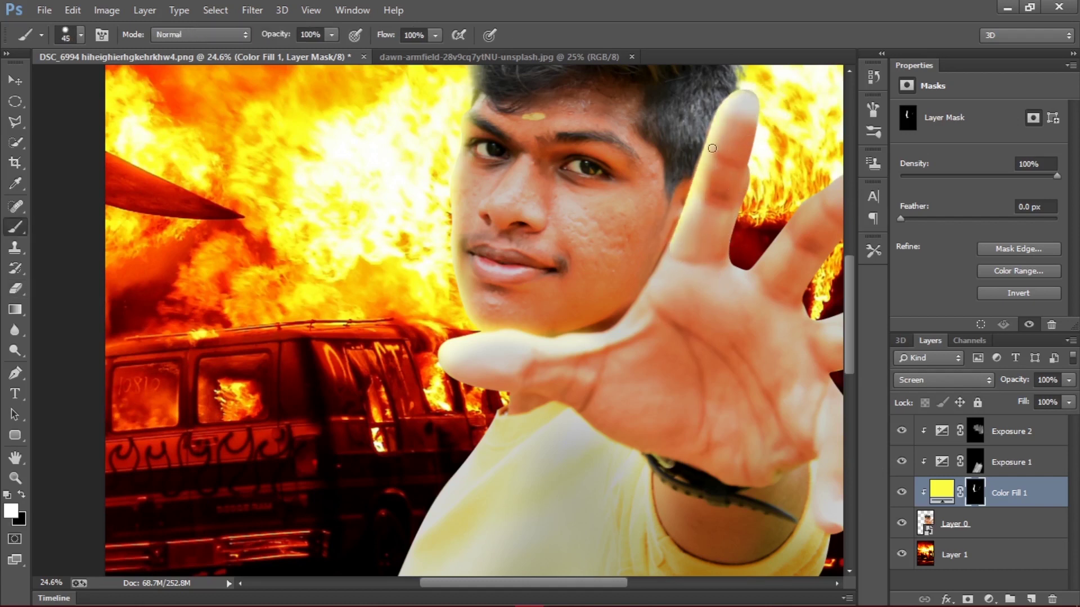
Step: Paint yellow rim light between the index finger and thumb and on the other fingers, erasing the overspill
scroll(712, 149, "down", 1)
left_click_drag(670, 234, 585, 315)
key("e")
scroll(680, 226, "up", 2)
scroll(679, 226, "right", 8)
key("b")
left_click_drag(678, 169, 556, 268)
key("e")
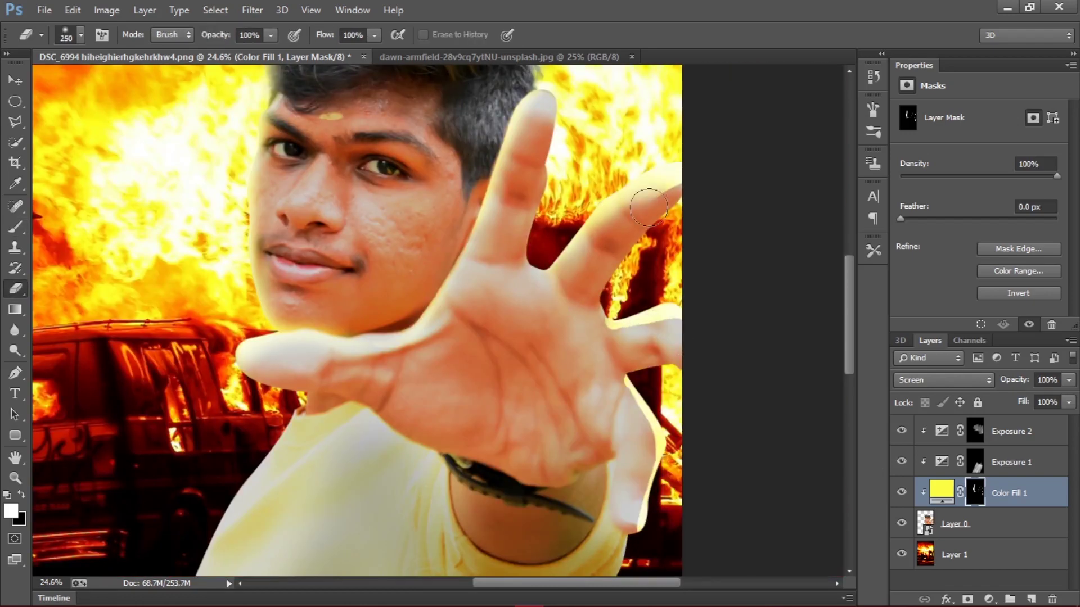
left_click_drag(649, 208, 680, 194)
Step: Paint yellow light along the outer edges of the shirt and soften the shoulder and chest area with the Eraser
scroll(648, 208, "down", 4)
key("b")
left_click_drag(596, 366, 544, 534)
key("e")
scroll(574, 504, "down", 1)
mouse_move(431, 288)
left_mouse_down()
mouse_move(371, 528)
mouse_move(447, 407)
left_mouse_up()
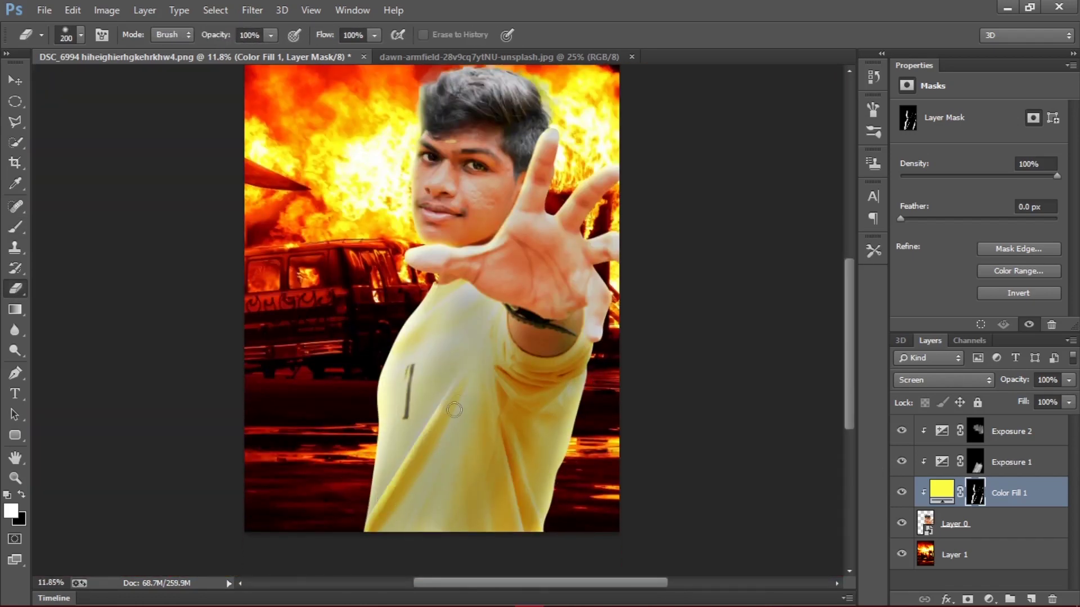
left_click_drag(468, 286, 412, 334)
Step: Extend the yellow rim light down the lower part of the shirt and its back edge
key("b")
left_click_drag(513, 434, 546, 528)
key("e")
key("b")
left_click_drag(489, 427, 522, 529)
key("e")
Step: Duplicate the yellow Color Fill 1 layer twice and clip each copy to the portrait
left_click(1004, 522)
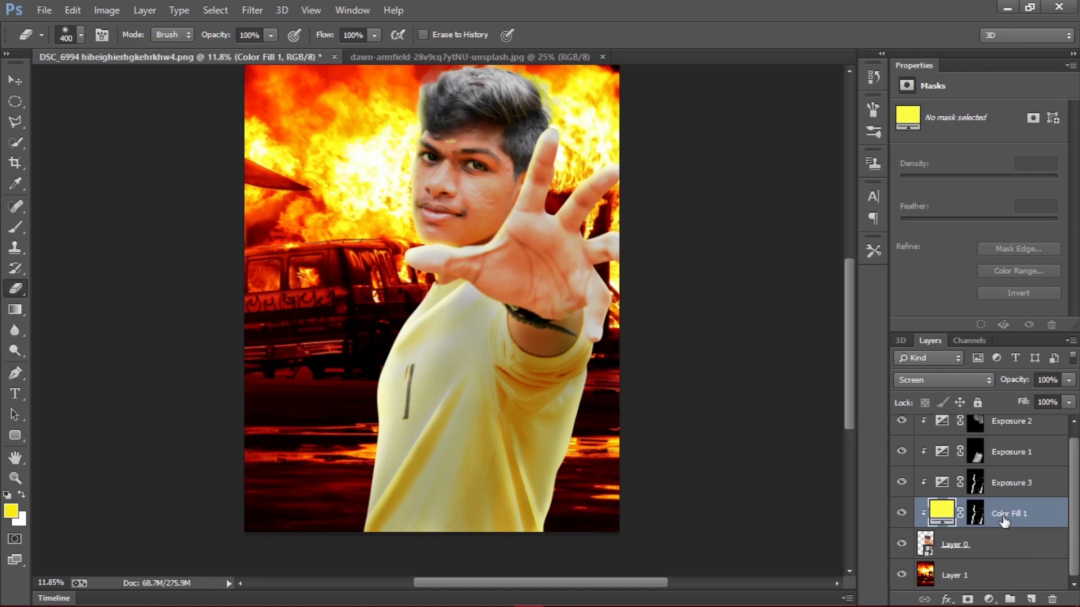
key("ctrl+j")
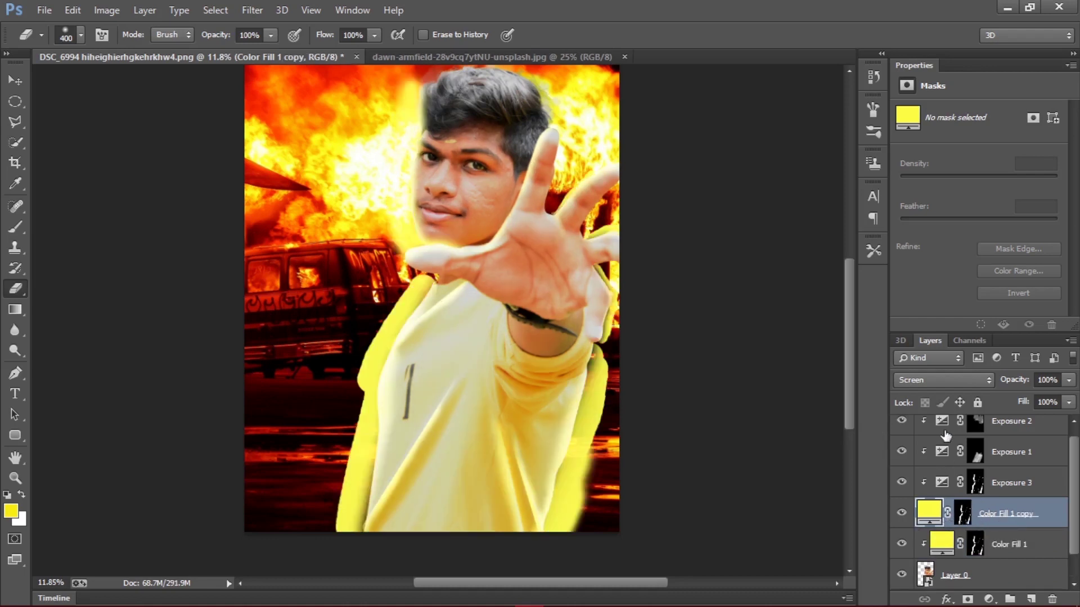
left_click(942, 529, "alt")
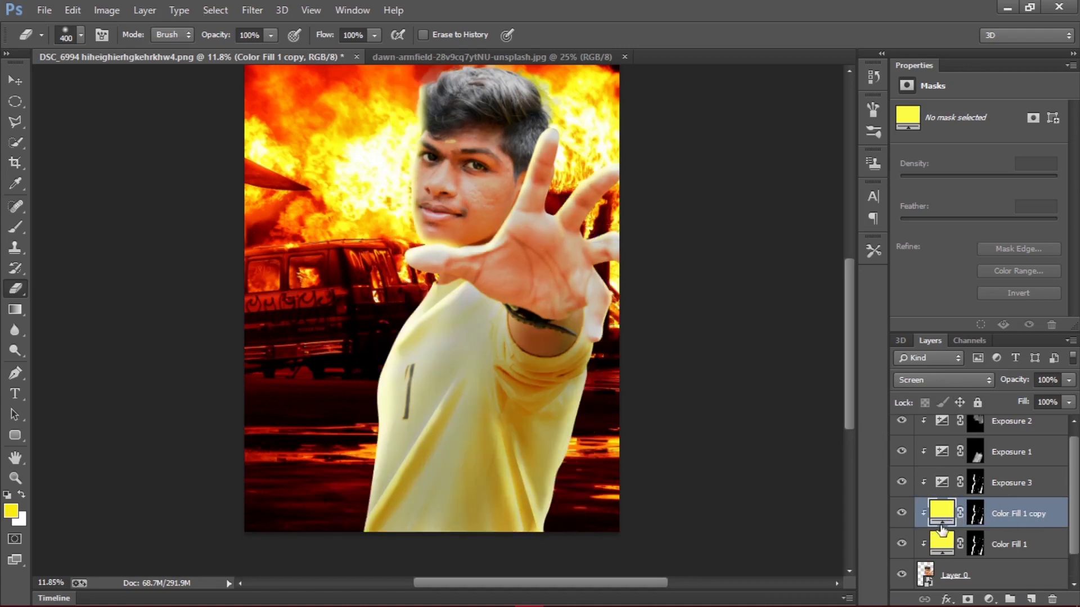
key("ctrl+j")
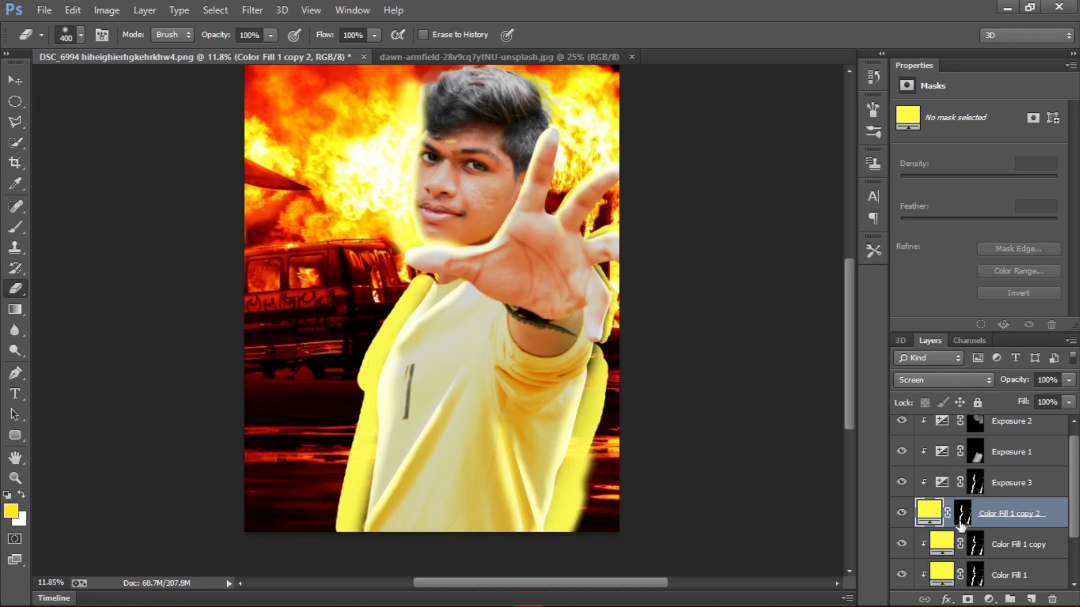
left_click(965, 526, "alt")
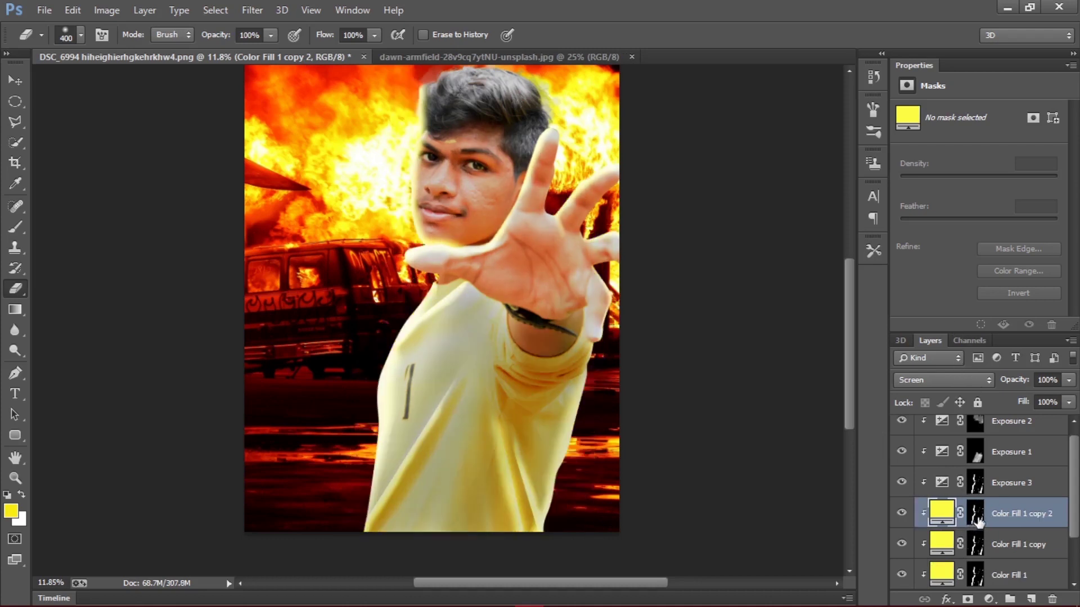
Step: Replace the Color Fill 1 copy 2 layer's mask with a new one inverted to black
left_click(979, 517)
left_click_drag(978, 518, 1051, 599)
left_click(509, 238)
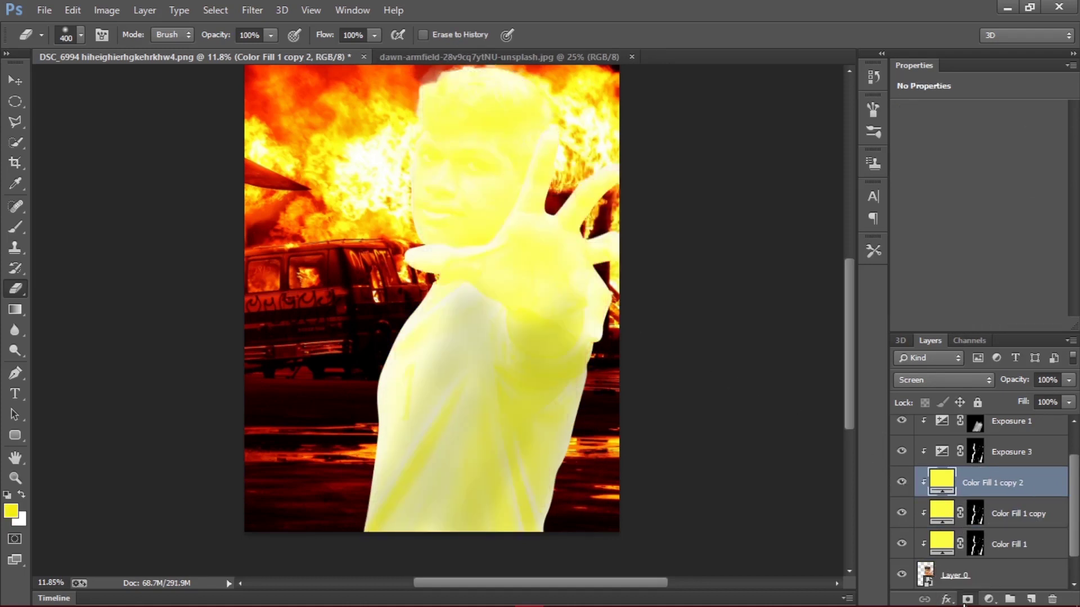
left_click(967, 600)
left_click(983, 485)
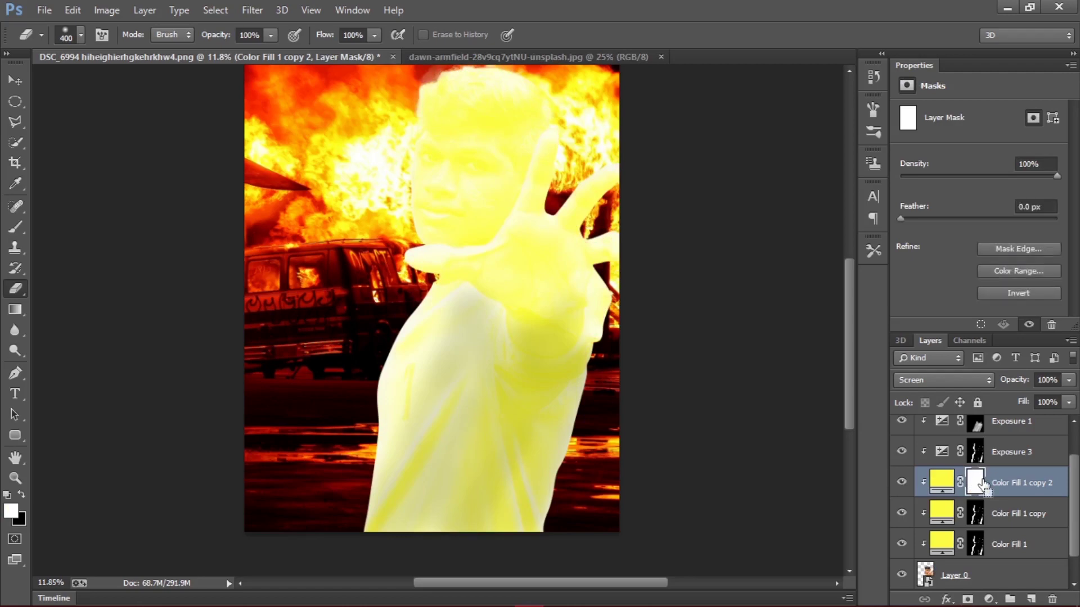
key("ctrl+i")
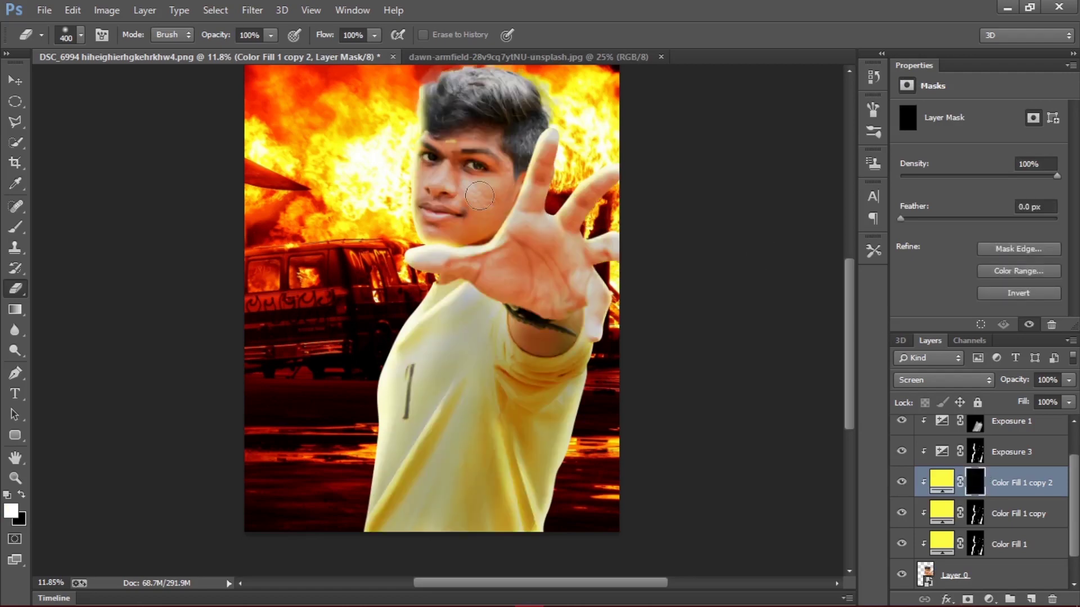
Step: Hide the Color Fill 1 copy layer and paint thin yellow highlights along the nose bridge and nostril on copy 2's mask
scroll(404, 281, "up", 5)
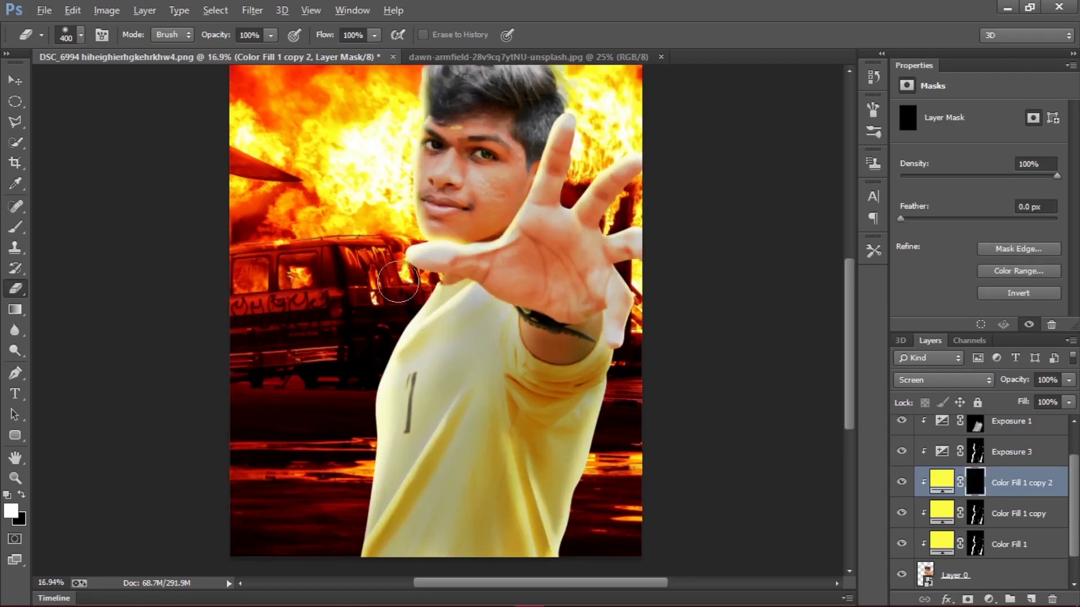
left_click(902, 512)
scroll(493, 256, "up", 4)
key("bracketleft")
key("bracketleft")
key("bracketleft")
key("bracketleft")
key("bracketleft")
key("bracketleft")
key("bracketleft")
key("bracketleft")
key("bracketleft")
key("b")
key("e")
mouse_move(495, 250)
left_mouse_down()
mouse_move(448, 359)
mouse_move(441, 350)
left_mouse_up()
scroll(409, 317, "up", 6)
key("b")
left_click_drag(506, 301, 498, 464)
left_click_drag(511, 319, 498, 449)
key("e")
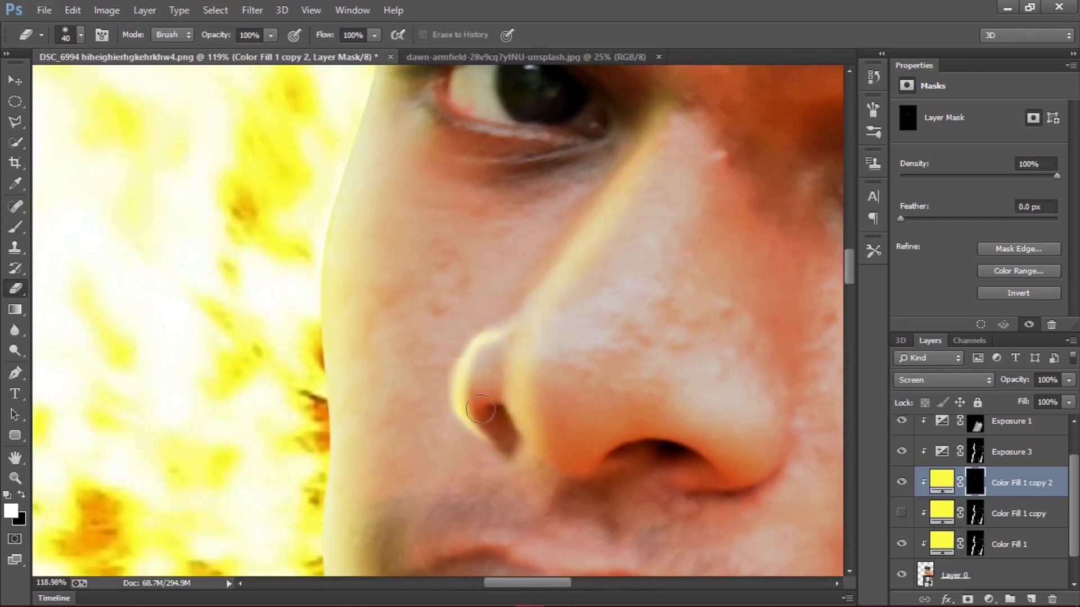
Step: Paint a small yellow highlight on the corner of the lower lip and soften it with the Eraser at 37% opacity
scroll(565, 246, "down", 5)
left_click_drag(270, 35, 221, 52)
left_click_drag(374, 34, 420, 53)
scroll(495, 450, "up", 4)
key("b")
left_click_drag(495, 333, 553, 388)
key("bracketright")
key("bracketright")
key("bracketright")
key("bracketright")
key("b")
left_click_drag(492, 330, 539, 384)
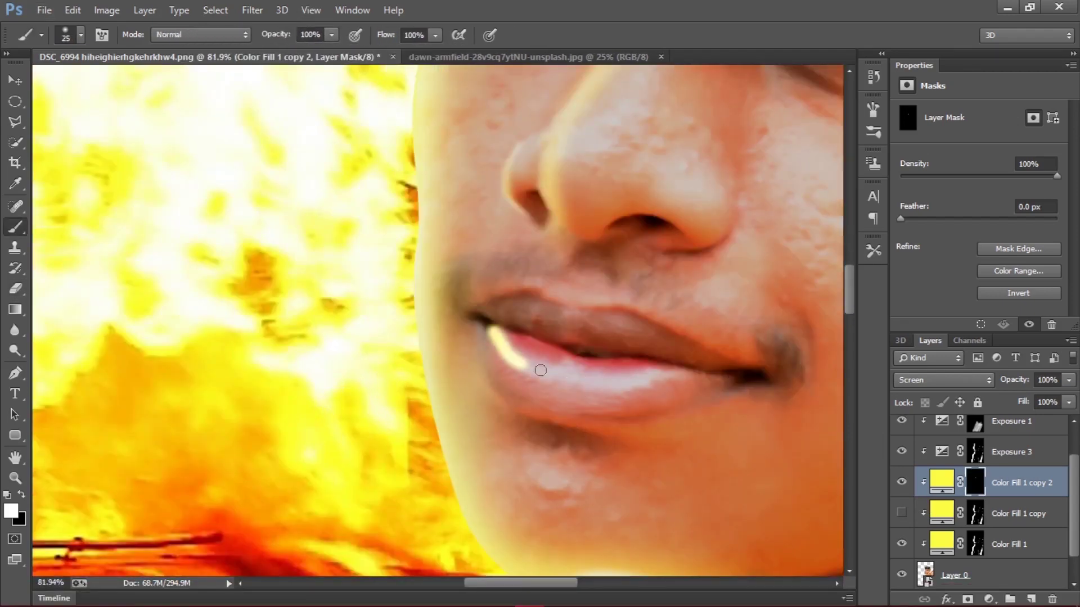
key("e")
scroll(506, 365, "down", 3)
left_click_drag(271, 35, 257, 53)
scroll(635, 364, "down", 6)
Step: Toggle an exposure adjustment's visibility to compare its effect on the subject
left_click(975, 454)
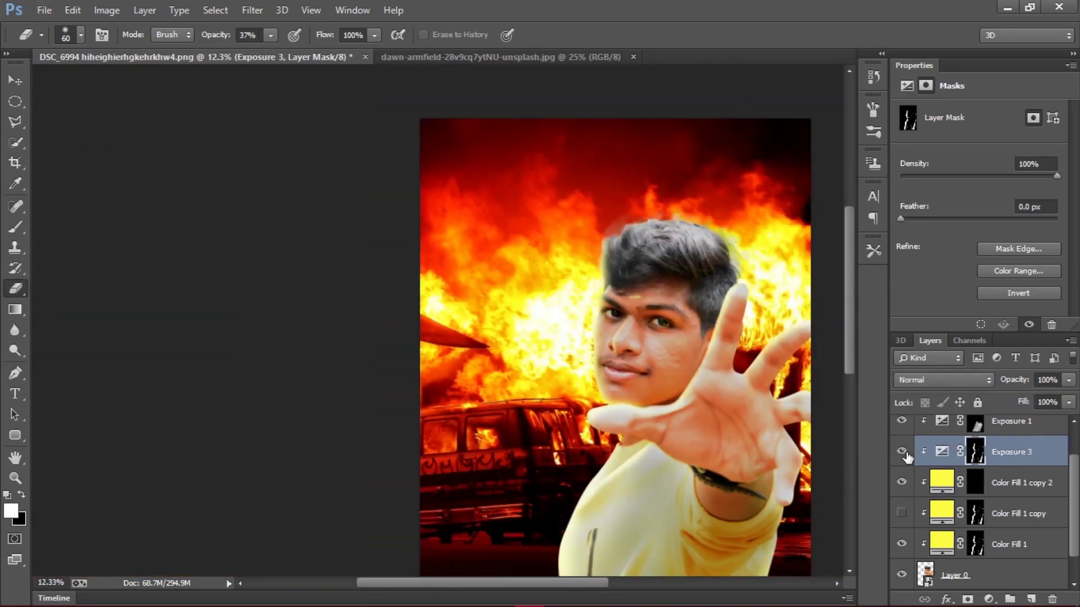
scroll(903, 457, "up", 2)
scroll(664, 366, "down", 2)
left_click(901, 463)
left_click(901, 463)
Step: Lighten the Exposure 1 shadow along the shirt's shoulder by erasing its mask with a 1400 px Eraser at 100% opacity
left_click(976, 463)
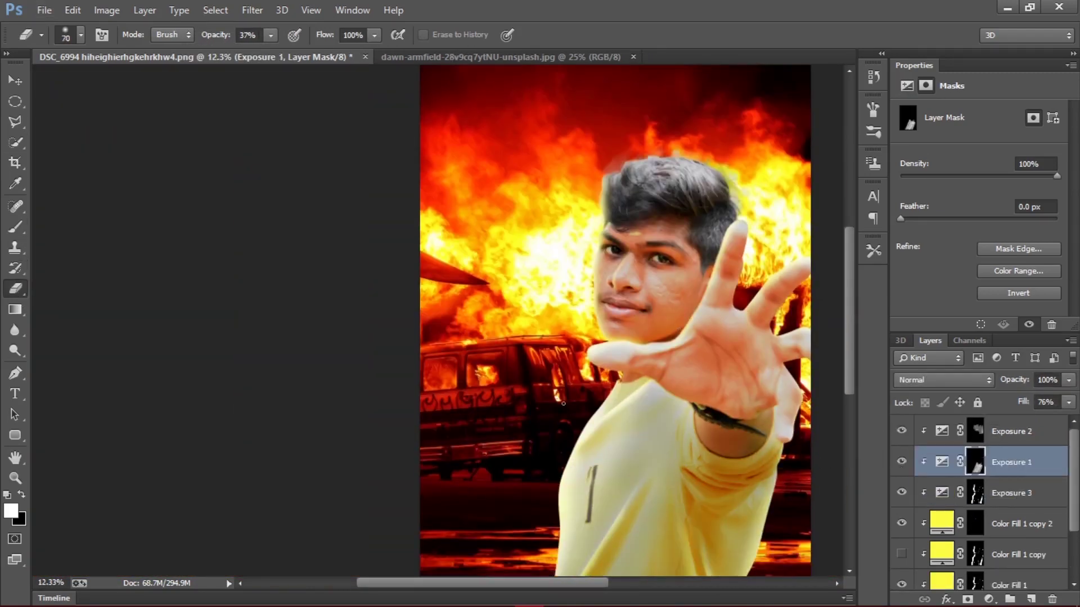
scroll(563, 404, "down", 3)
key("bracketright")
key("bracketright")
key("bracketright")
key("bracketright")
key("bracketright")
key("bracketright")
key("bracketright")
key("bracketright")
key("bracketright")
key("bracketright")
key("bracketright")
key("bracketright")
key("bracketright")
key("bracketright")
key("bracketright")
key("bracketright")
key("bracketright")
key("bracketright")
key("bracketright")
key("bracketright")
left_click_drag(271, 35, 342, 57)
left_click_drag(550, 342, 604, 259)
left_click(975, 431)
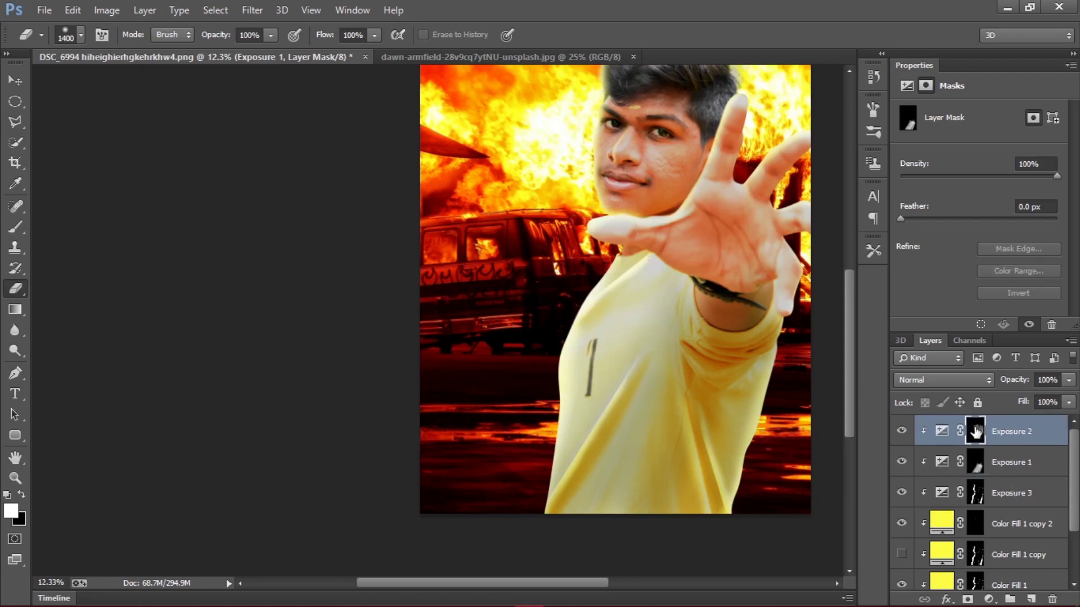
left_click(901, 493)
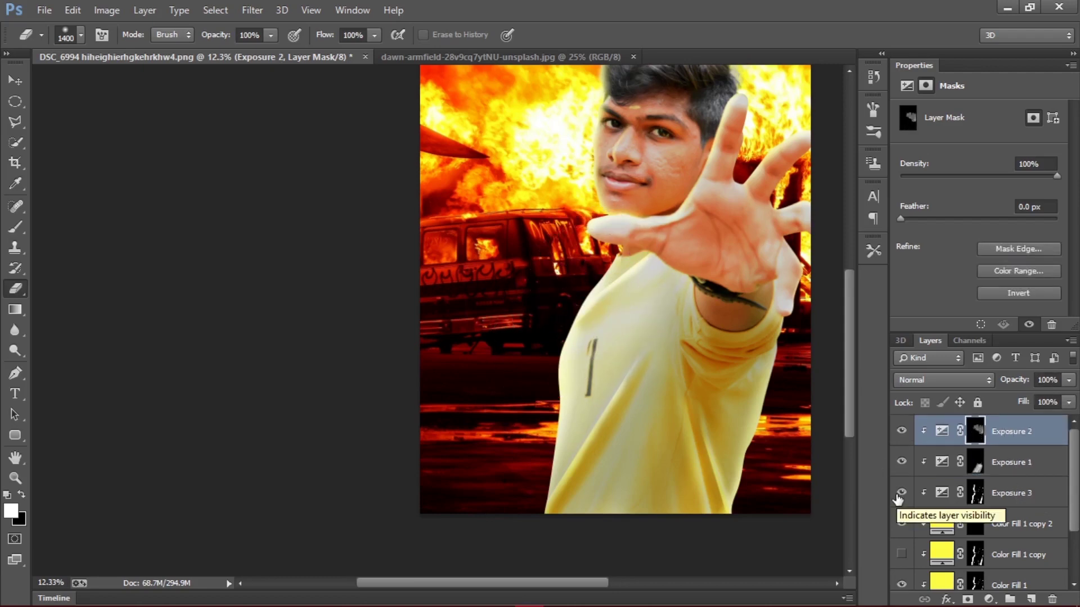
key("bracketleft")
key("bracketleft")
key("bracketleft")
key("bracketleft")
key("bracketleft")
key("bracketleft")
key("bracketleft")
key("bracketleft")
scroll(698, 393, "up", 3)
scroll(697, 315, "up", 6)
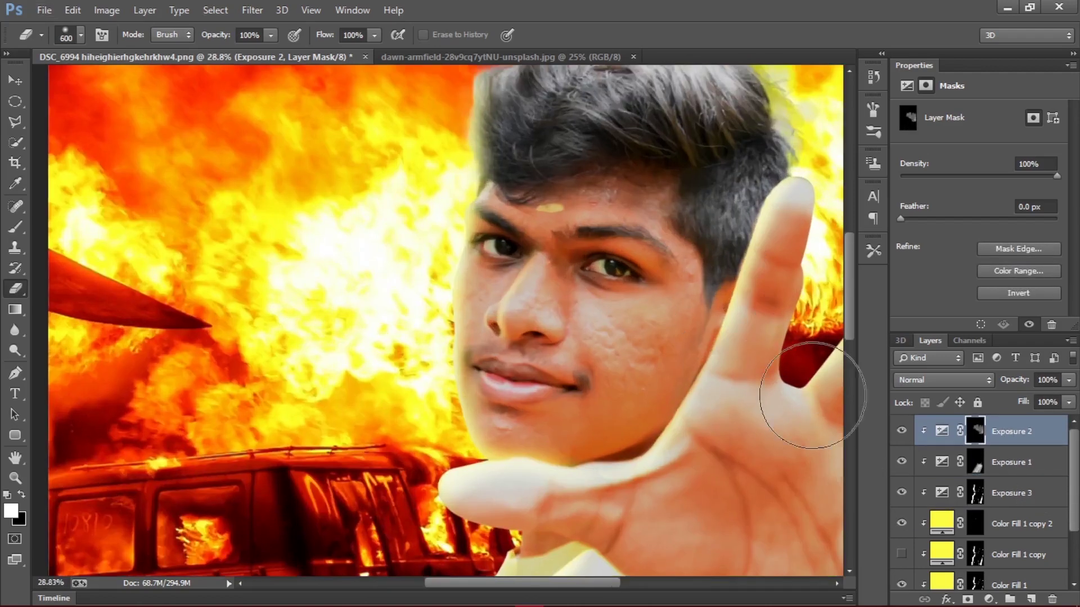
Step: Remove the skin blemishes on the portrait layer's cheek and nose using a 60 px content-aware Spot Healing Brush
left_click(15, 207)
scroll(956, 495, "down", 2)
left_click(956, 544)
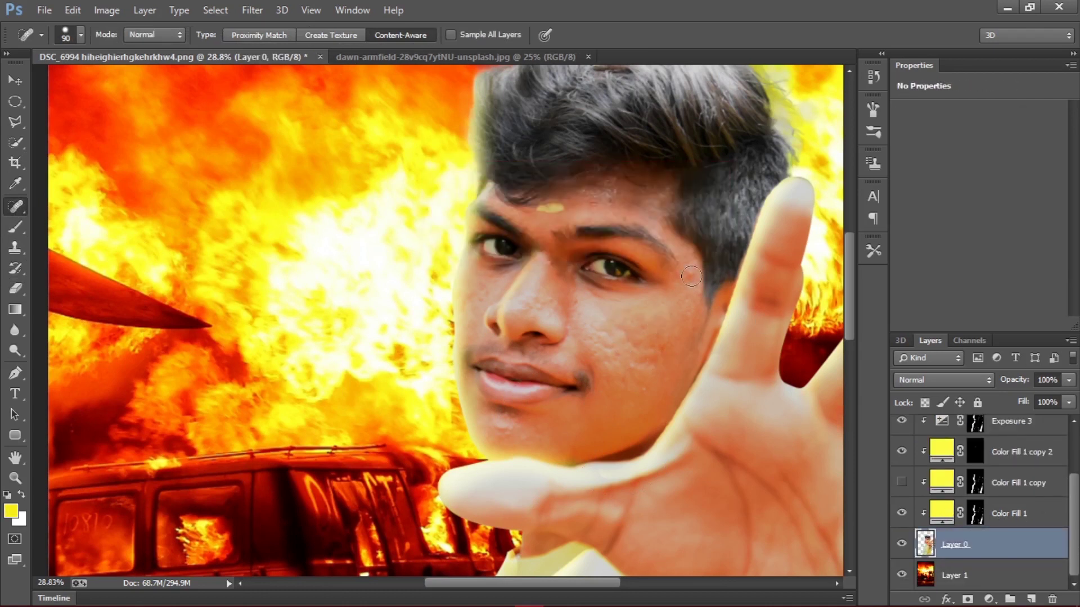
key("bracketleft")
key("bracketleft")
key("bracketleft")
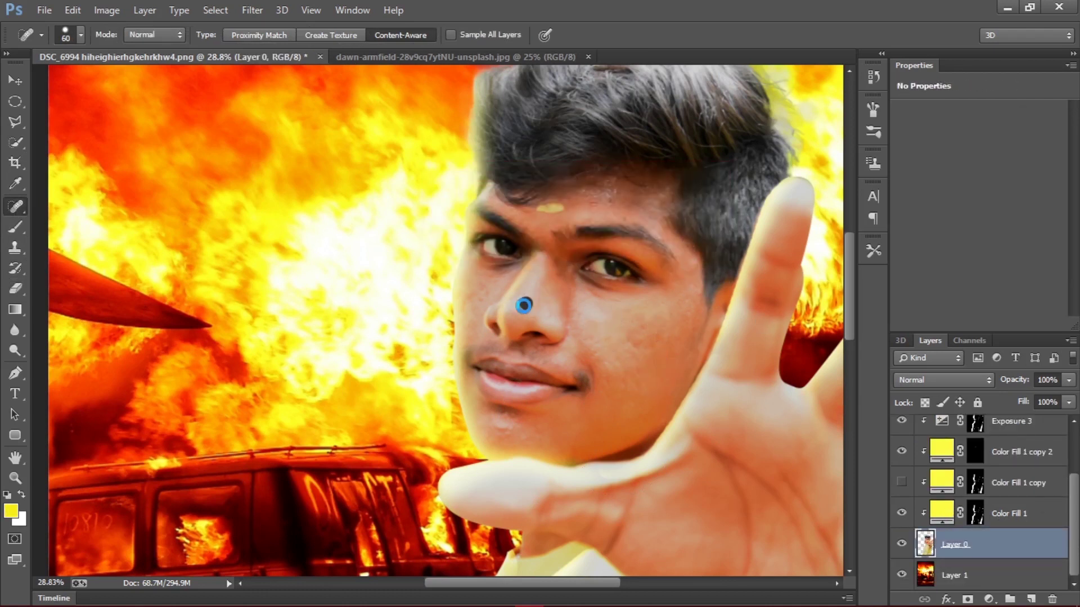
scroll(618, 347, "down", 2)
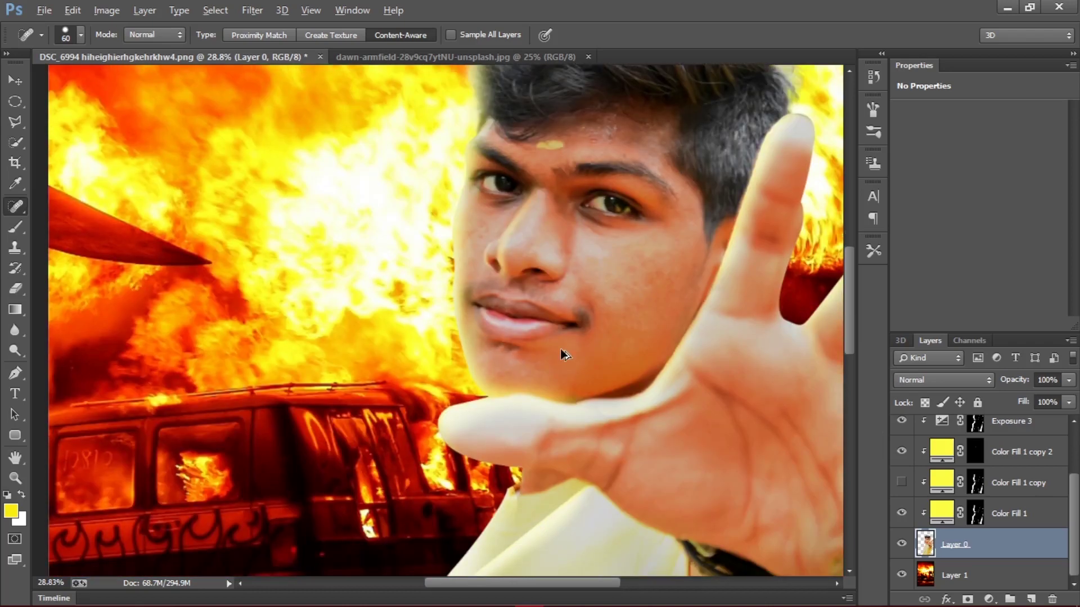
left_click(644, 265)
left_click(648, 287)
Step: Merge the layers of the composite
key("ctrl+0")
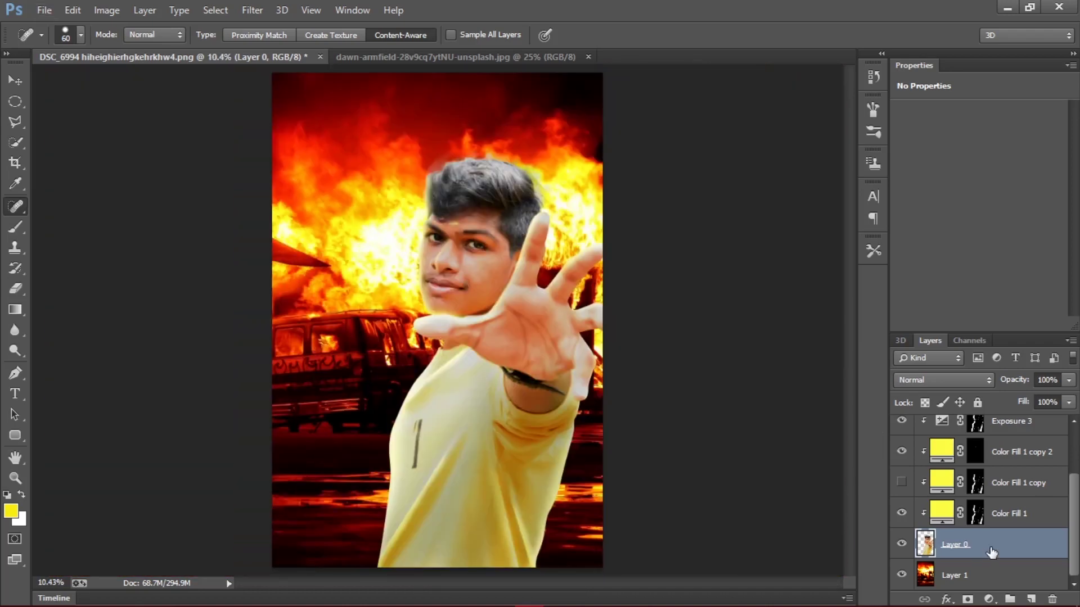
right_click(989, 550)
left_click(812, 169)
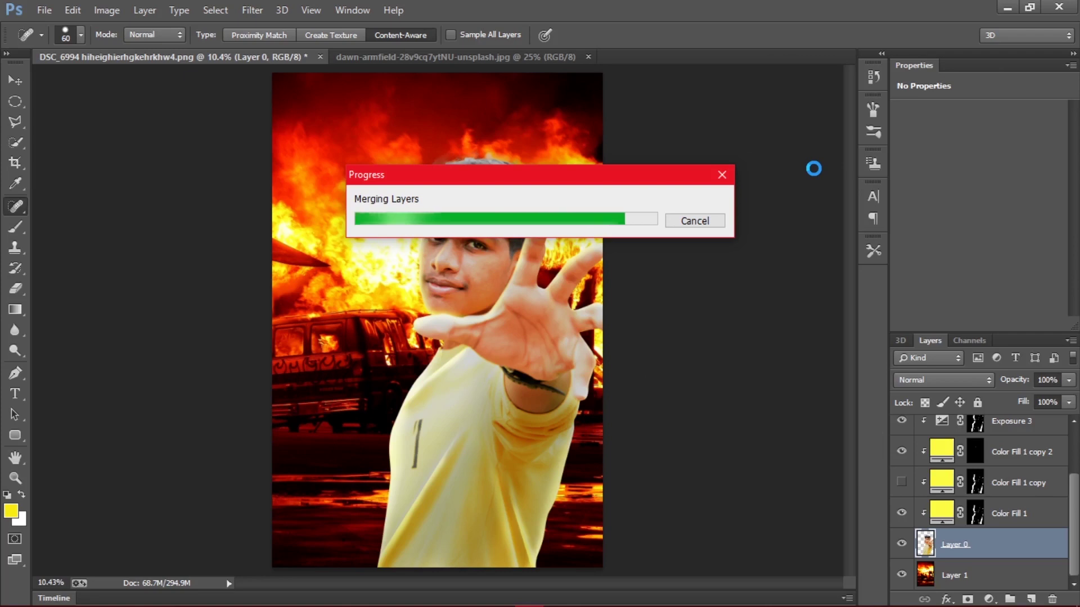
Step: Convert the burning background Layer 1 to a smart object and move the empty Layer 2 to the top of the layer stack
right_click(978, 575)
left_click(823, 191)
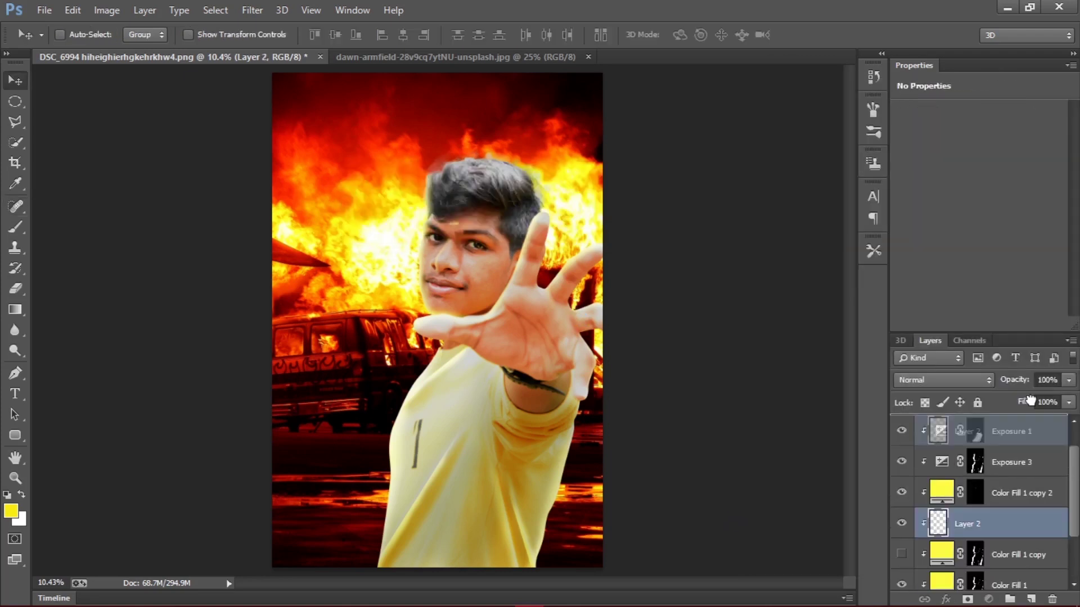
left_click_drag(1030, 400, 1012, 419)
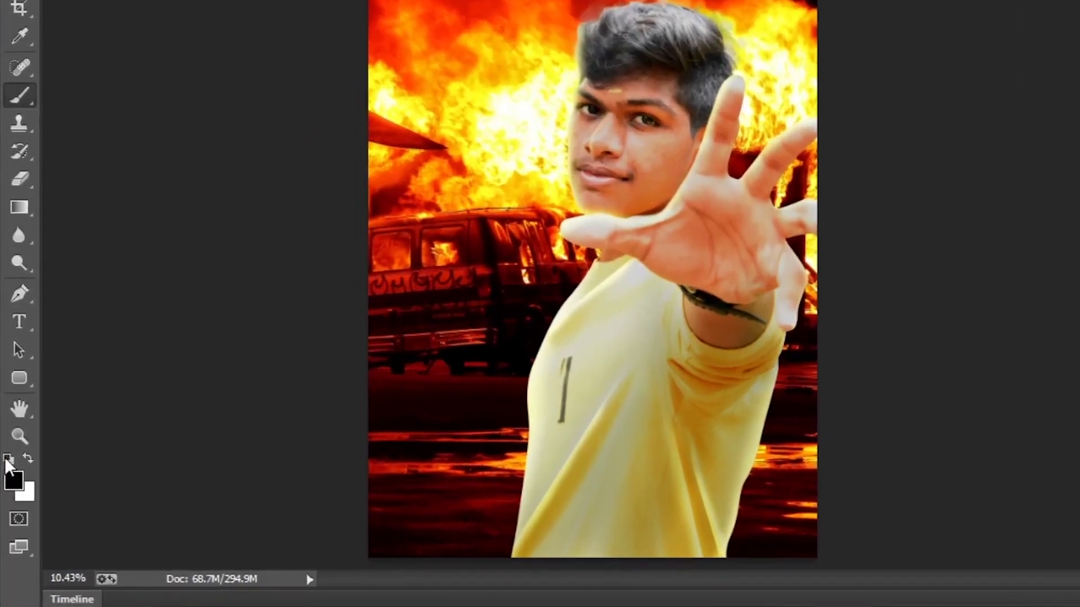
Step: Paint solid black over the canvas's lower-right corner on Layer 2 with a soft 1000 px Brush
right_click(210, 450)
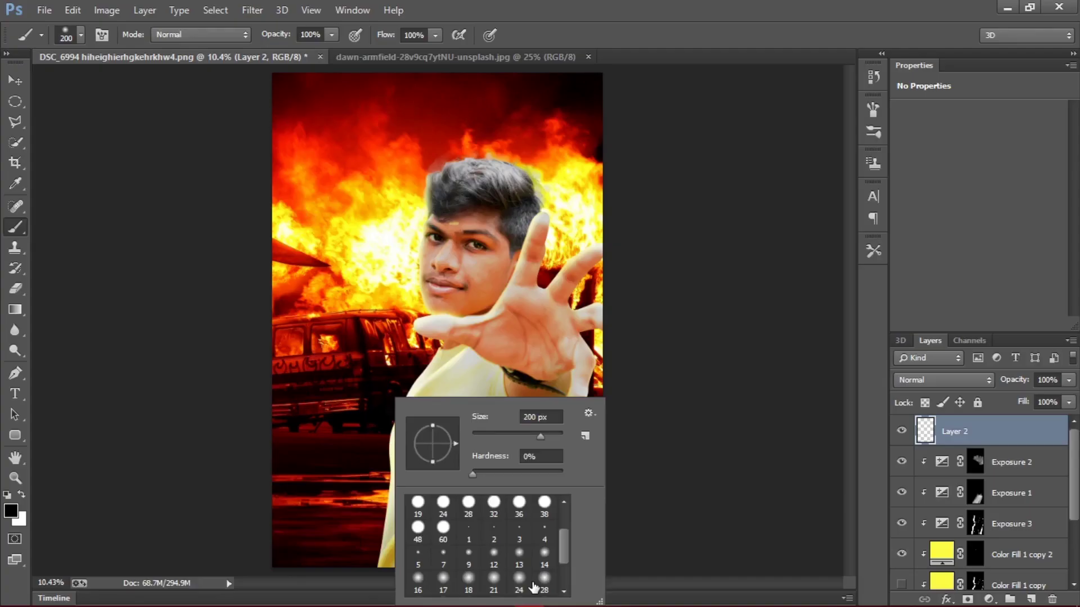
scroll(534, 588, "down", 2)
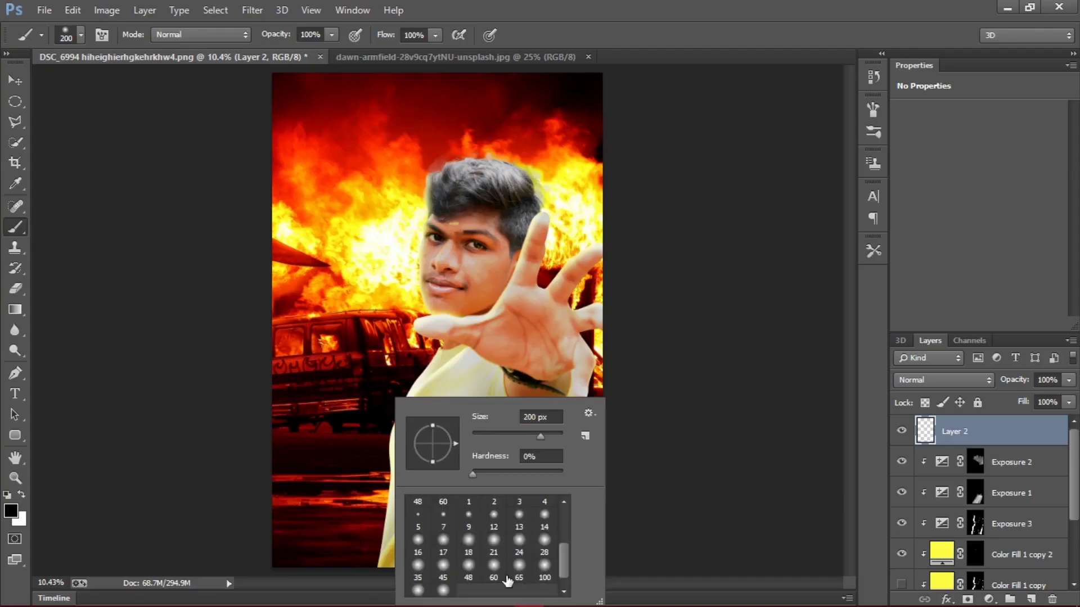
scroll(508, 581, "down", 1)
left_click(444, 584)
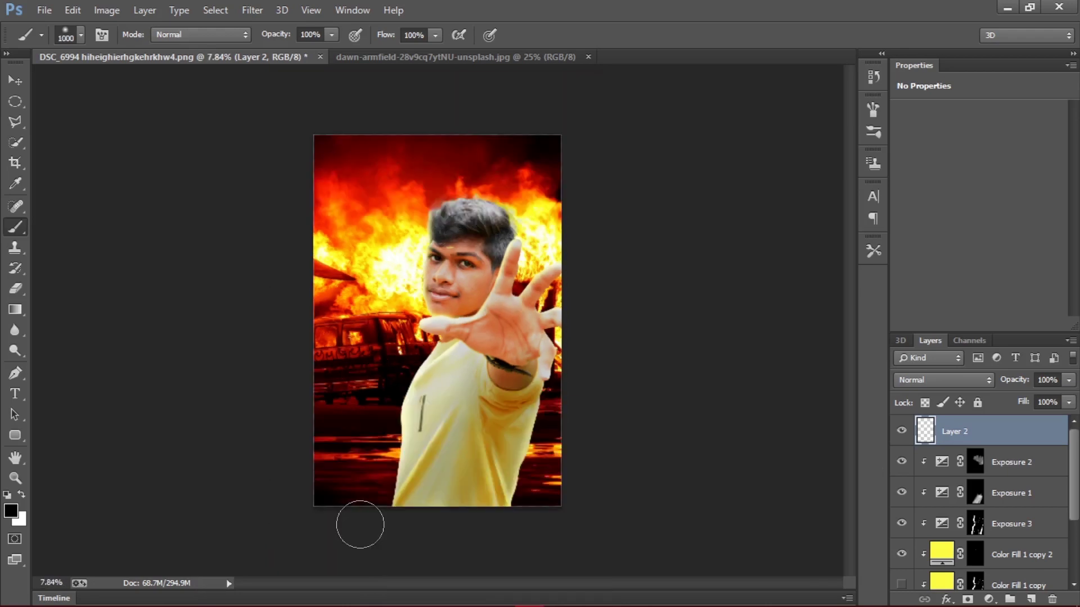
mouse_move(360, 526)
left_mouse_down()
mouse_move(463, 529)
mouse_move(392, 525)
left_mouse_up()
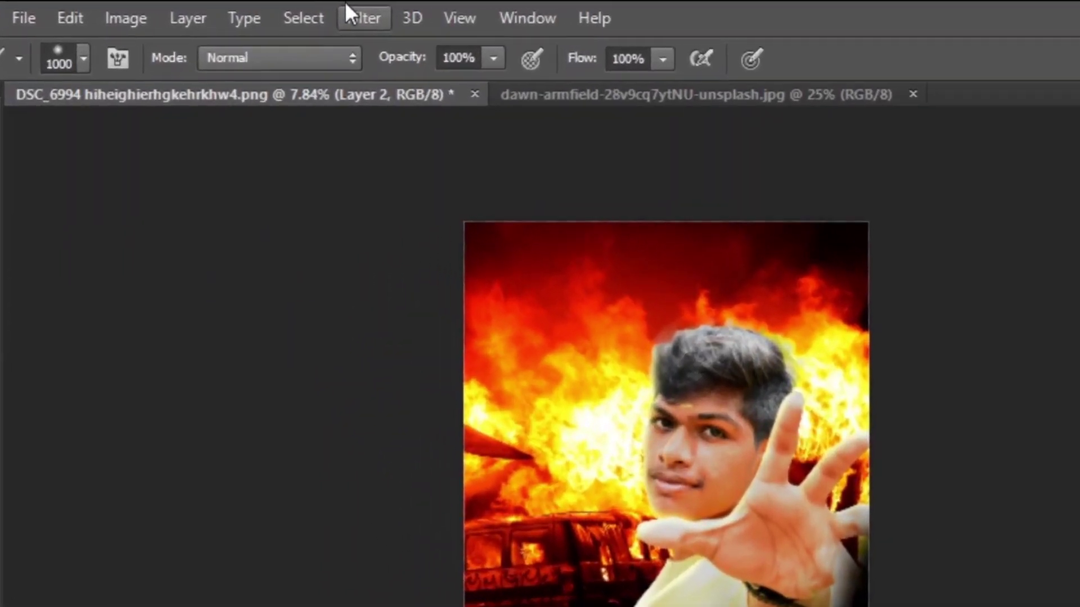
Step: Soften the black corner shading on Layer 2 with a Gaussian Blur of 200.3 pixels radius
left_click(351, 14)
mouse_move(368, 269)
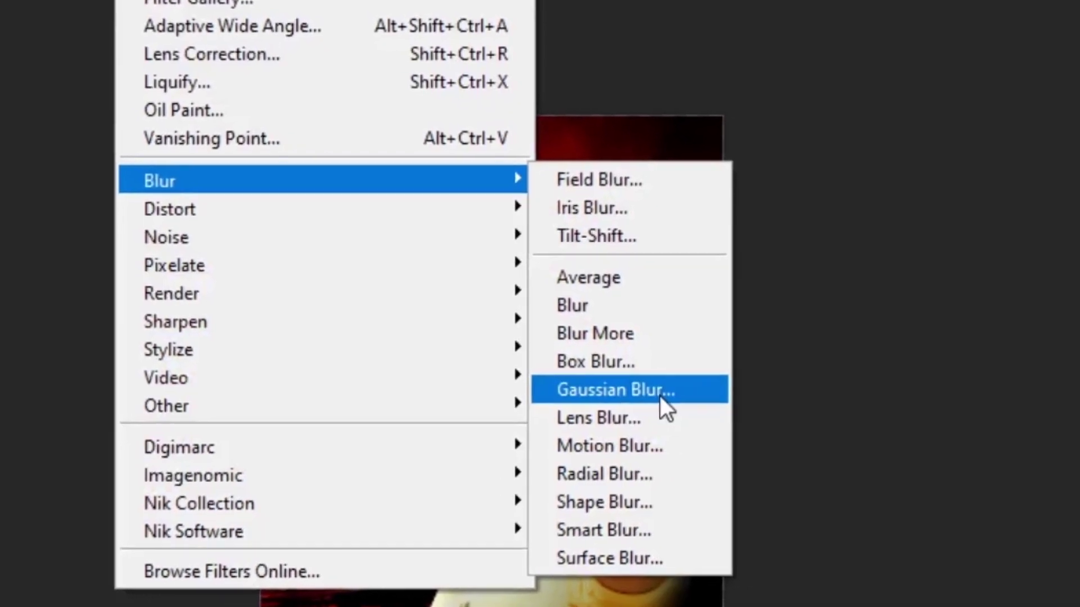
left_click(752, 394)
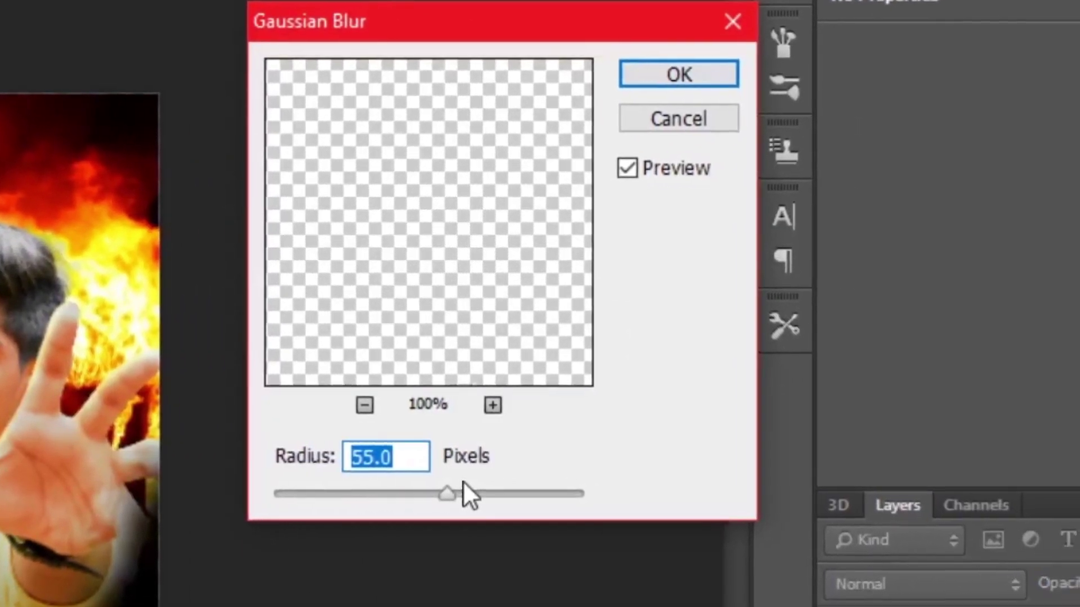
left_click_drag(464, 493, 493, 492)
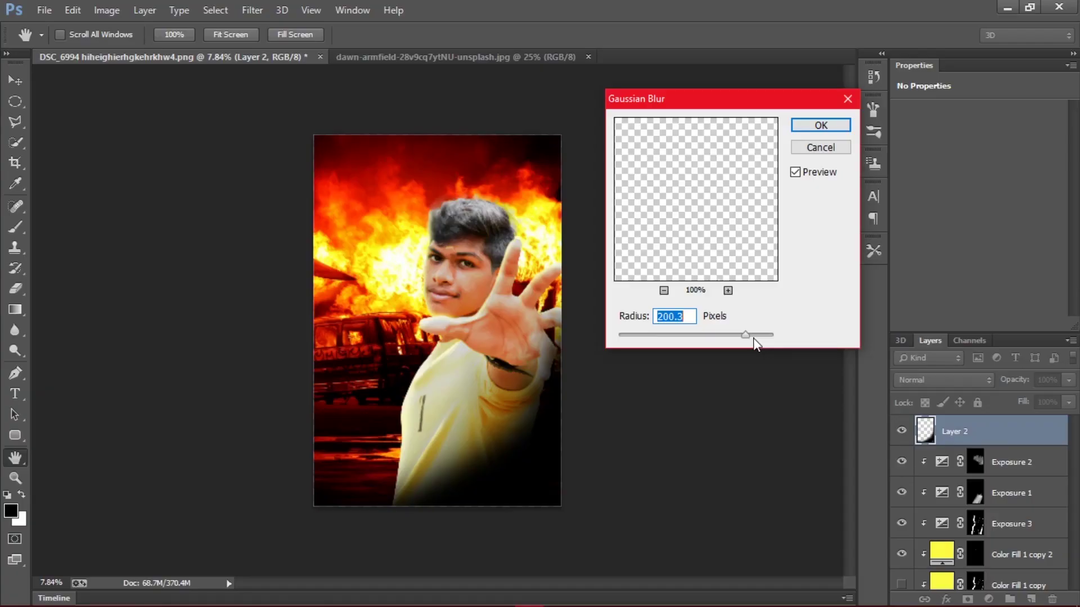
key("Return")
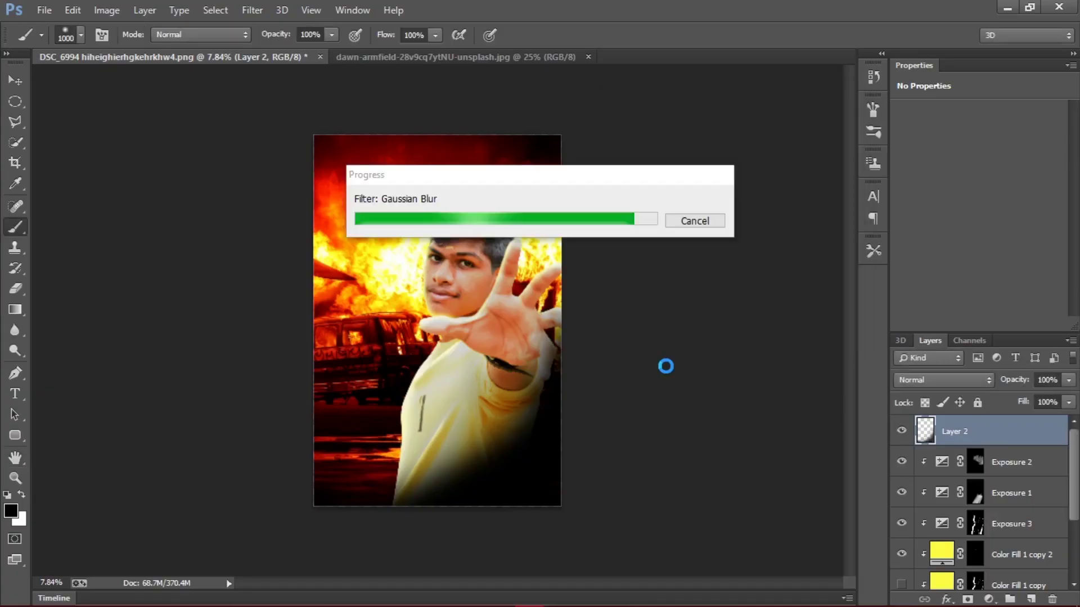
Step: Duplicate the blurred shading layer, mirror it onto the canvas's lower-left corner and rotate it about 10.5°
left_click(14, 82)
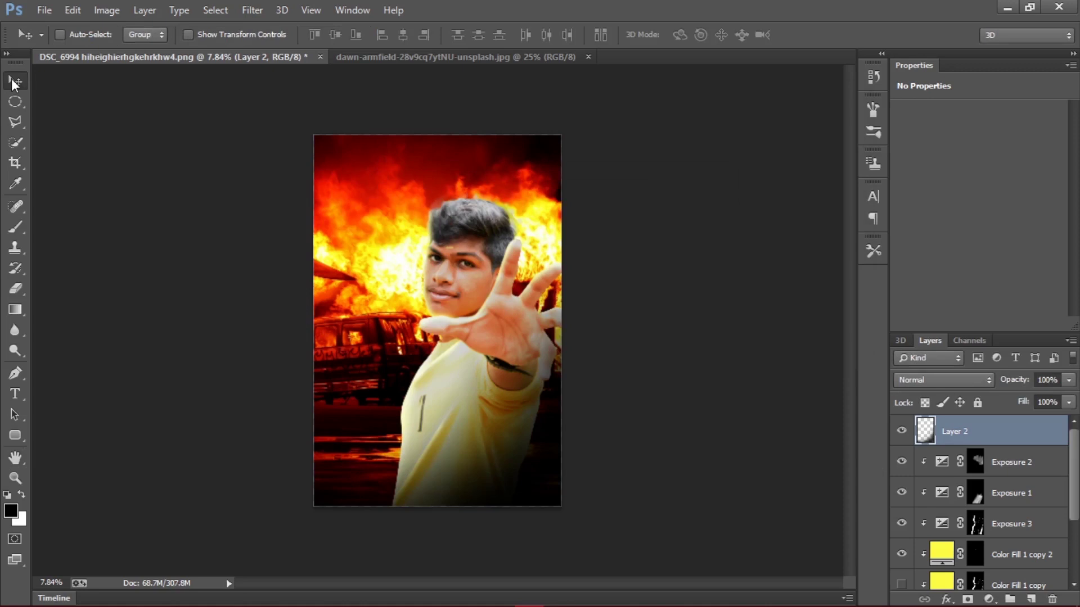
key("ctrl+t")
left_click_drag(603, 222, 624, 241)
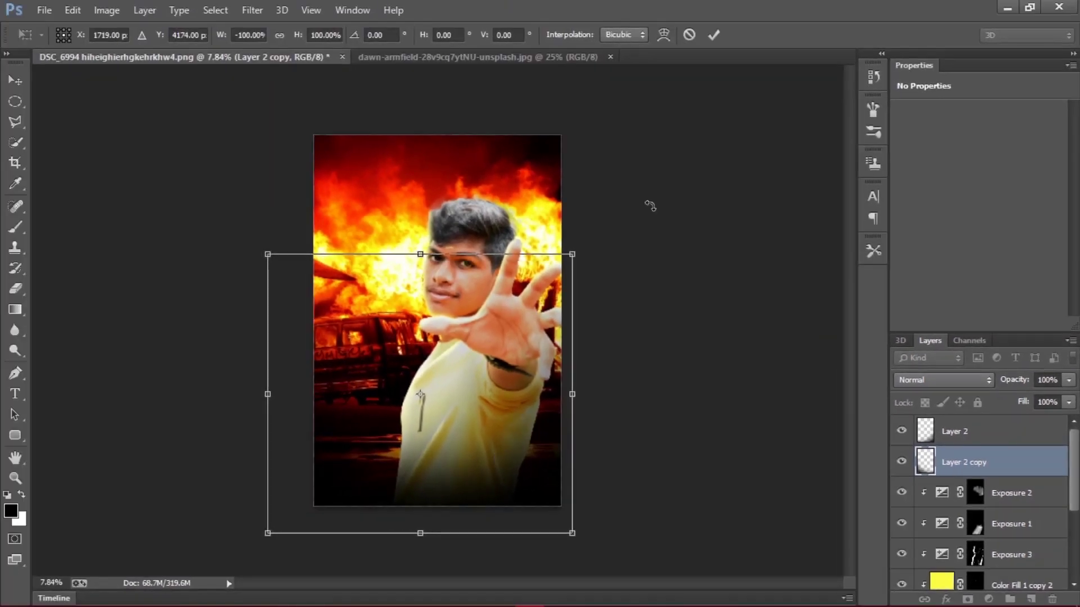
left_click_drag(650, 206, 547, 346)
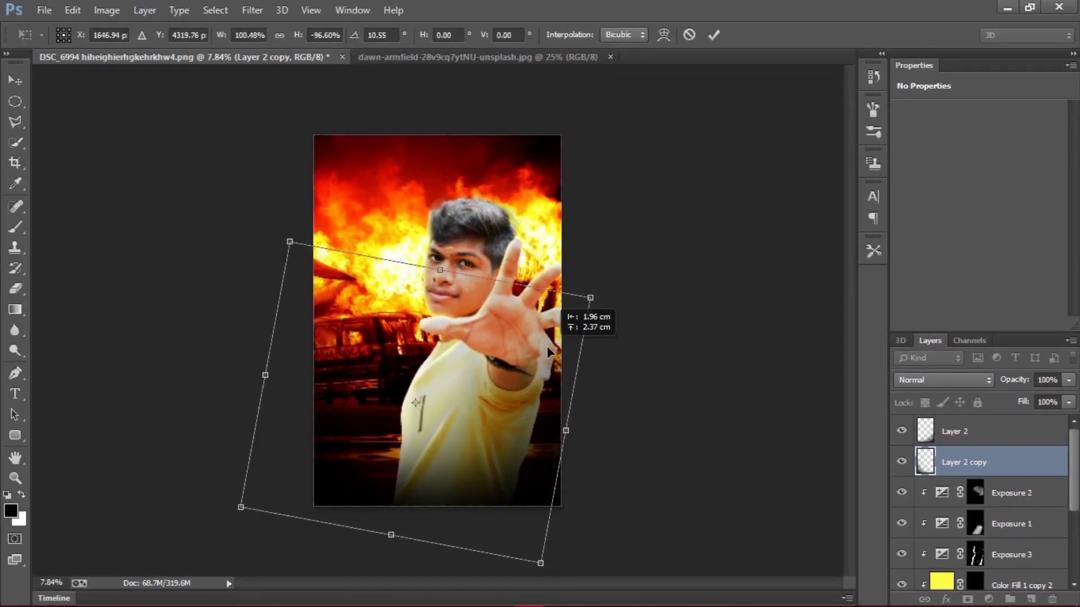
left_click_drag(590, 298, 608, 289)
key("Return")
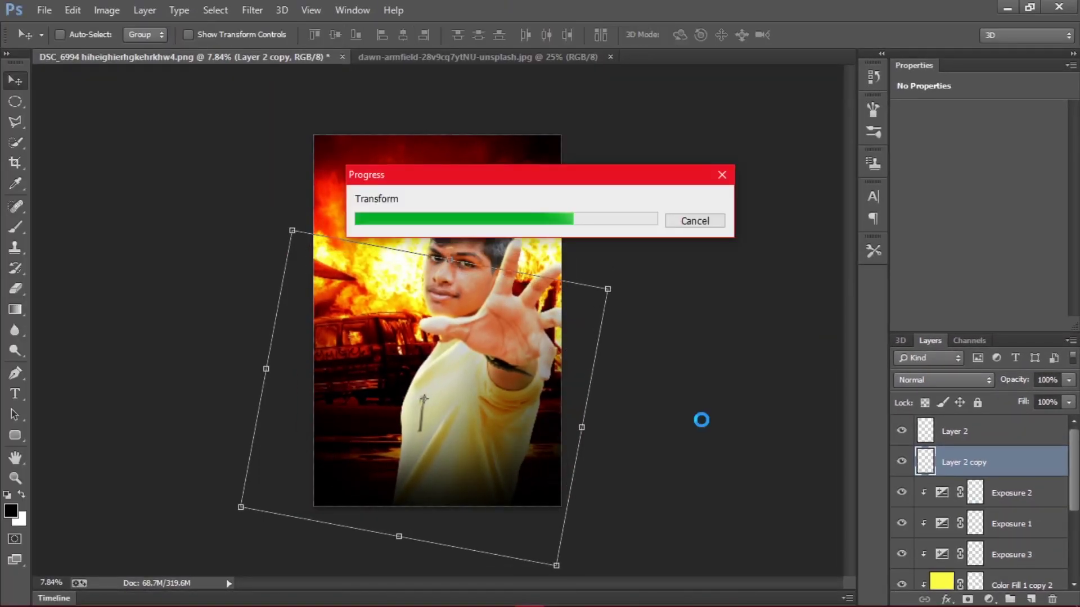
Step: Open andrea-riezzo-b2Qhc-DQ6zM-unsplash.jpg and bring the bonfire photo into the composite as a new layer
key("ctrl+0")
key("ctrl+o")
scroll(313, 289, "down", 2)
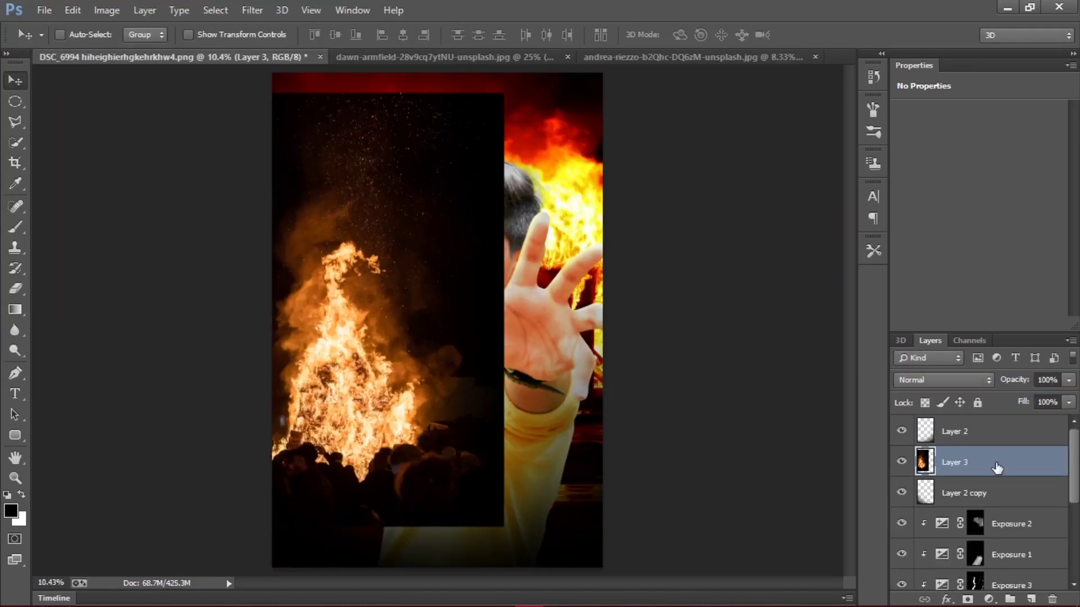
Step: Enlarge the bonfire Layer 3 to about 136%, rotate it about 40° and place its flames over the canvas's lower-right corner
key("ctrl+t")
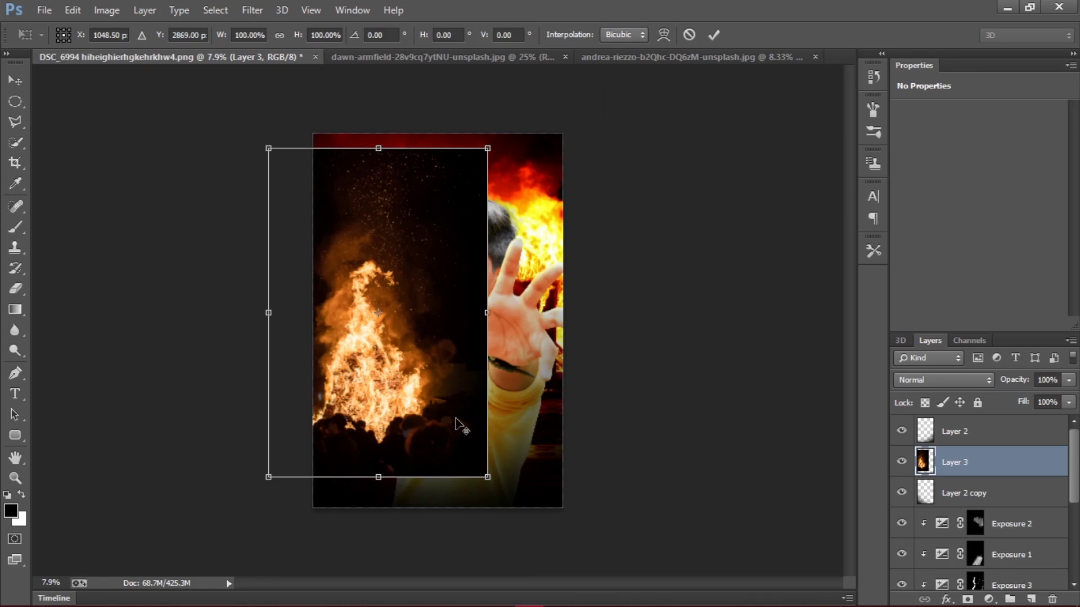
left_click_drag(487, 477, 528, 537)
left_click_drag(460, 425, 473, 526)
left_click_drag(579, 182, 741, 346)
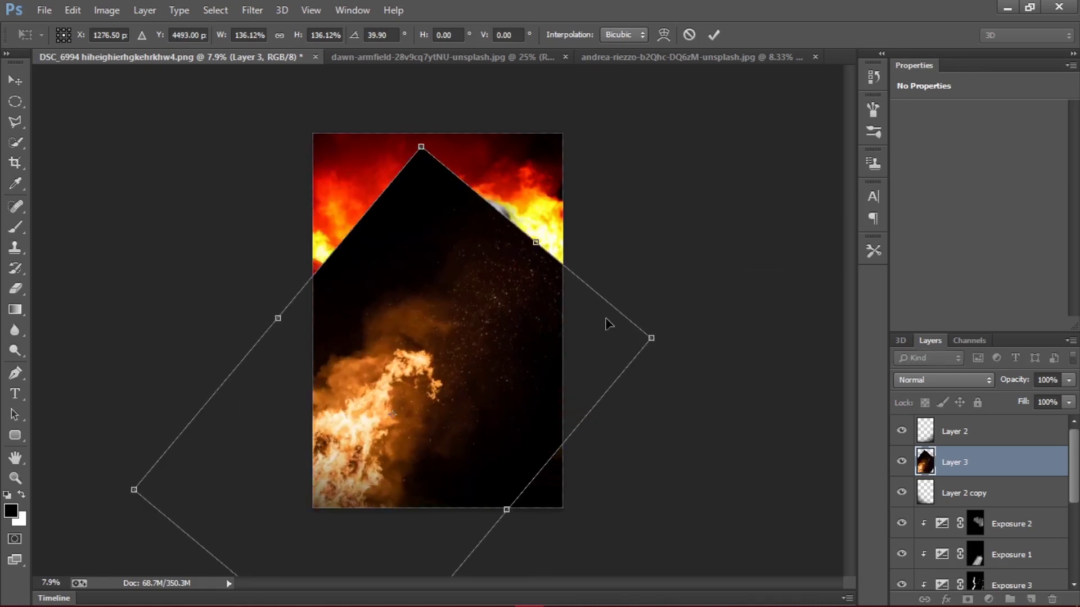
left_click_drag(609, 325, 764, 367)
key("Return")
Step: Set the bonfire layer's blend mode to Screen and keep it at the top of the layer stack
left_click(943, 380)
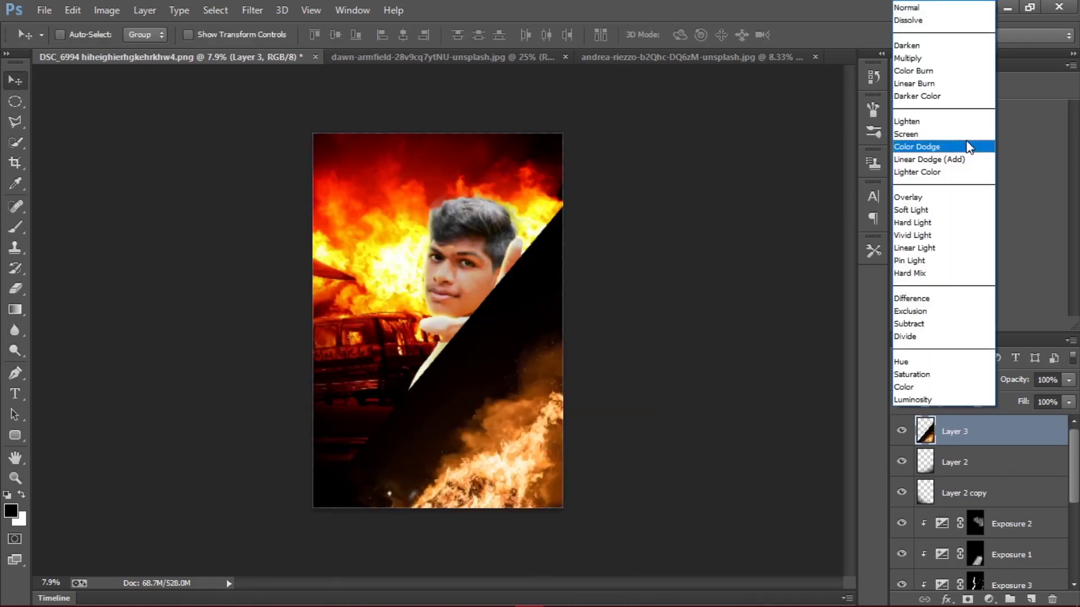
left_click(956, 133)
key("ctrl+]")
Step: Enlarge the bonfire layer to about 111%, and rotate and move it so its flames run along the canvas's left side
key("ctrl+t")
left_click_drag(538, 524, 549, 486)
left_click_drag(631, 507, 698, 561)
left_click_drag(635, 349, 577, 329)
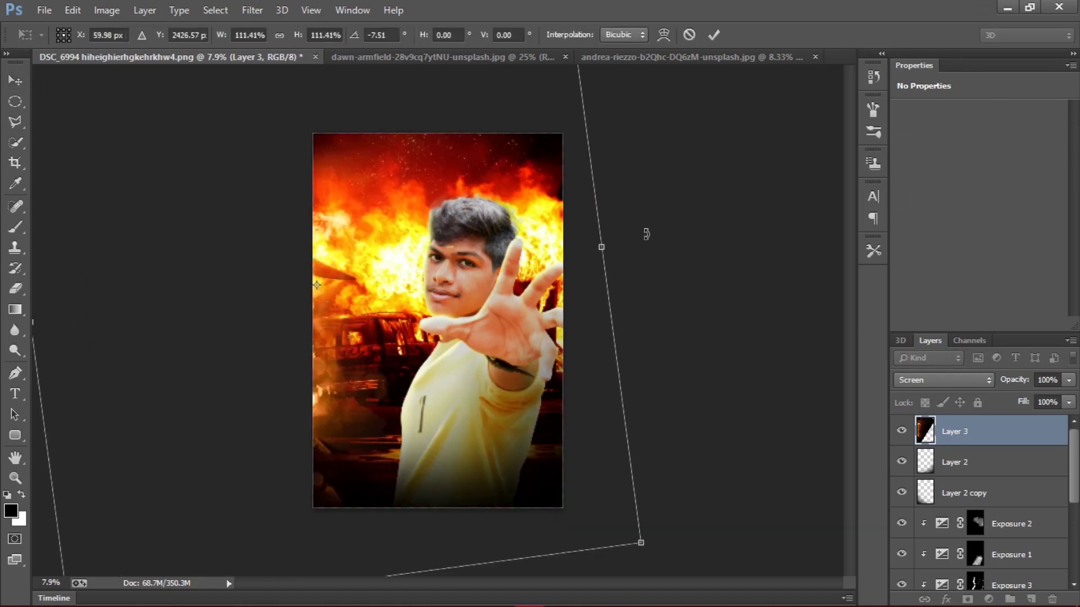
left_click_drag(646, 234, 647, 246)
left_click_drag(560, 277, 573, 253)
key("Return")
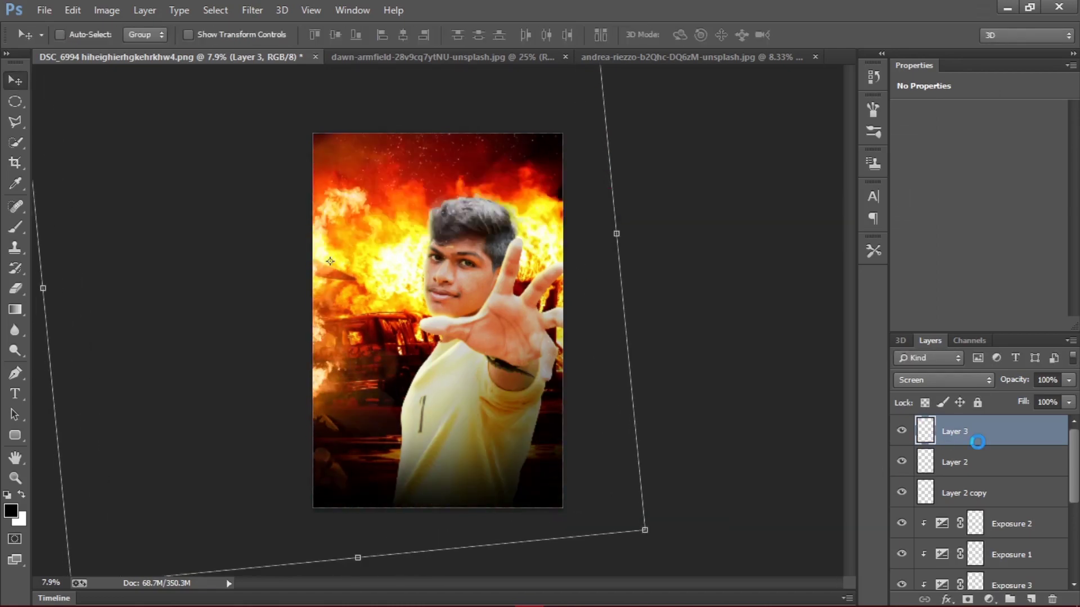
Step: Duplicate the bonfire Layer 3 and apply a Gaussian Blur of 60.7 pixels radius to the copy as a glow
key("ctrl+j")
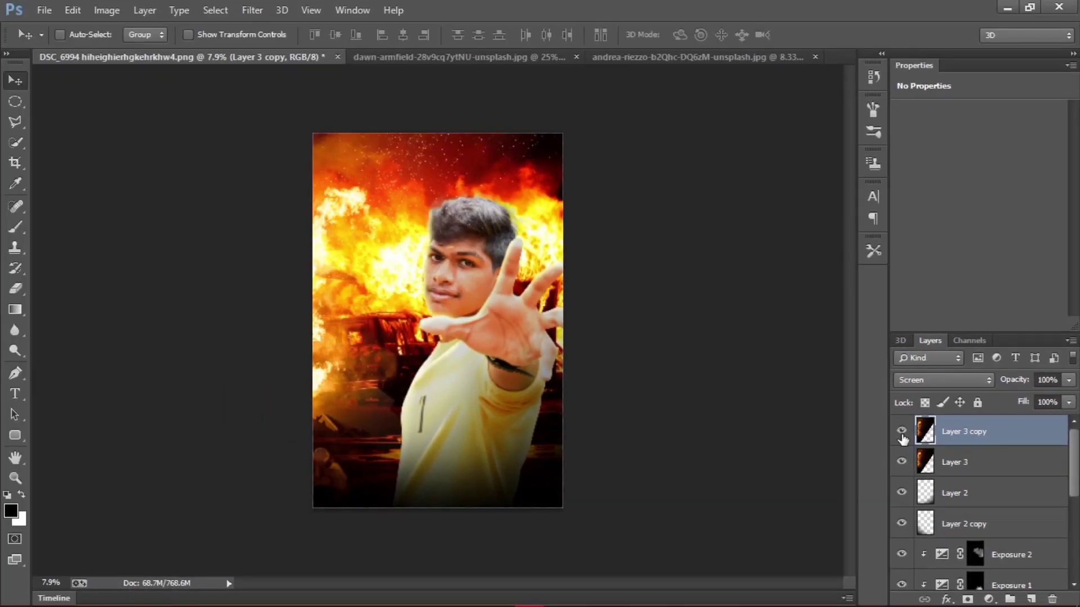
key("ctrl+shift+a")
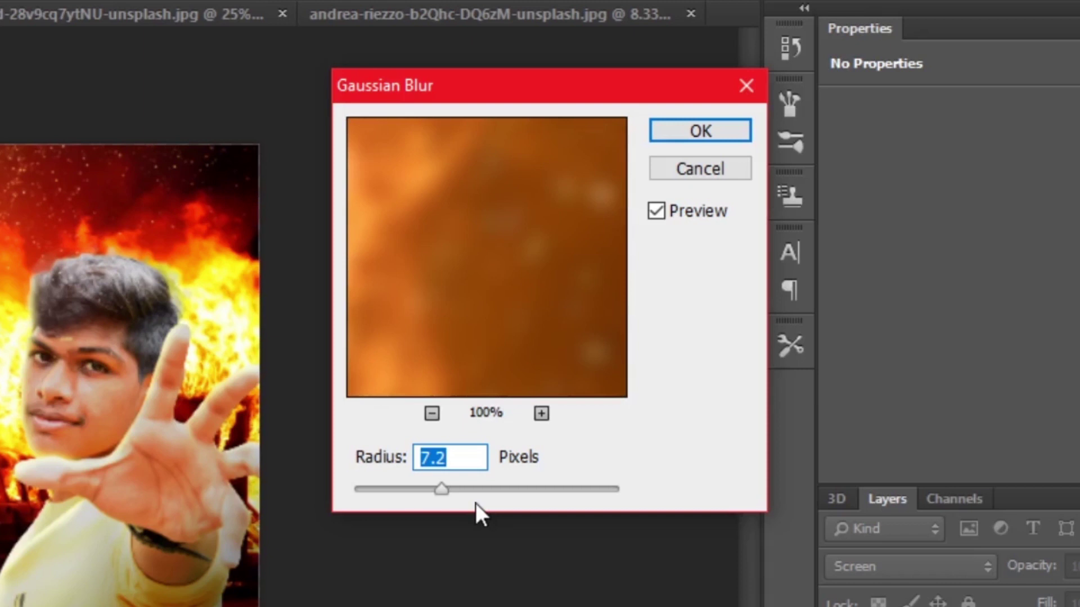
left_click(471, 490)
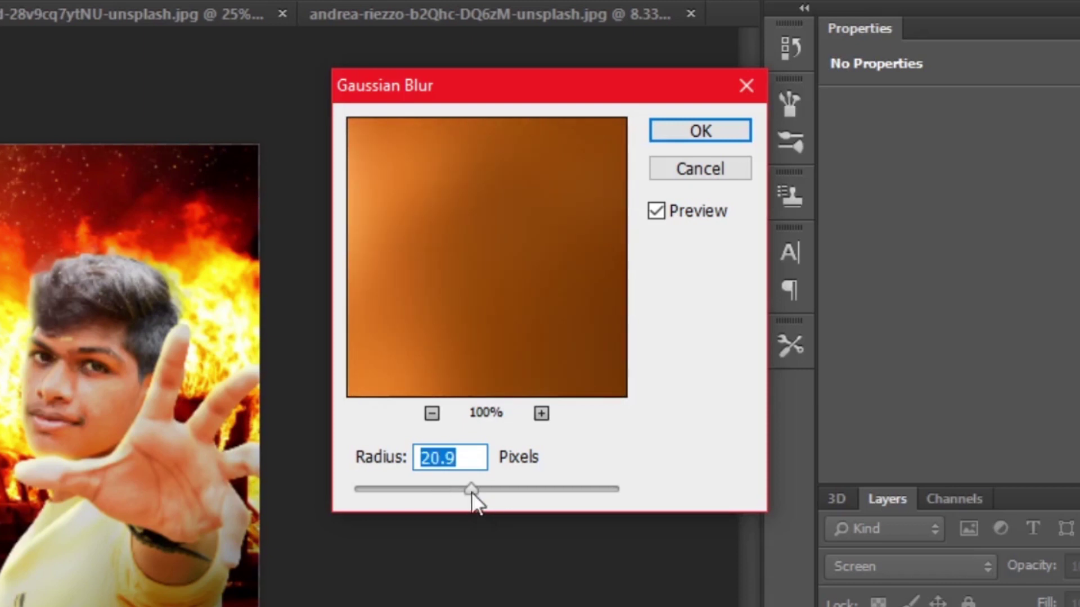
left_click_drag(471, 491, 506, 490)
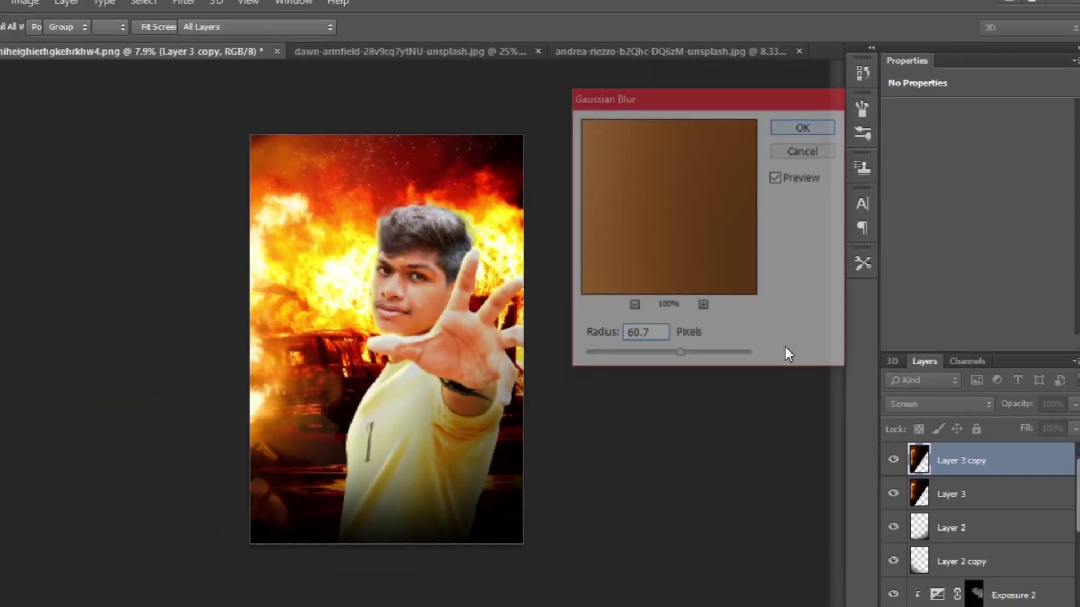
key("Return")
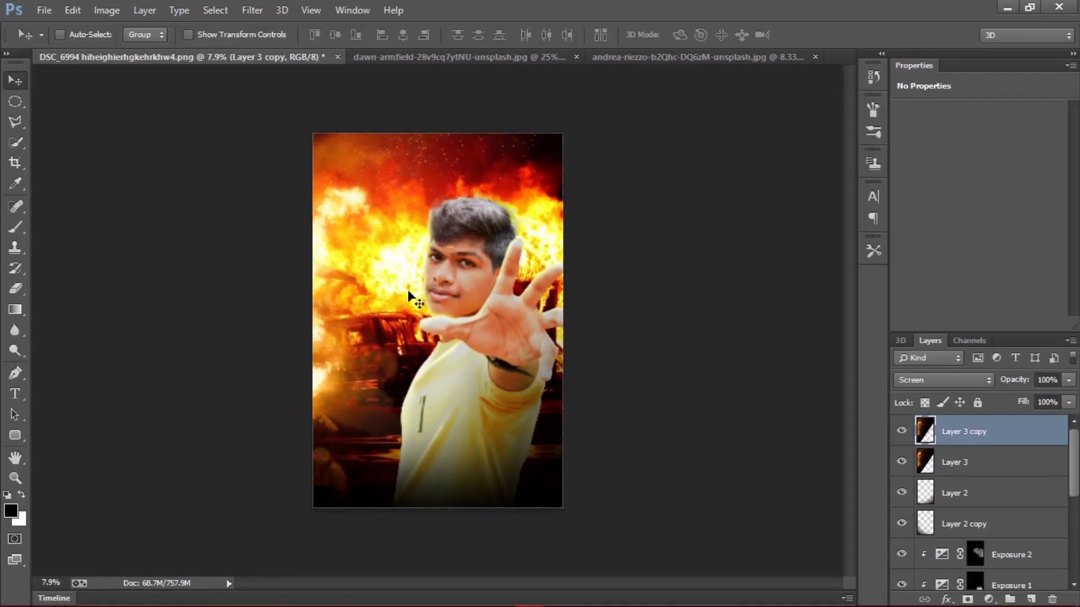
Step: Add another Screen-mode bonfire layer at about 136% over the lower shirt, duplicate it and rotate both layers about 12°
left_click(618, 60)
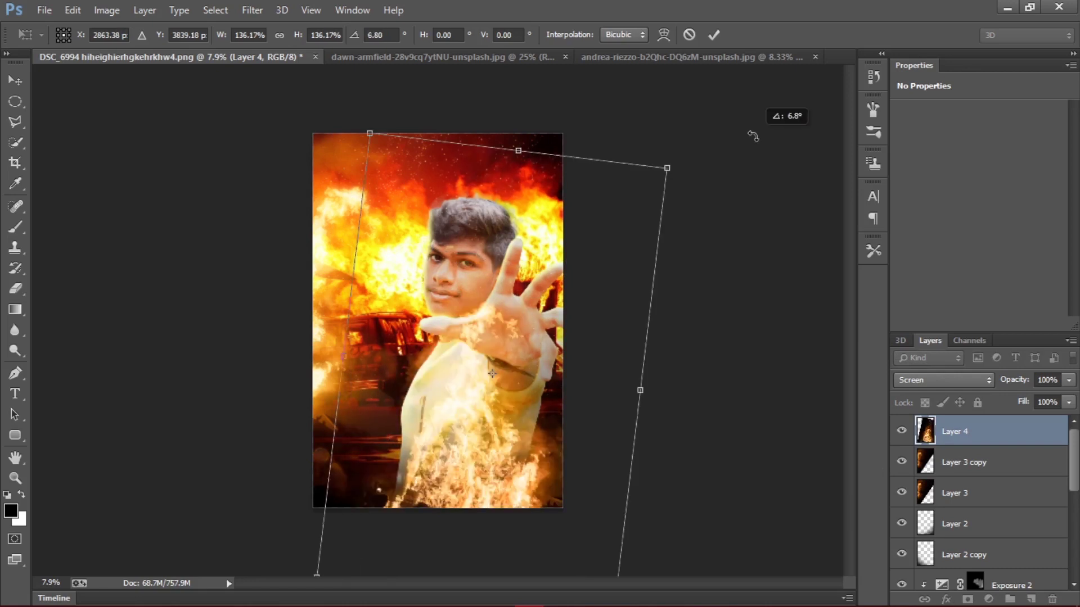
key("Return")
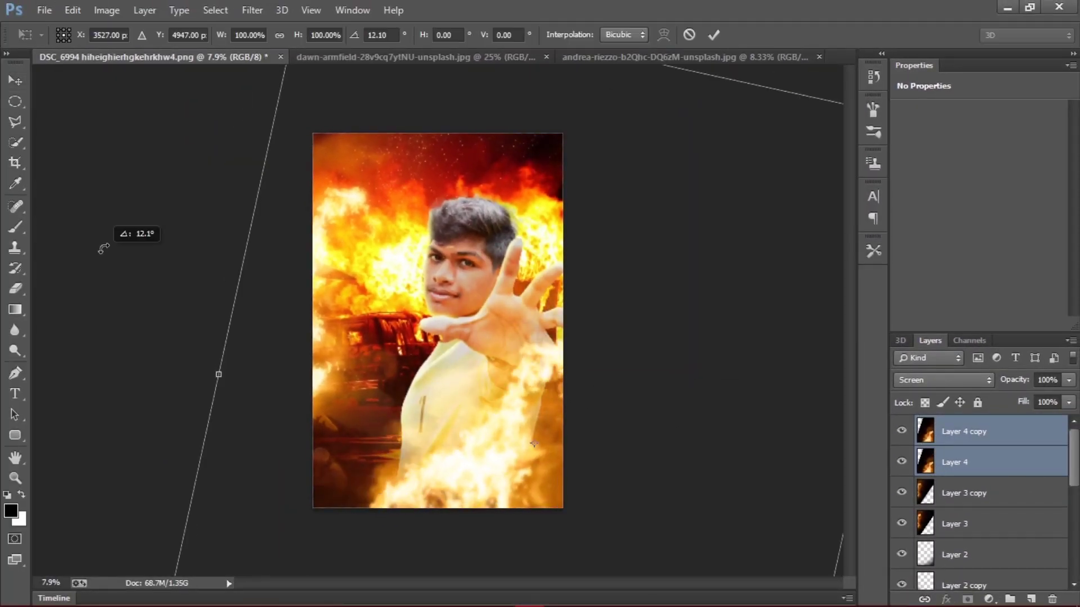
key("Return")
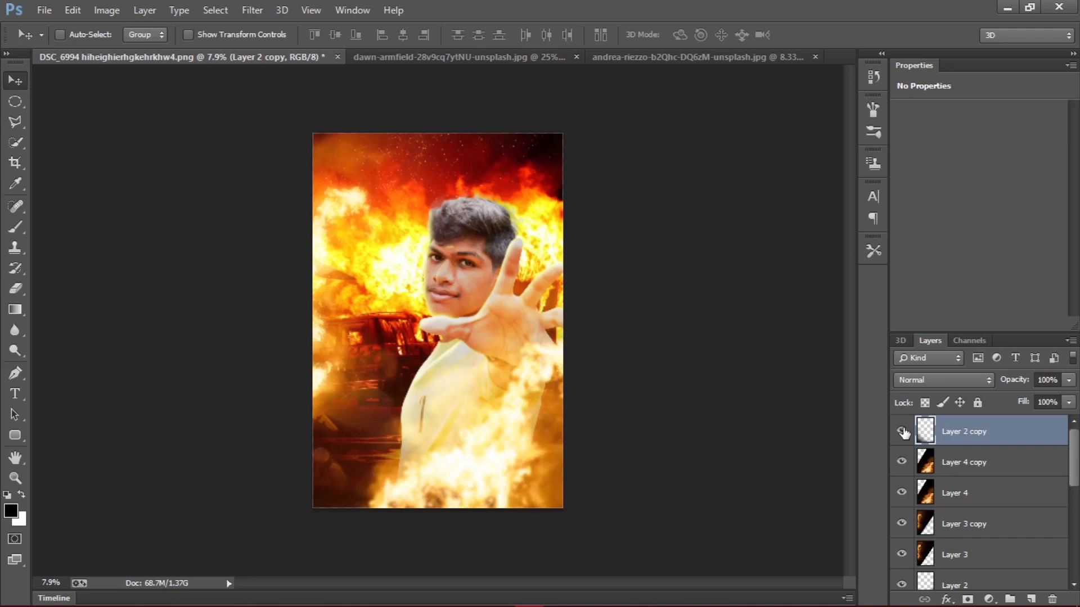
Step: Show the Layer 2 copy shading above the flames and reduce its opacity to 54%
left_click(901, 431)
left_click(1069, 381)
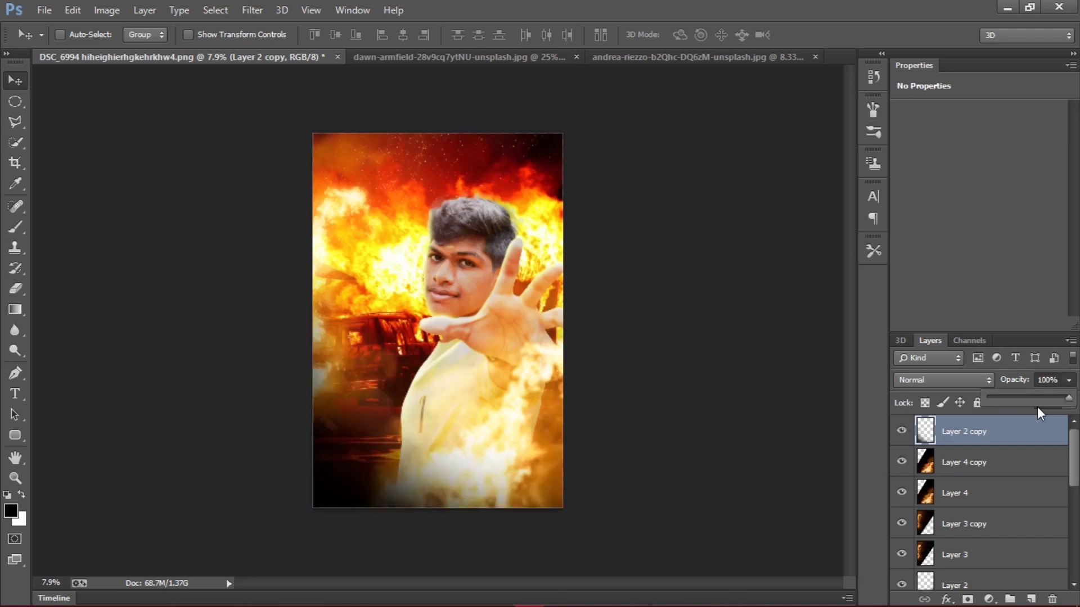
left_click_drag(1035, 399, 1033, 399)
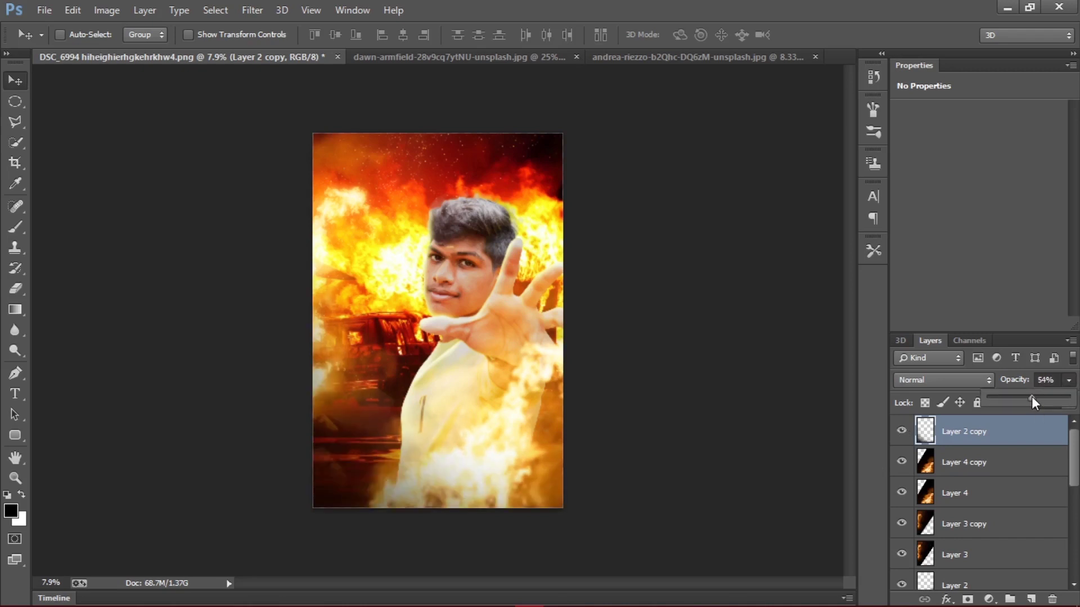
left_click(1032, 518)
Step: Reduce the fill of the yellow Color Fill 1 copy rim-light layer to 25%
scroll(1012, 523, "down", 5)
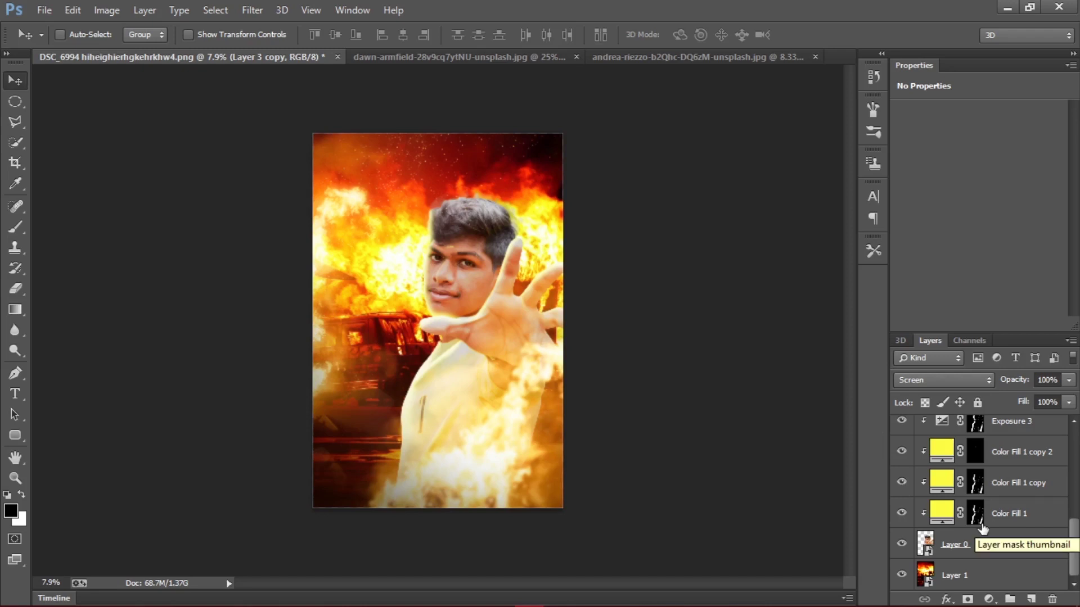
left_click(1017, 482)
left_click_drag(1069, 403, 1027, 423)
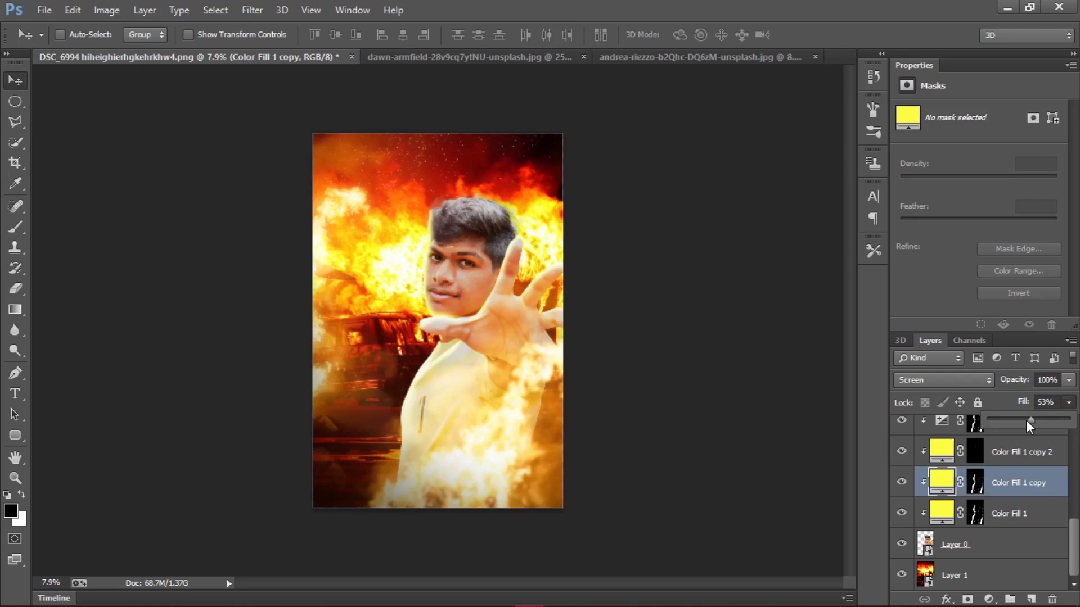
left_click_drag(1025, 425, 1021, 423)
left_click(1047, 511)
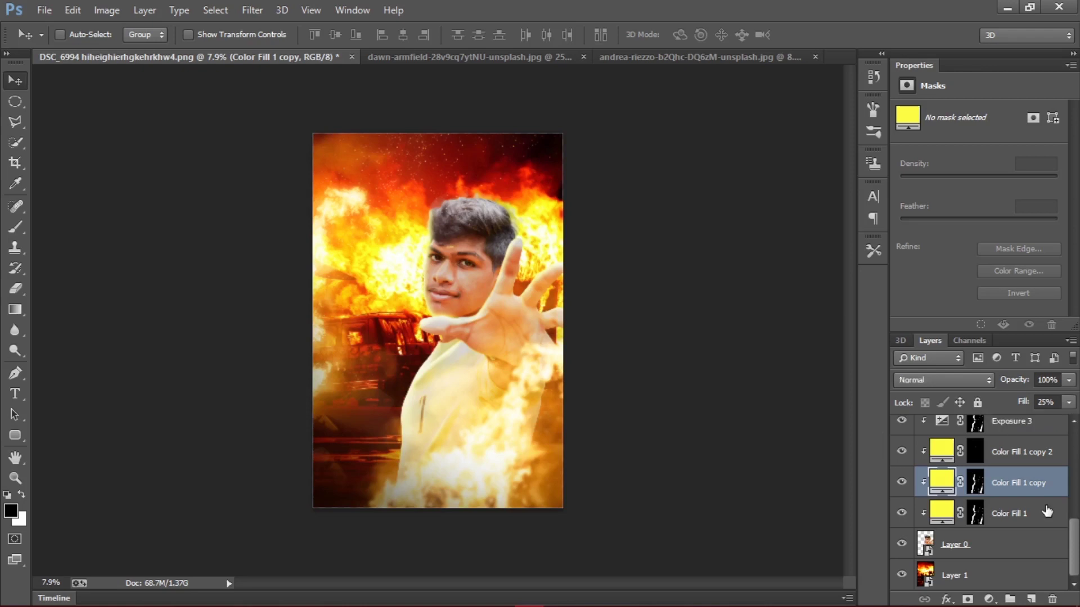
Step: Paint yellow light over the hair on the Color Fill 1 mask with a 39% opacity brush, softening its lower edge with black
left_click(1046, 511)
key("b")
key("x")
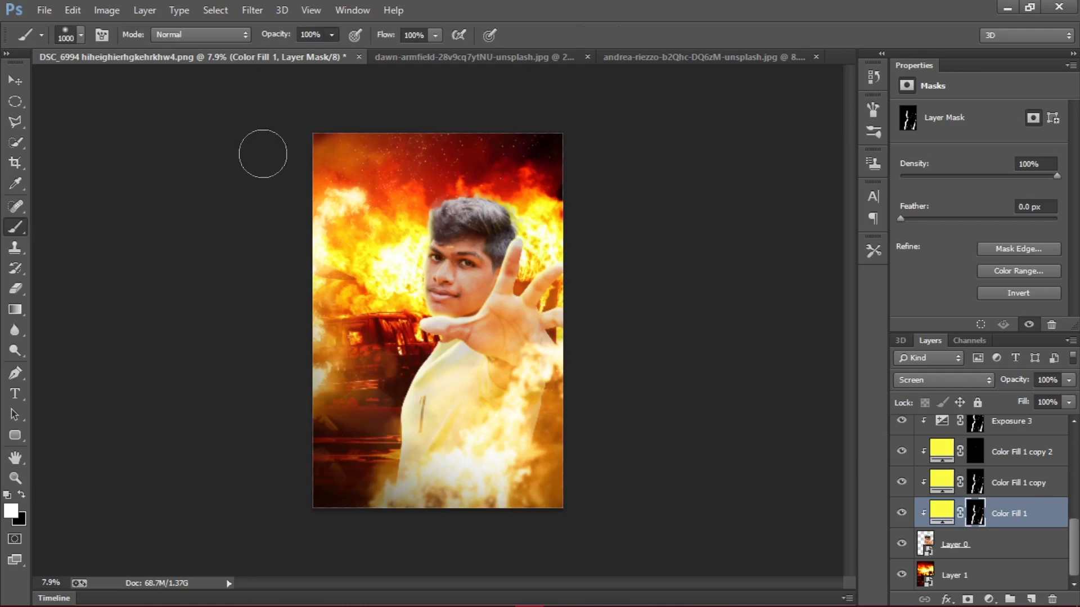
left_click(332, 35)
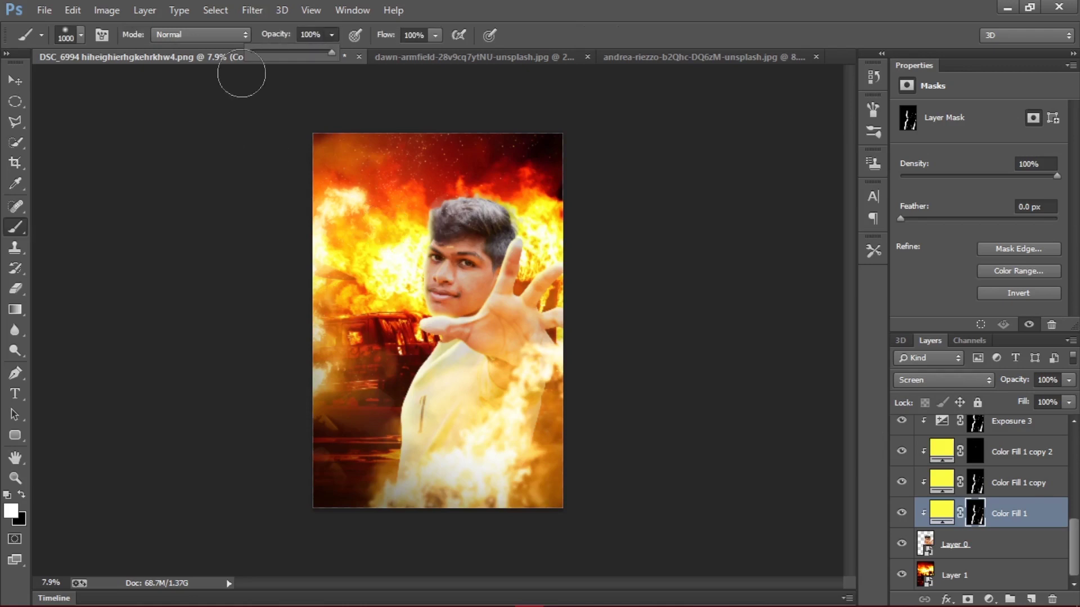
left_click(282, 51)
left_click_drag(431, 196, 522, 196)
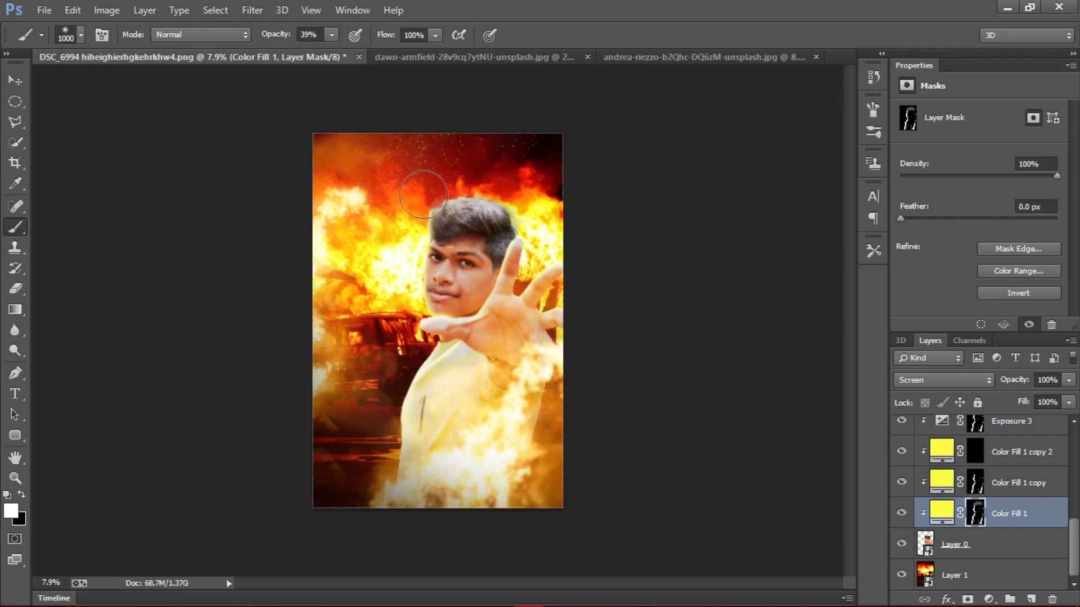
mouse_move(423, 194)
left_mouse_down()
mouse_move(473, 178)
mouse_move(529, 202)
mouse_move(383, 222)
left_mouse_up()
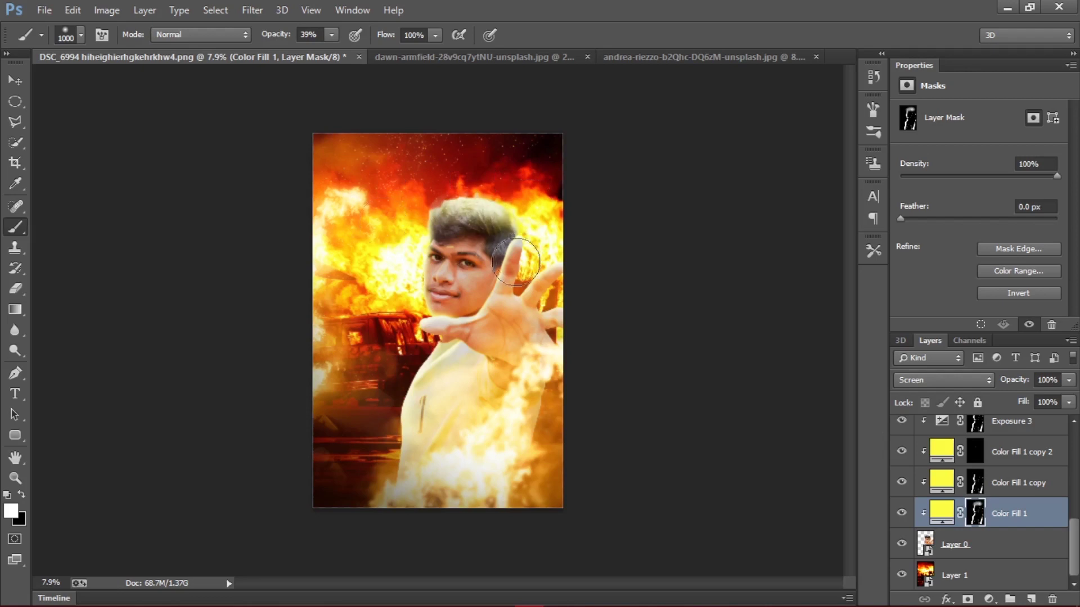
key("x")
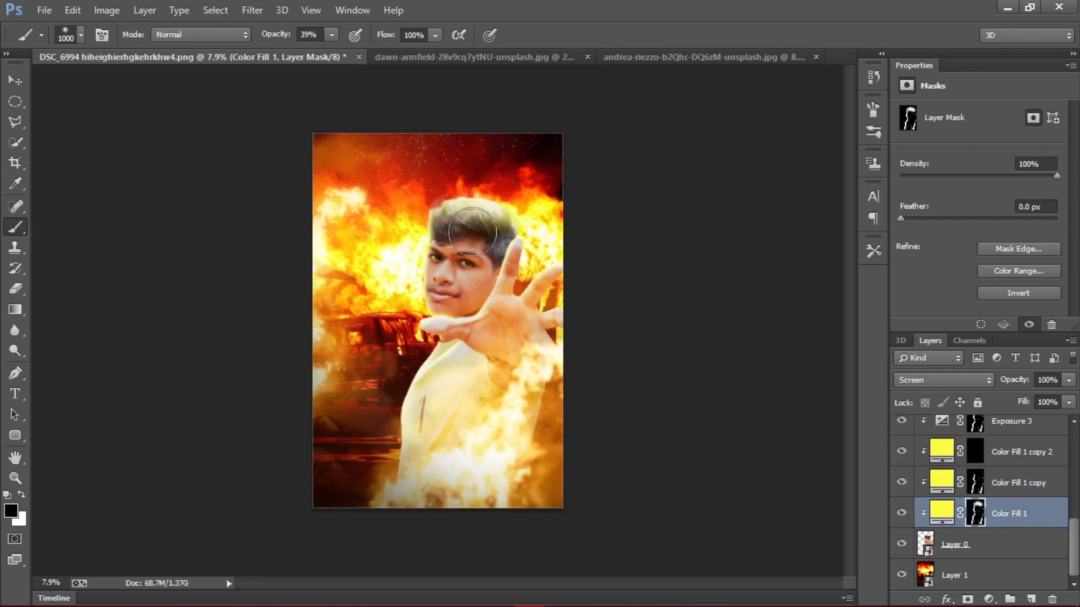
left_click_drag(482, 238, 551, 214)
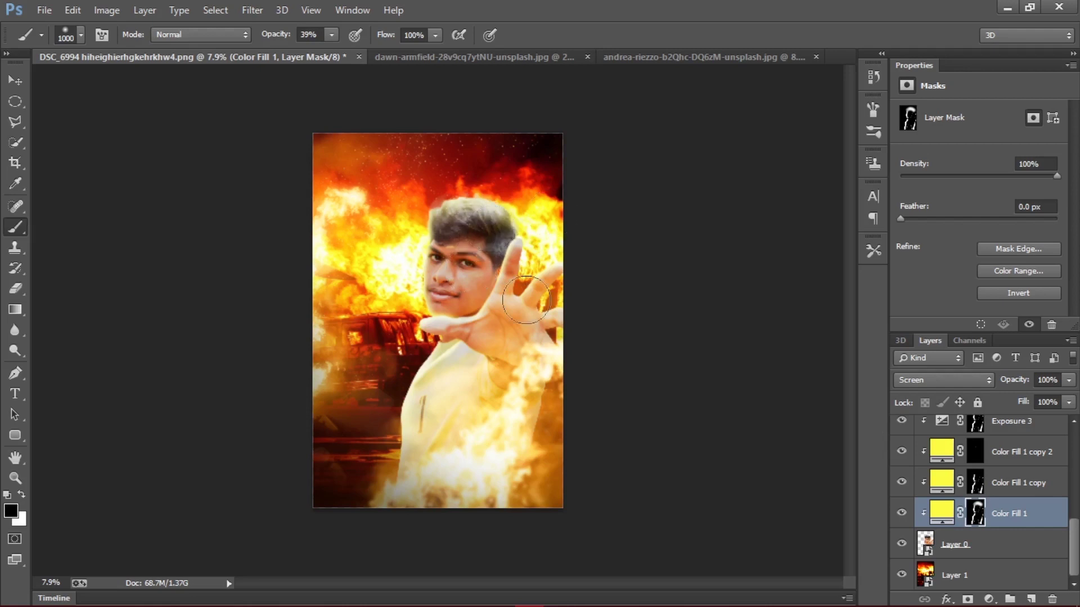
Step: Add an Exposure adjustment of +3.23 clipped directly above Layer 0 and invert its mask to black
scroll(1038, 569, "up", 5)
key("v")
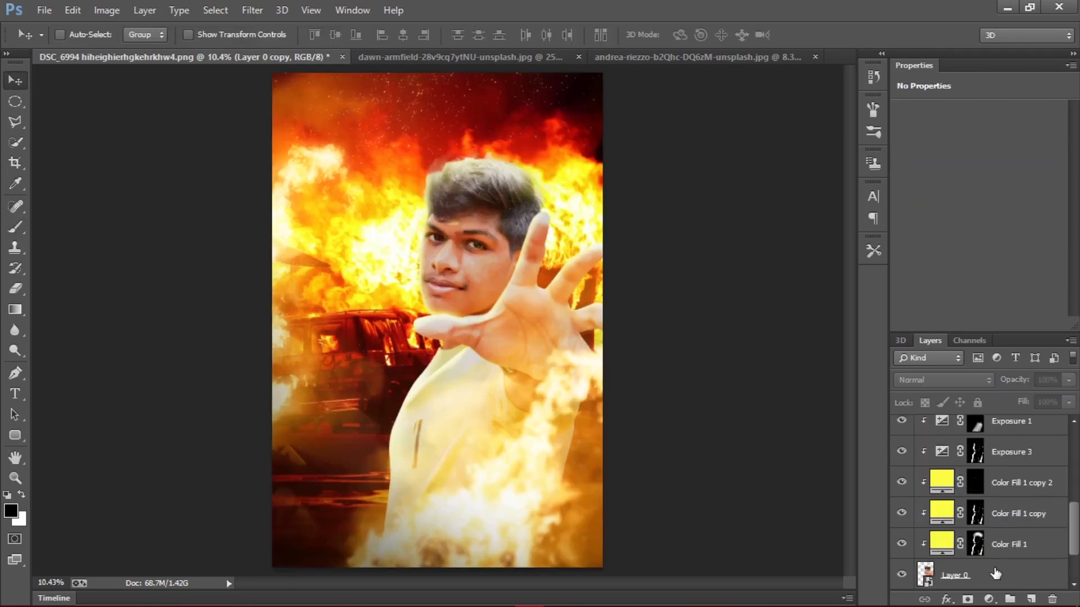
left_click(989, 573)
left_click(988, 599)
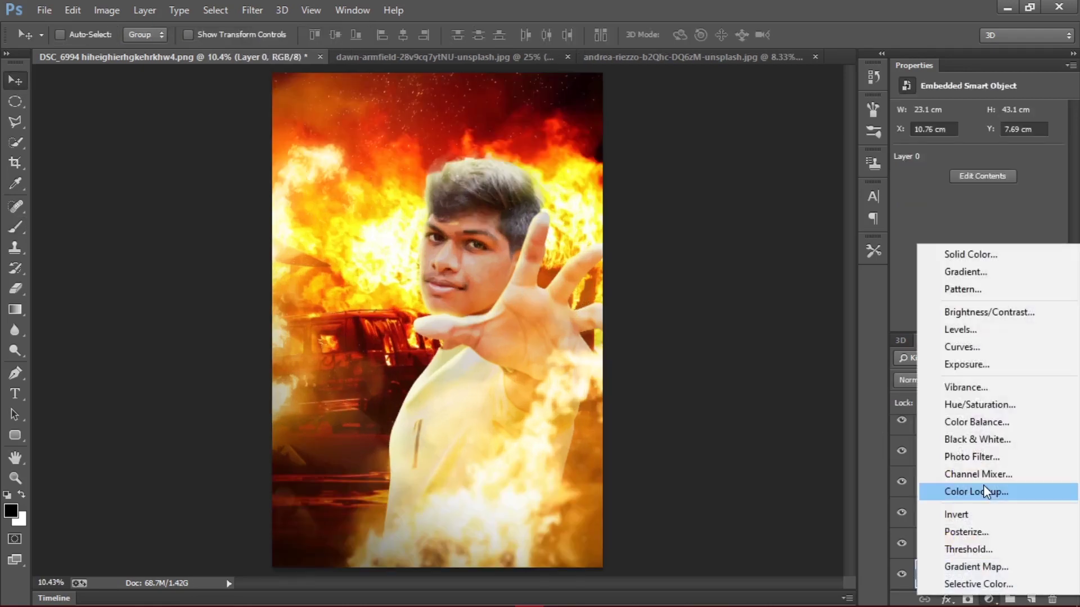
left_click(975, 369)
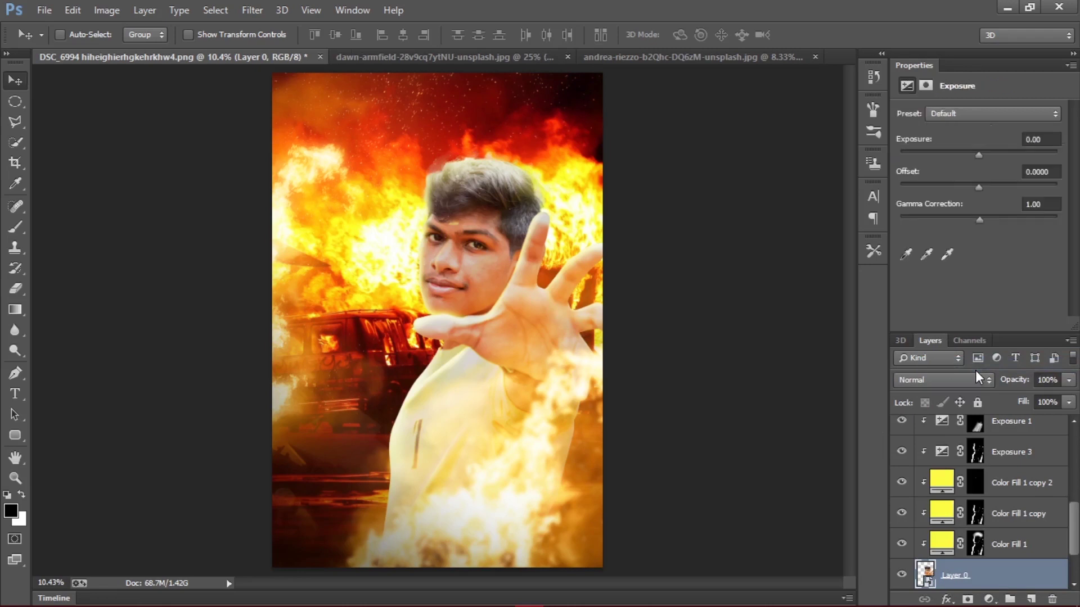
left_click_drag(978, 159, 1017, 160)
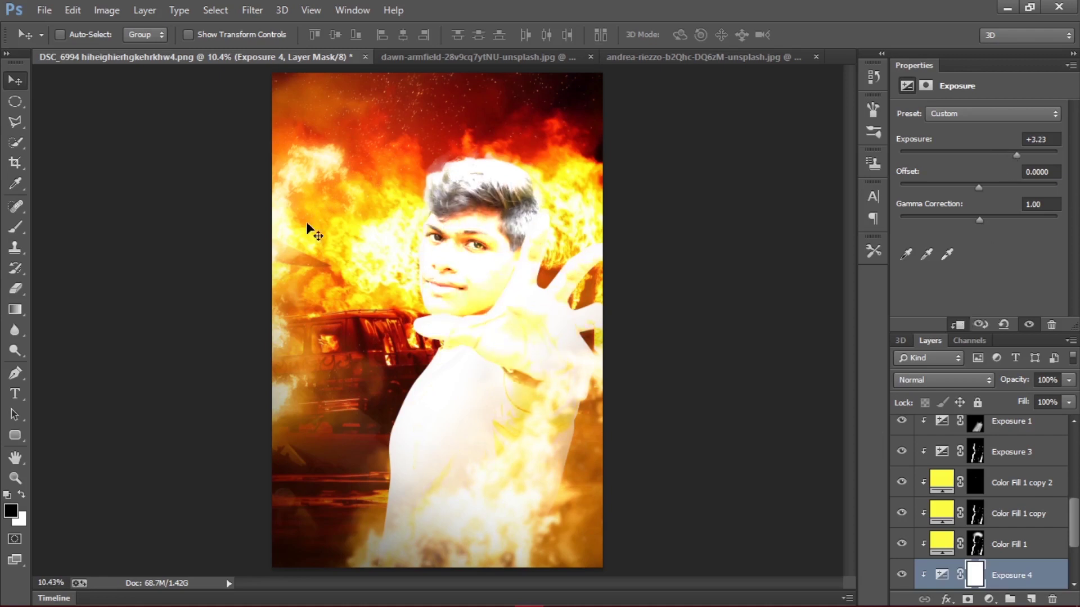
key("ctrl+i")
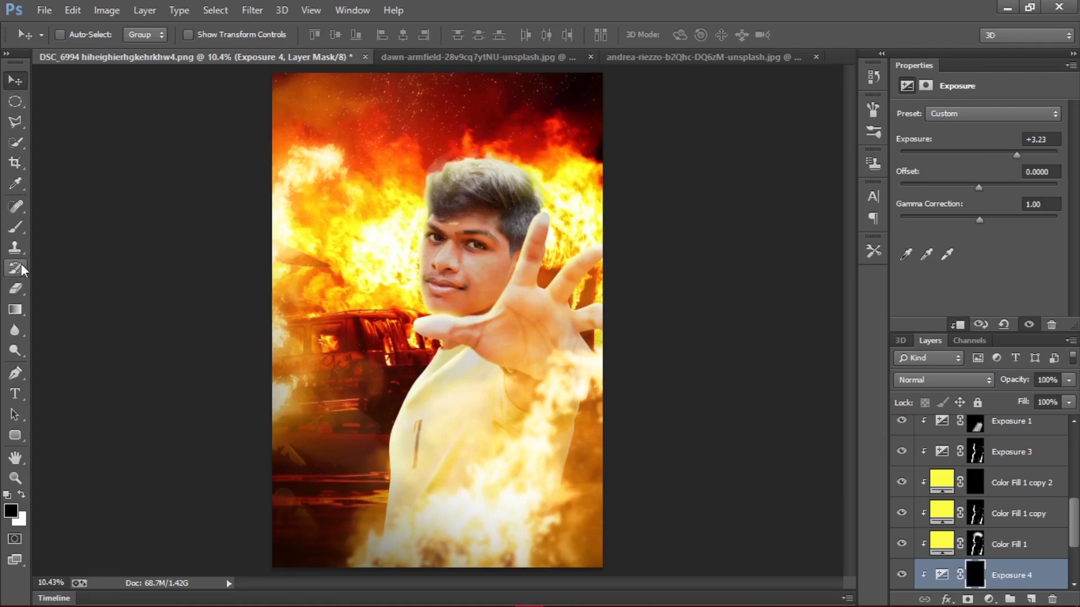
Step: Brighten the irises of both eyes by painting white on the Exposure 4 mask with a 70-size brush at 81% opacity
left_click(16, 228)
scroll(472, 246, "up", 2)
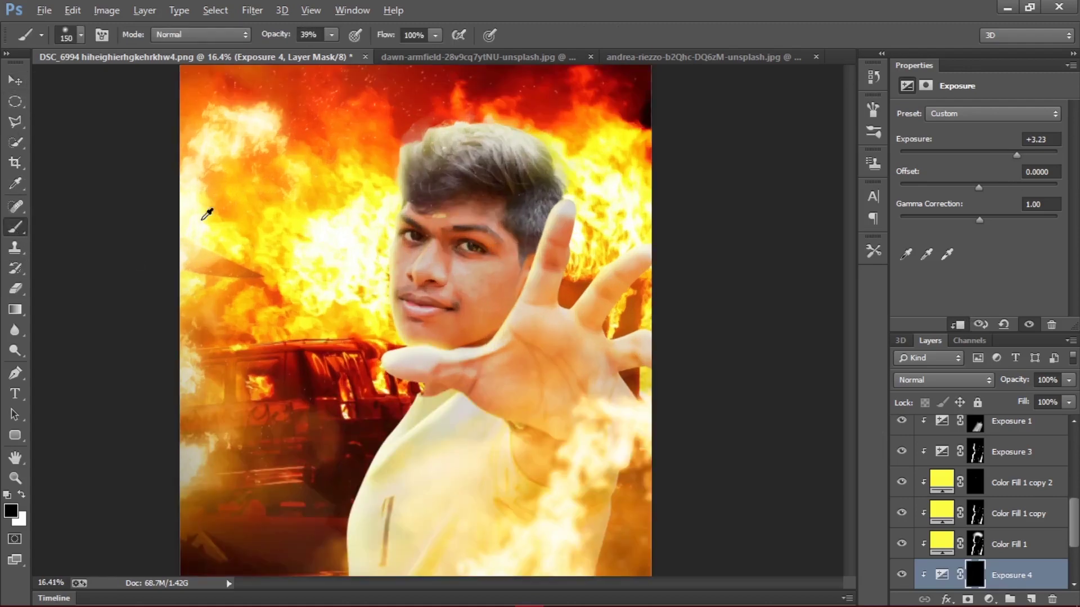
scroll(205, 212, "up", 3)
scroll(456, 334, "up", 1)
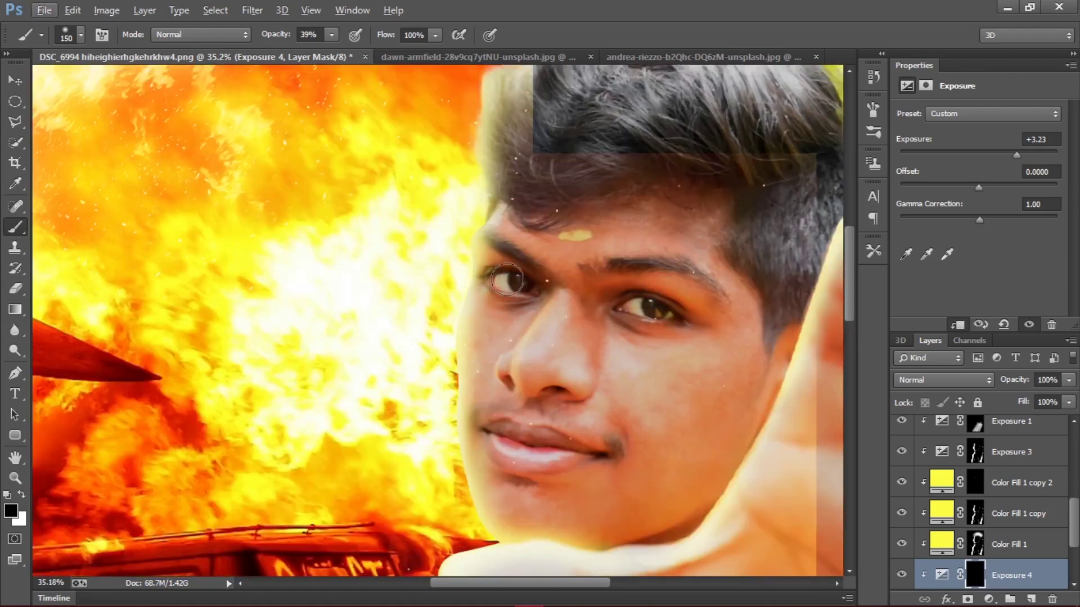
key("bracketleft")
key("bracketleft")
key("bracketleft")
key("bracketleft")
key("bracketleft")
scroll(516, 282, "up", 2)
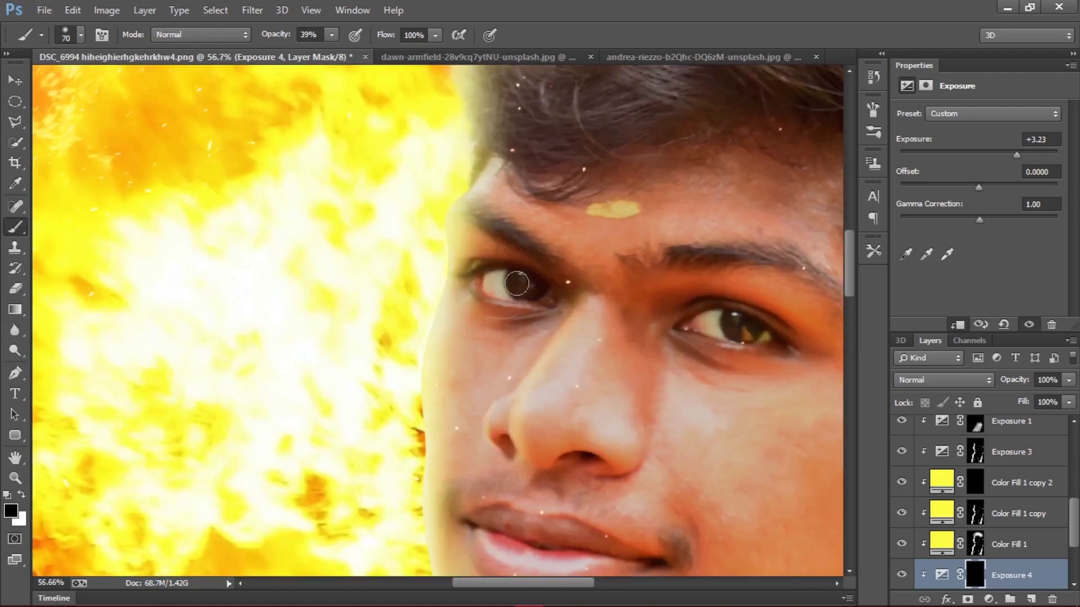
left_click(22, 494)
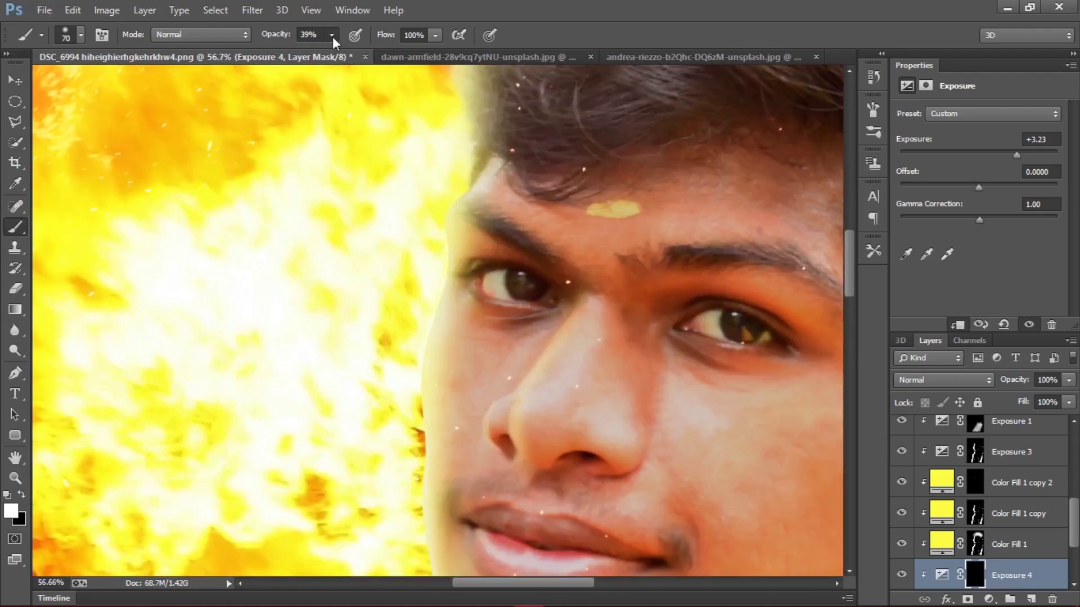
left_click_drag(332, 35, 366, 54)
left_click_drag(530, 289, 523, 280)
mouse_move(731, 320)
left_mouse_down()
mouse_move(755, 336)
mouse_move(746, 299)
left_mouse_up()
key("x")
key("x")
mouse_move(514, 285)
left_mouse_down()
mouse_move(536, 291)
mouse_move(522, 264)
left_mouse_up()
scroll(638, 354, "down", 1)
key("x")
scroll(640, 323, "down", 5)
scroll(645, 337, "down", 3)
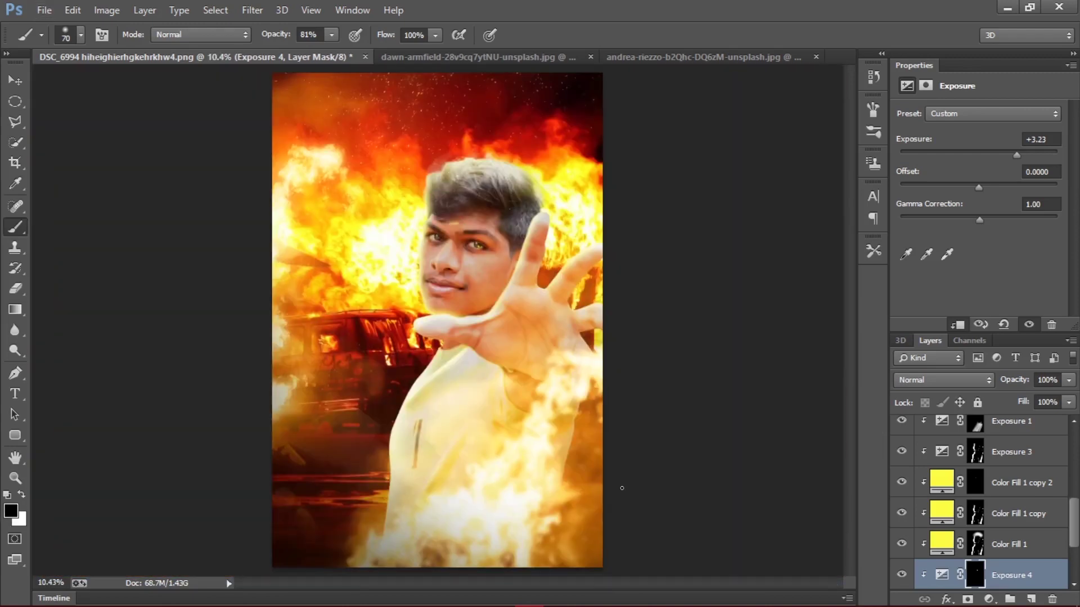
Step: Add another Exposure adjustment of +0.40 clipped to Layer 0 and invert its mask to black
left_click(989, 600)
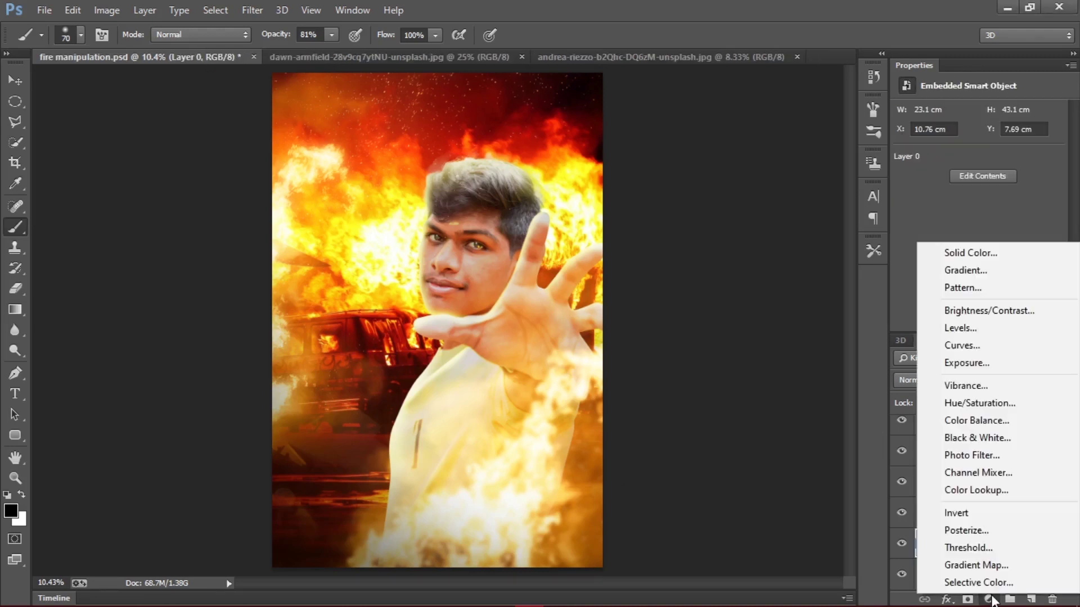
left_click(989, 363)
left_click_drag(979, 154, 983, 155)
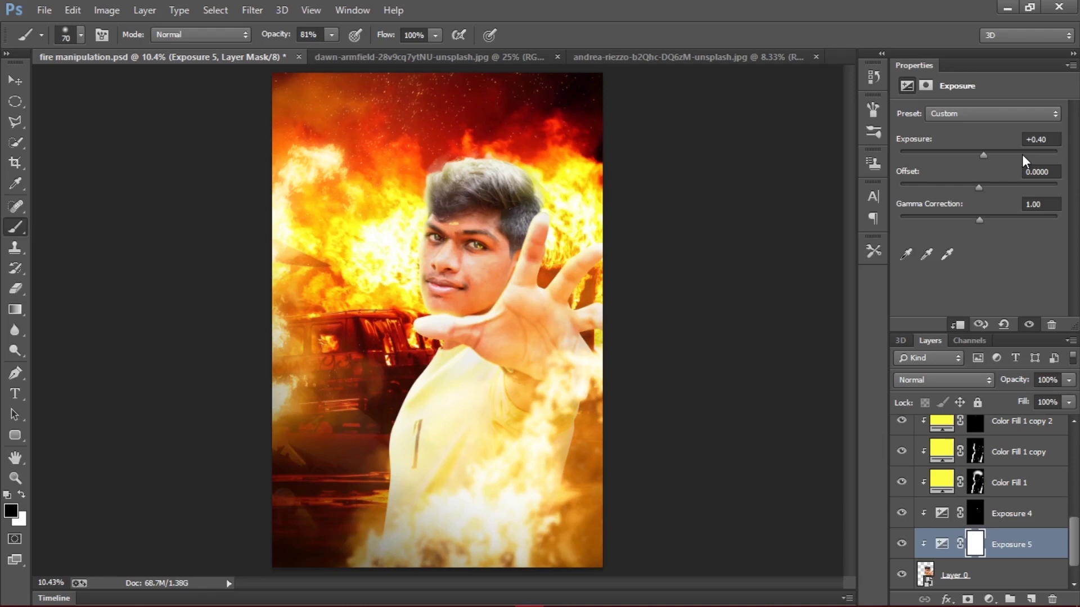
left_click(975, 543)
key("ctrl+i")
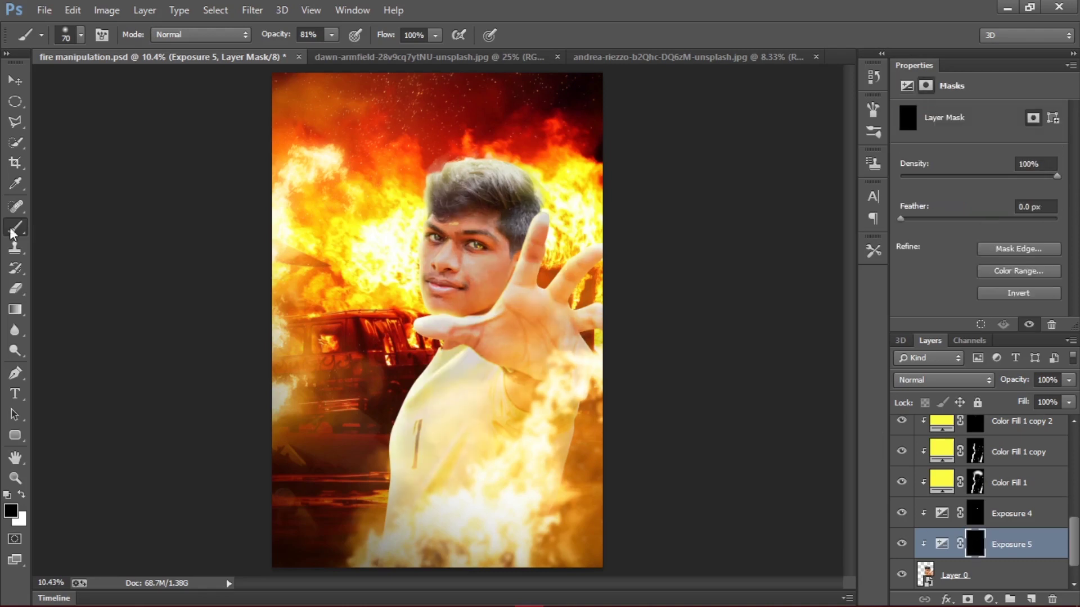
Step: Reveal Exposure 5 over the face and hair with a 1700-size white brush, moving the adjustment above Exposure 2 and comparing its effect
key("x")
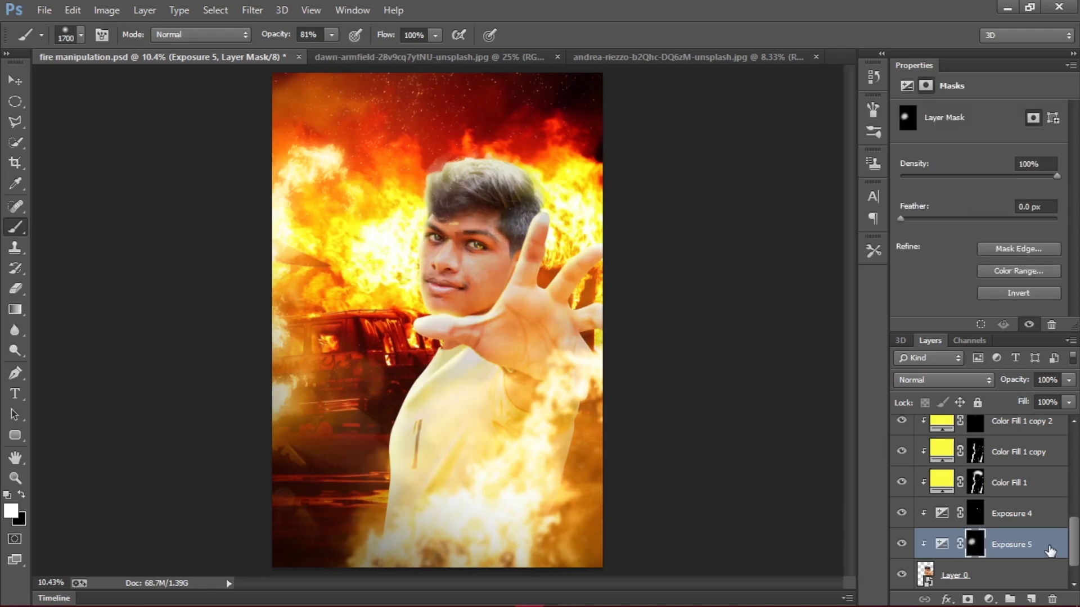
left_click_drag(1046, 545, 1033, 450)
left_click_drag(417, 245, 434, 209)
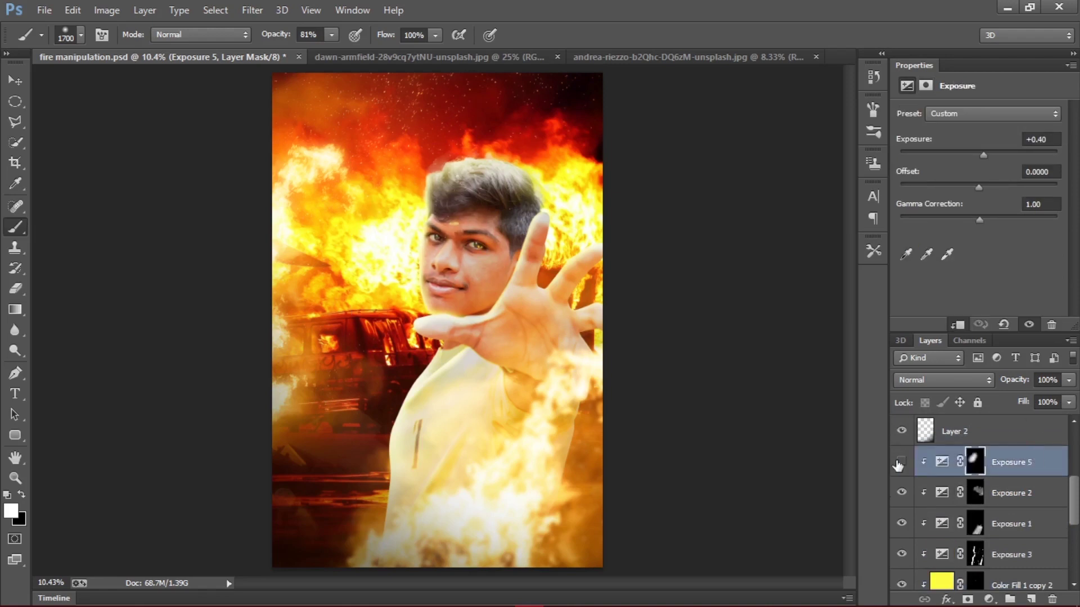
left_click(900, 461)
left_click(901, 461)
left_click(902, 462)
left_click(902, 462)
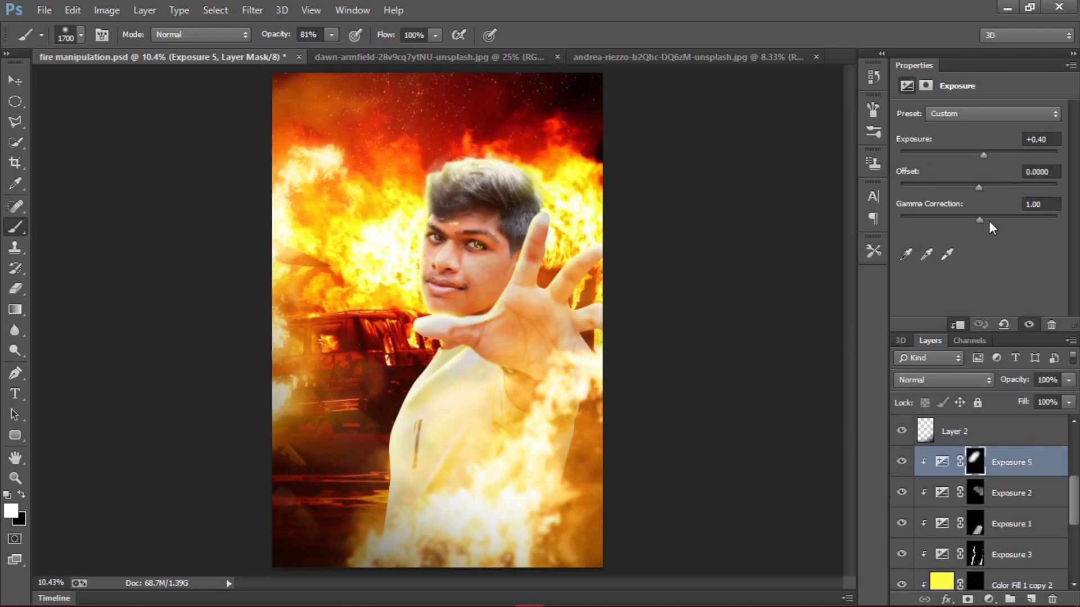
Step: Set the Exposure 5 adjustment to exposure +0.47 and gamma correction 0.94
left_click_drag(983, 155, 989, 156)
left_click_drag(979, 220, 987, 222)
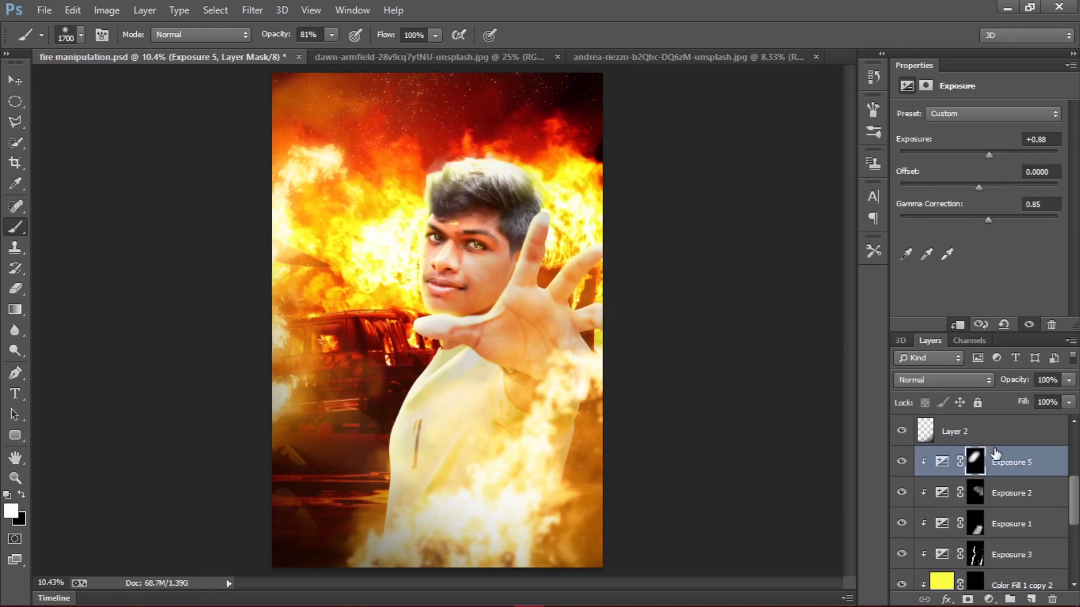
left_click_drag(988, 155, 983, 154)
left_click_drag(988, 220, 983, 221)
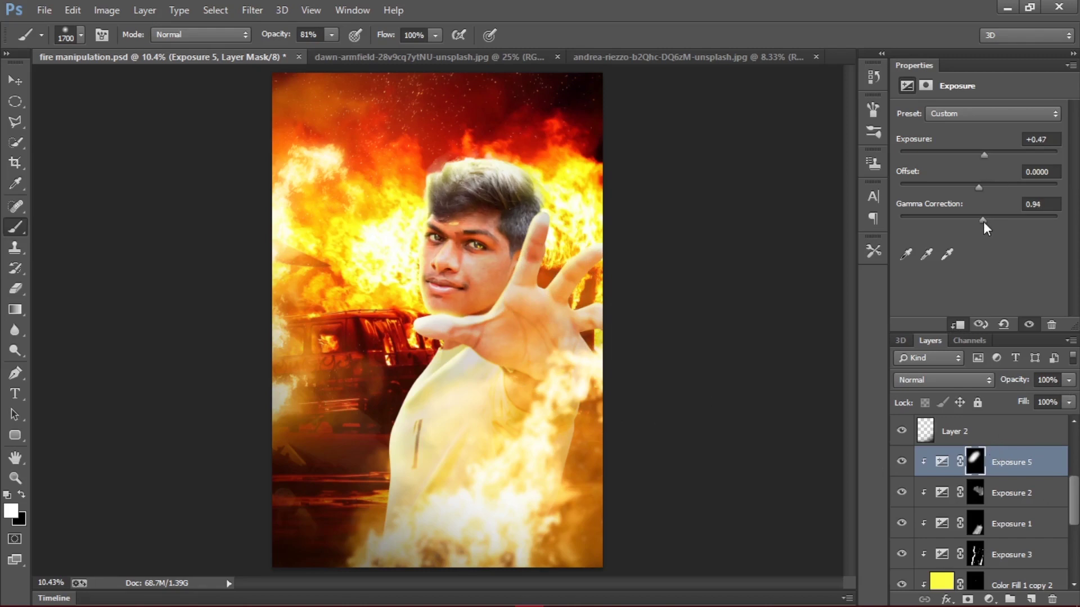
scroll(1004, 522, "down", 1)
scroll(1003, 521, "down", 4)
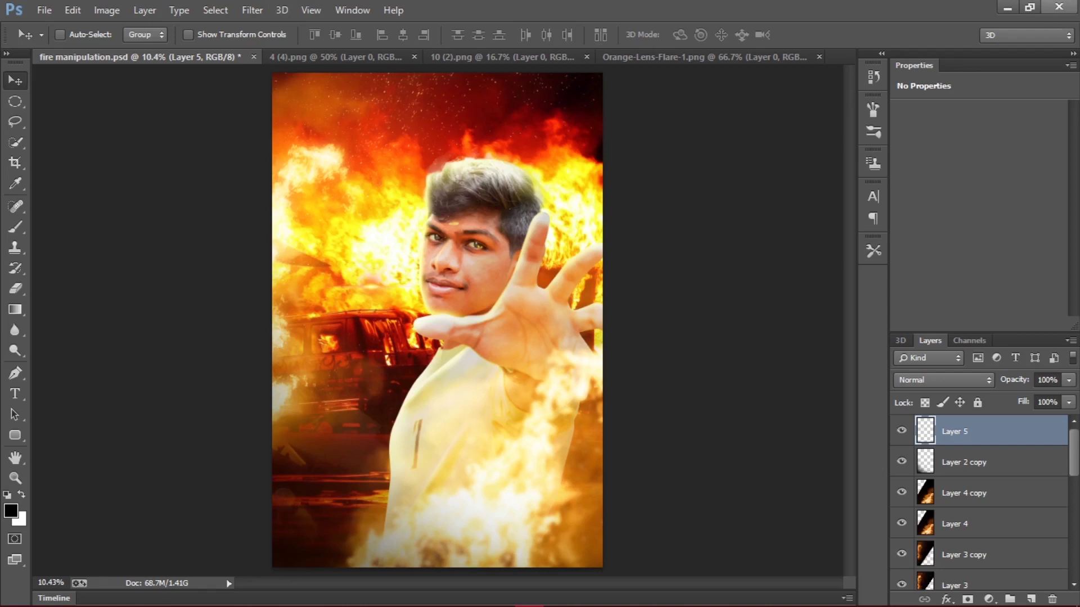
Step: Blend the Layer 5 lens flare in Screen mode, enlarged to about 614% by 576% and rotated 4.69° at the image's left edge
key("ctrl+t")
left_click_drag(430, 322, 535, 383)
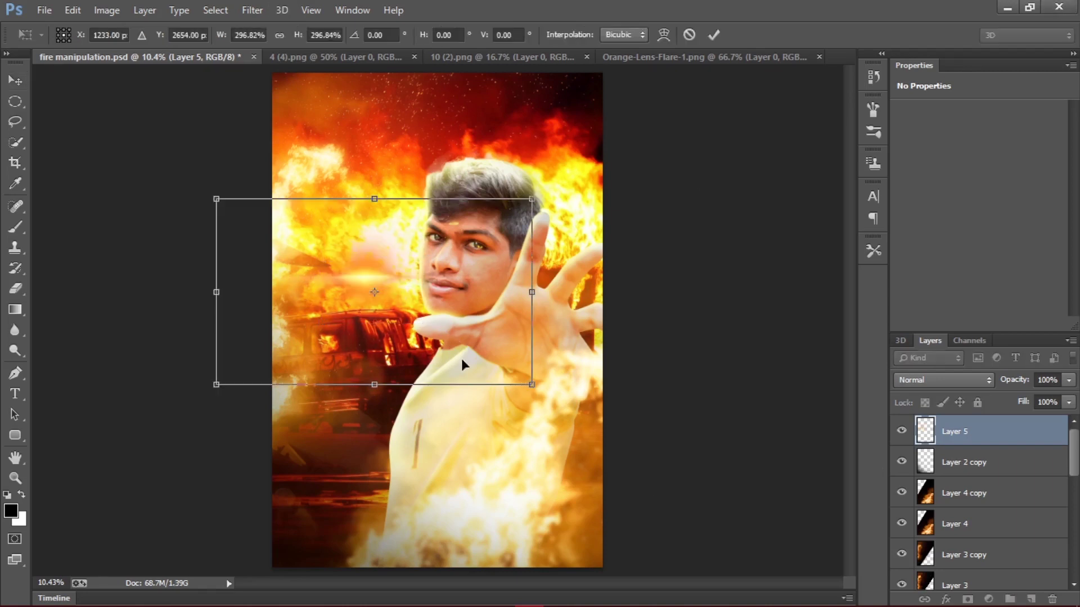
left_click_drag(462, 359, 425, 374)
left_click(942, 379)
left_click(923, 139)
left_click_drag(498, 399, 613, 466)
left_click_drag(562, 441, 615, 497)
left_click_drag(651, 126, 646, 145)
left_click_drag(508, 352, 503, 385)
left_click_drag(270, 531, 273, 508)
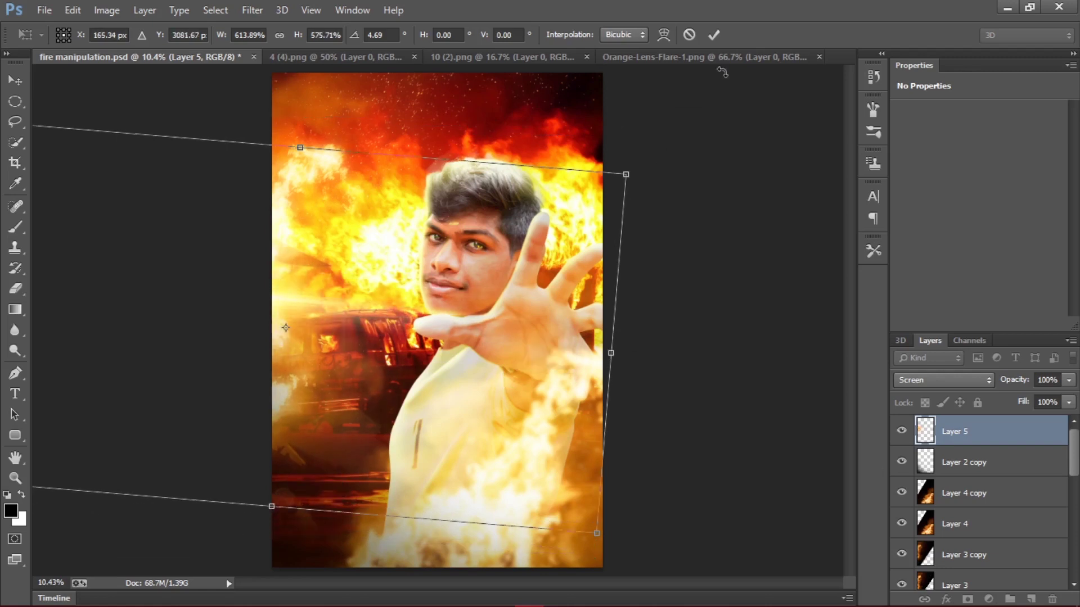
left_click(715, 36)
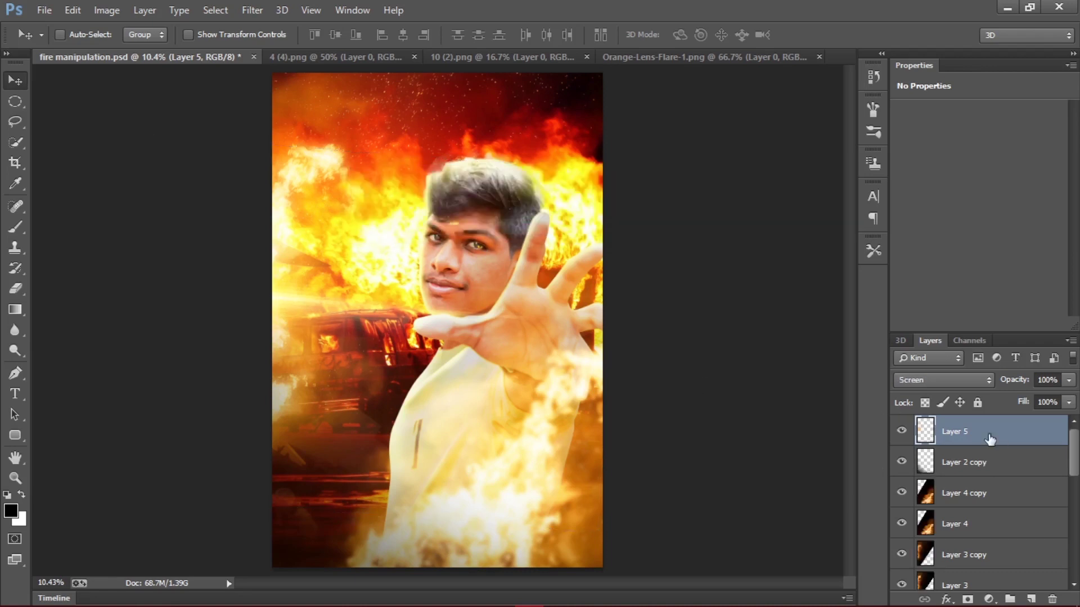
key("e")
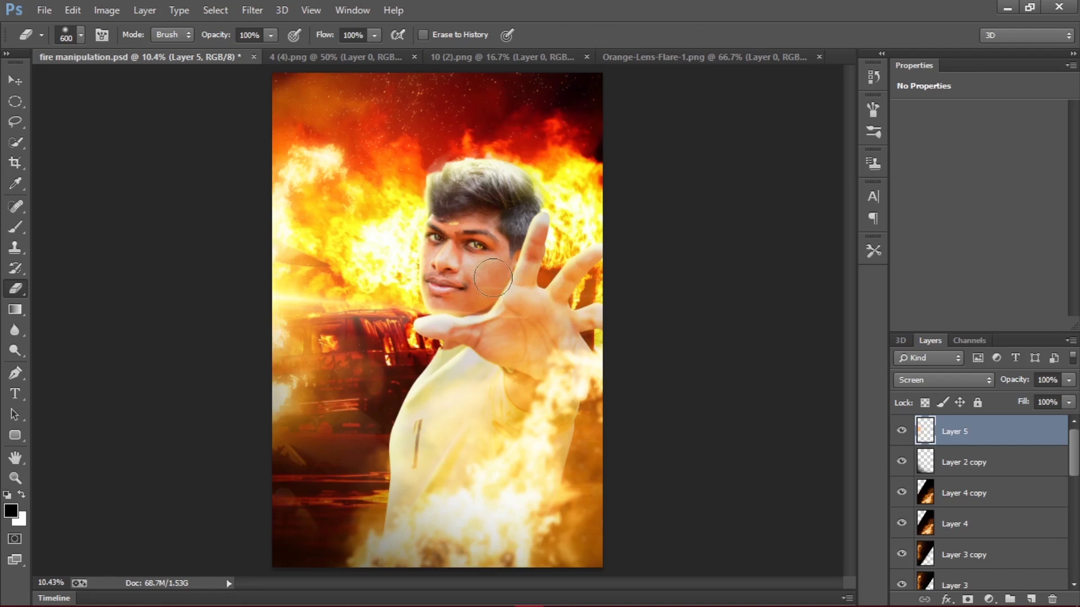
key("v")
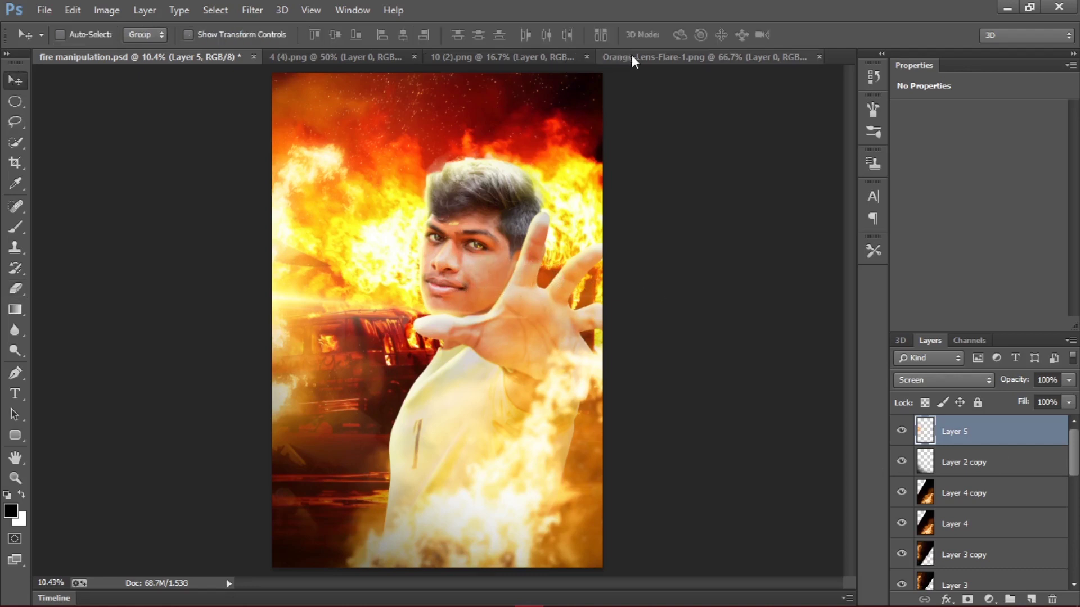
Step: Bring the white glow from 10 (2).png into the composition and place it directly below Layer 0
left_click(819, 57)
left_click_drag(575, 52, 578, 107)
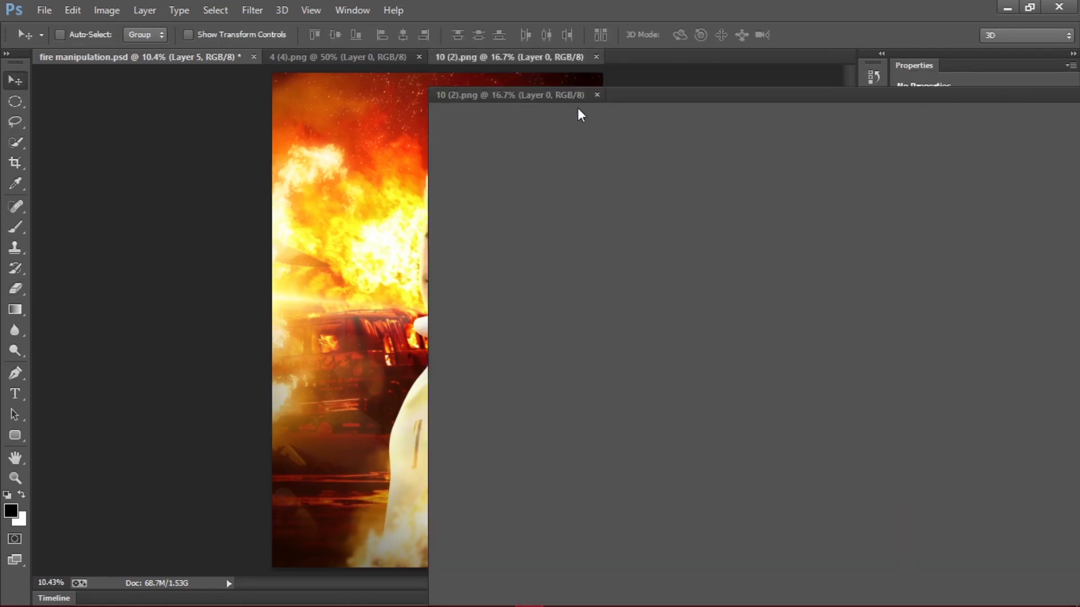
left_click_drag(578, 219, 579, 221)
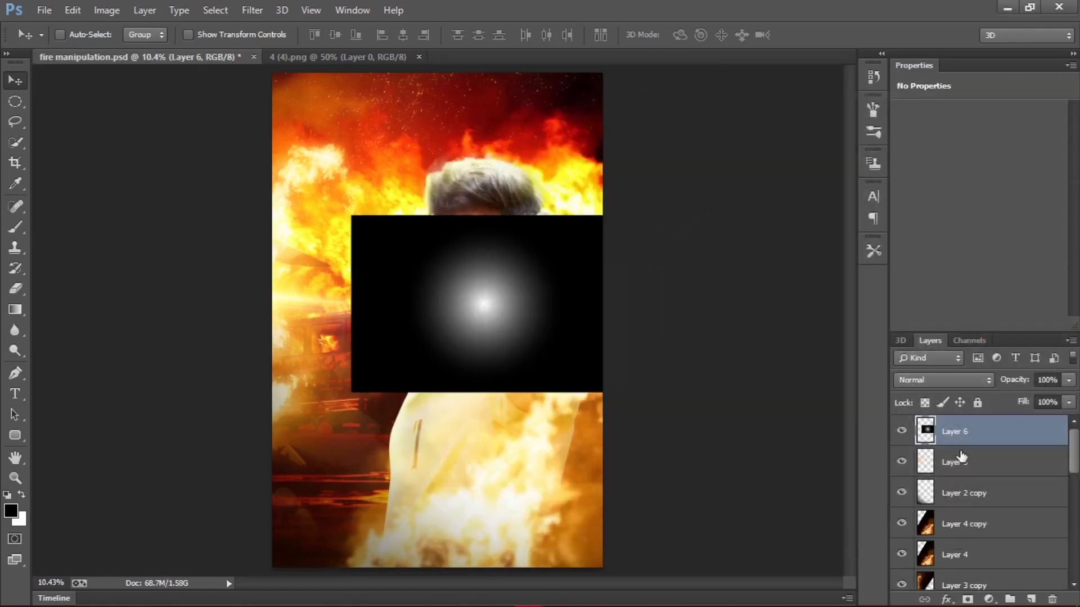
left_click_drag(963, 456, 978, 531)
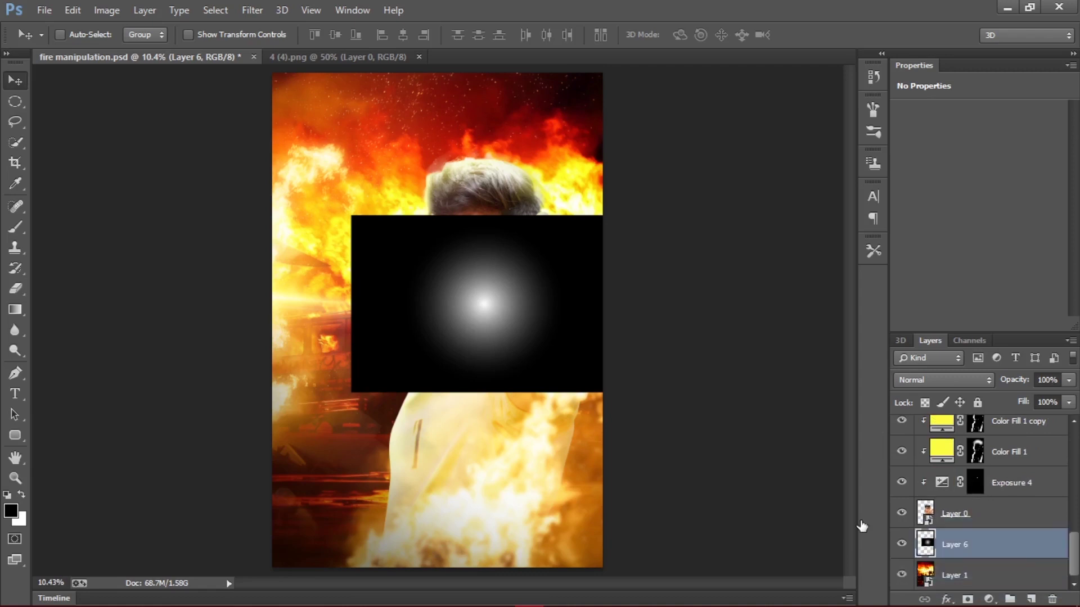
Step: Blend the Layer 6 white glow in Screen mode and enlarge it to about 171.6% behind the portrait
left_click(943, 381)
left_click(954, 138)
key("ctrl+t")
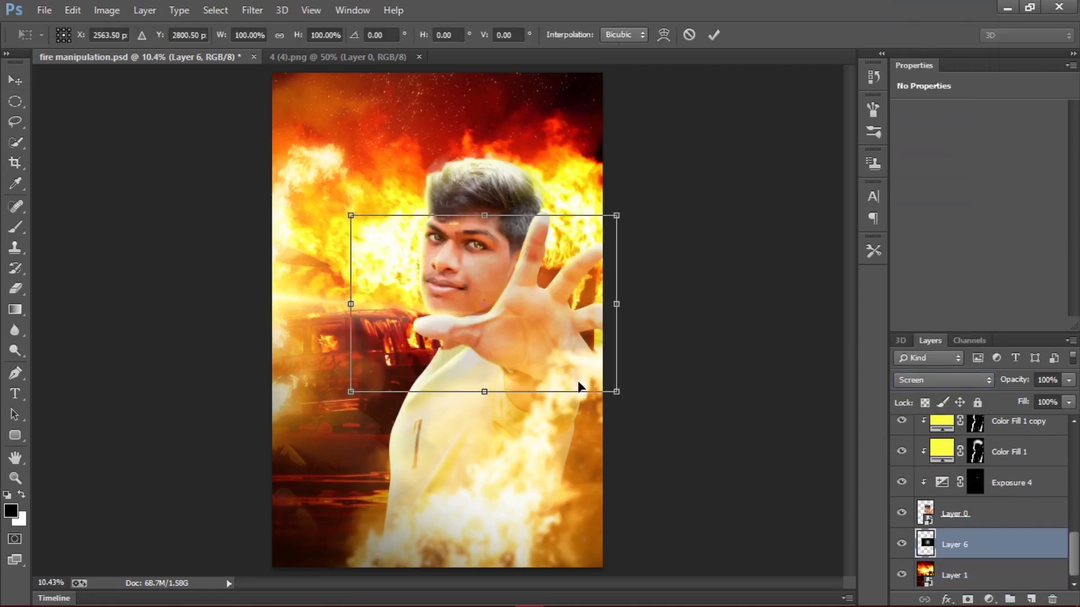
left_click_drag(743, 502, 714, 453)
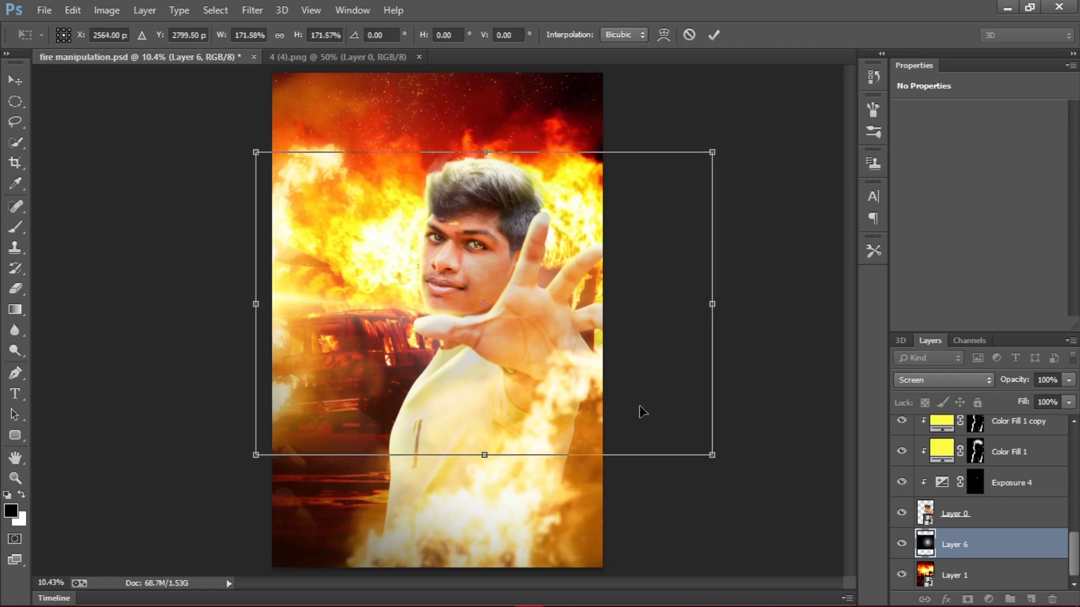
left_click_drag(641, 412, 636, 392)
left_click(714, 35)
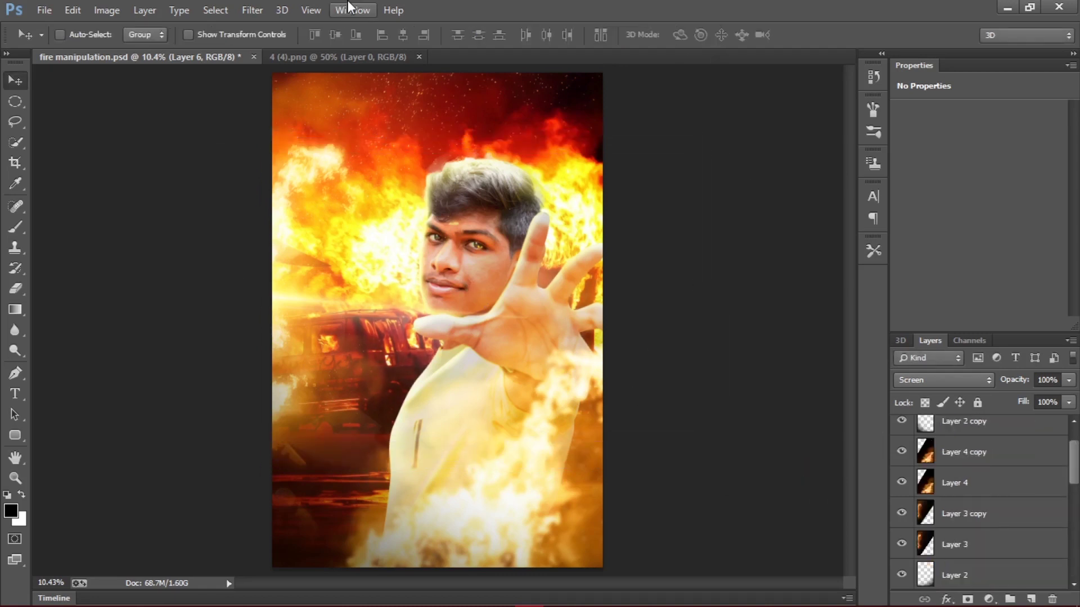
Step: Add a layer mask to Layer 0 and erase a small area around the head with a 200-size eraser
scroll(973, 456, "down", 6)
left_click(973, 512)
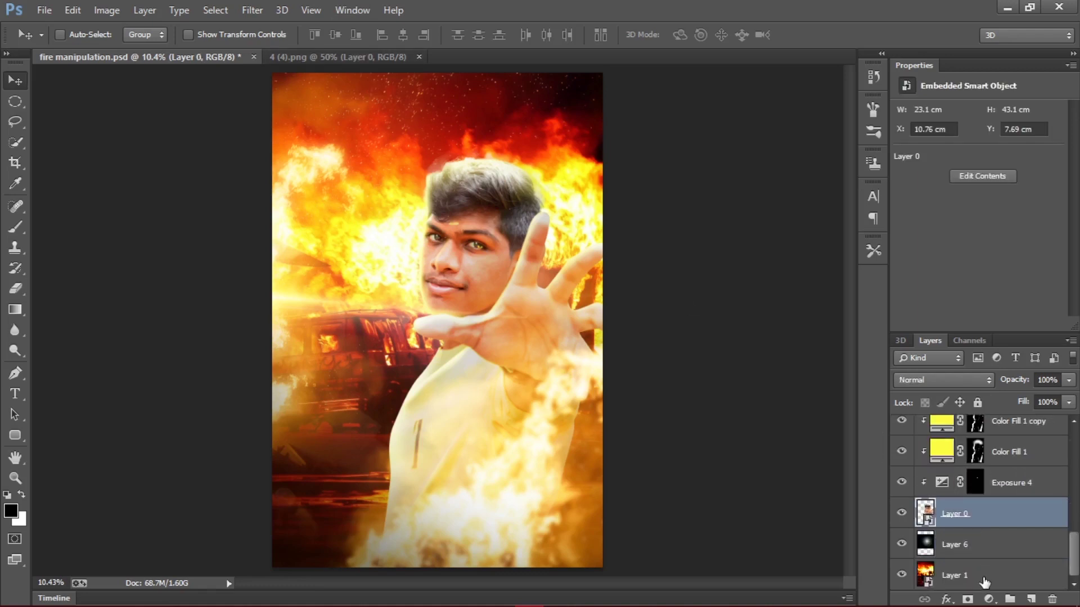
left_click(989, 599)
key("Escape")
left_click(967, 599)
key("e")
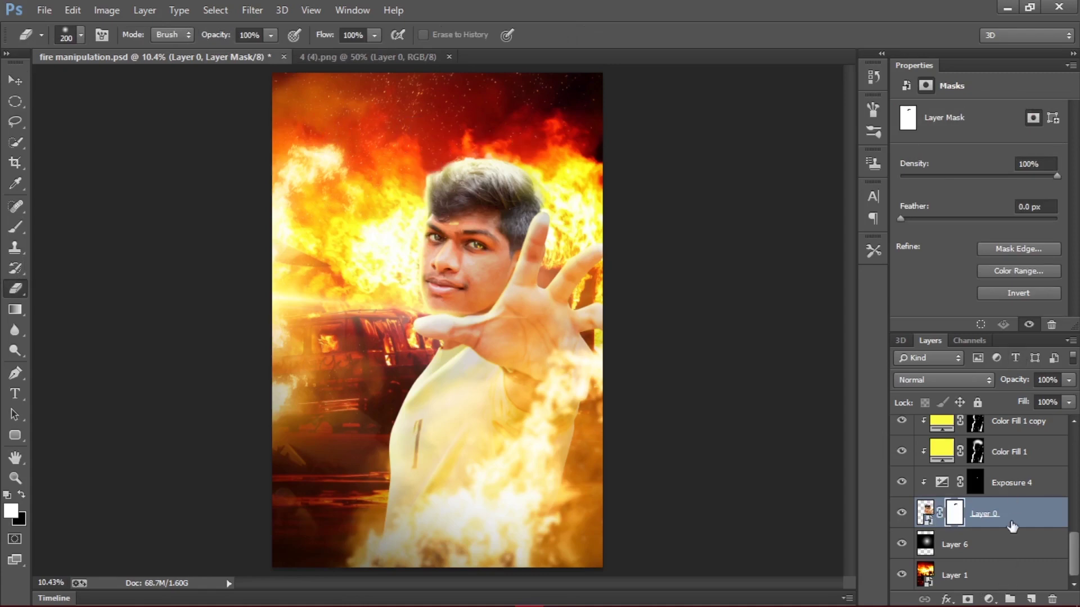
Step: Bring the haze from 4 (4).png into the composition, close its source file, and place the layer directly above Layer 1
left_click(15, 80)
left_click_drag(393, 57, 398, 80)
left_click_drag(534, 346, 279, 331)
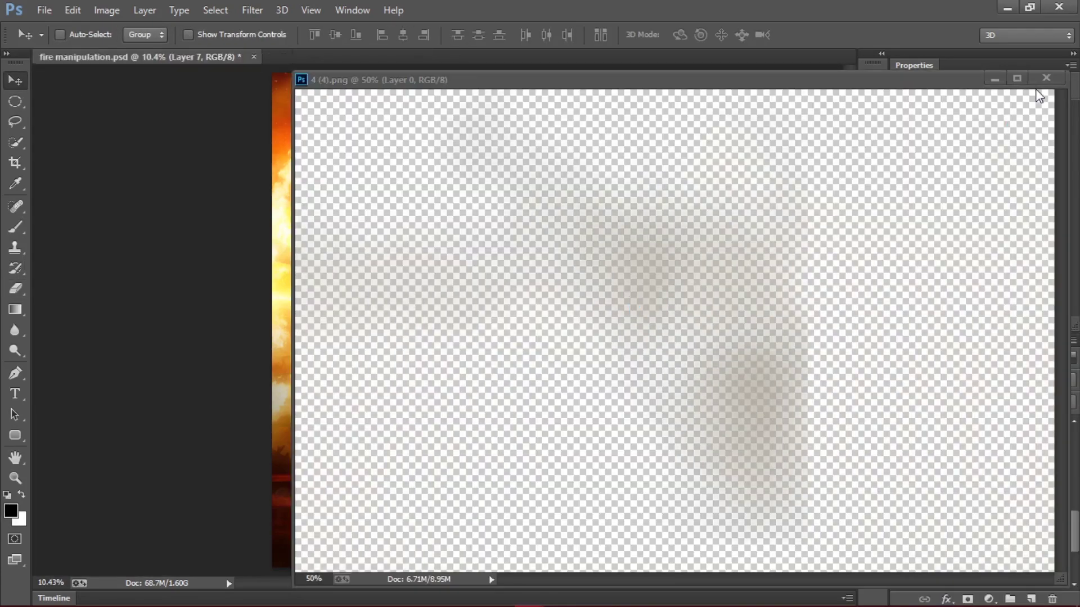
left_click(1046, 79)
scroll(1008, 478, "down", 1)
left_click_drag(1010, 483, 1019, 554)
Step: Stretch the Layer 7 haze to about 252% by 169% across the lower half of the image and blend it in Screen mode
key("ctrl+t")
left_click_drag(485, 456, 486, 457)
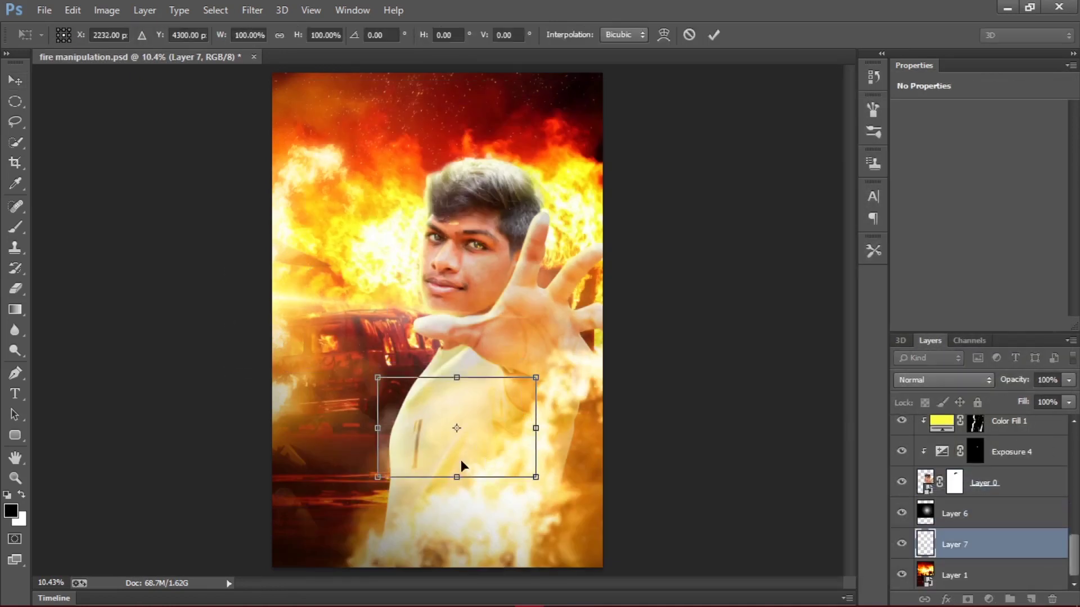
left_click_drag(379, 477, 137, 547)
left_click_drag(461, 443, 555, 424)
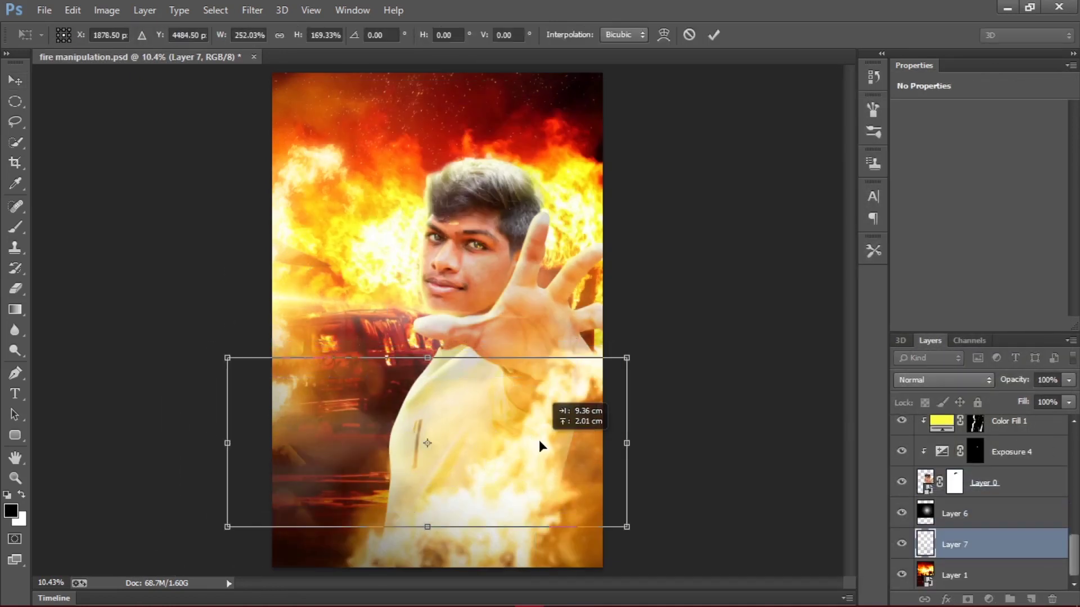
left_click(943, 380)
left_click(975, 138)
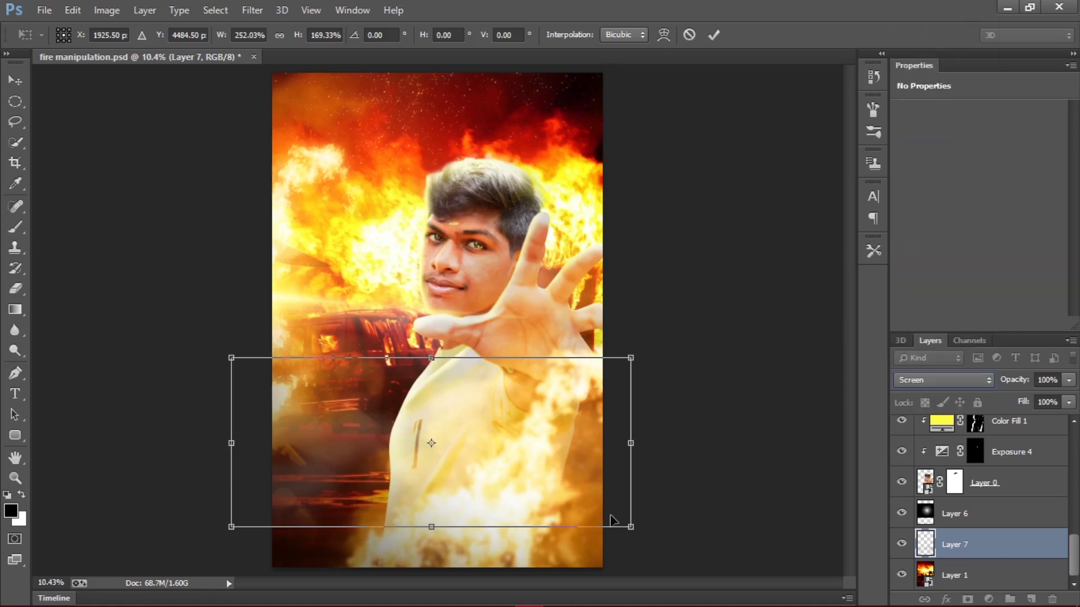
left_click_drag(590, 510, 592, 532)
left_click(713, 35)
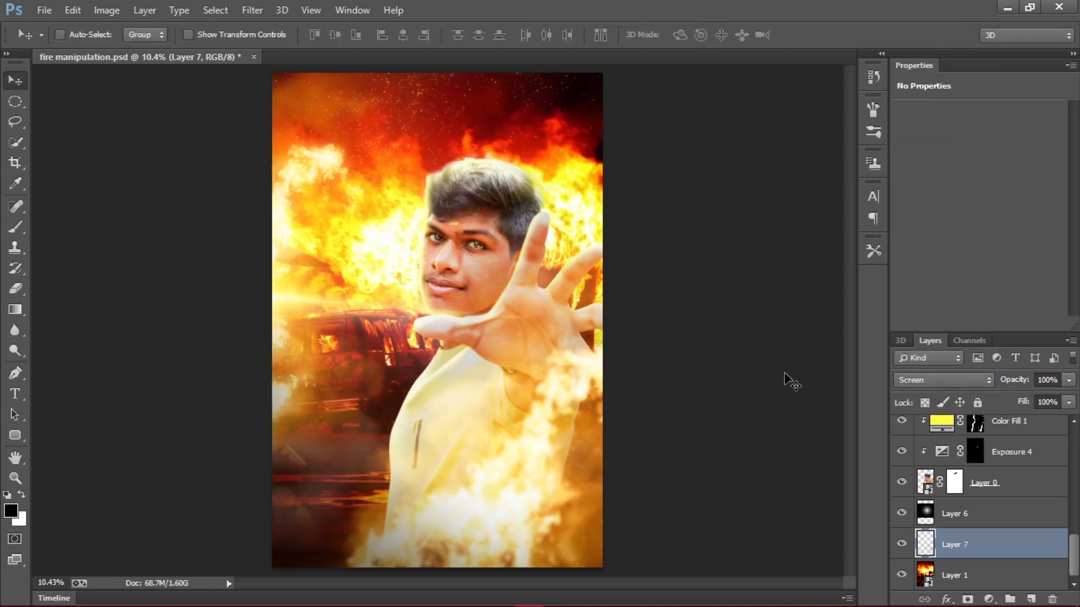
Step: Compare the Layer 7 haze on and off and lower its opacity to 65%
left_click(901, 547)
left_click(976, 381)
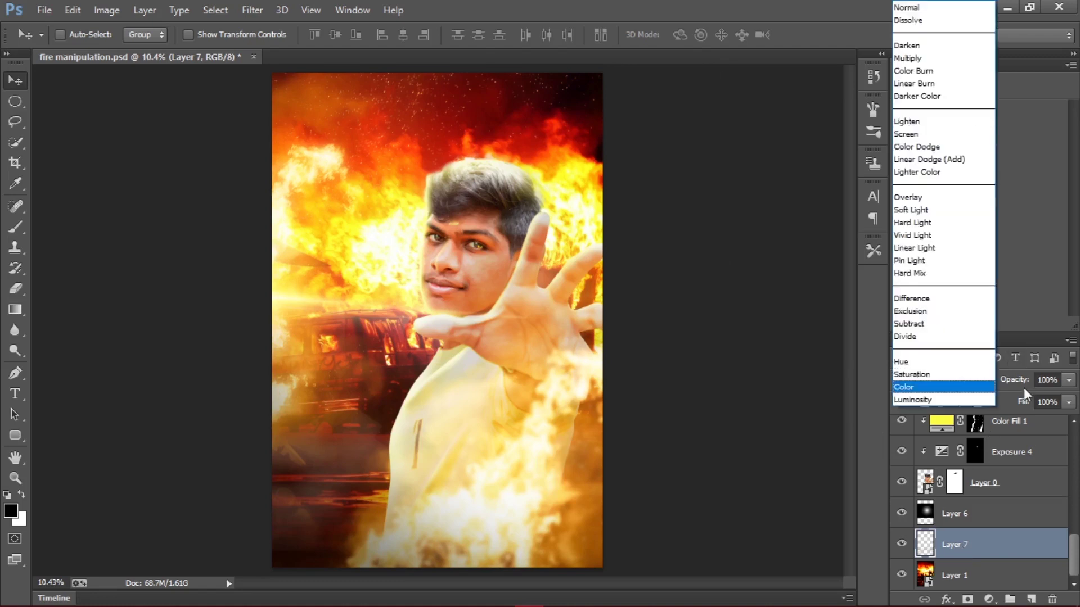
left_click(1069, 381)
left_click(1017, 542)
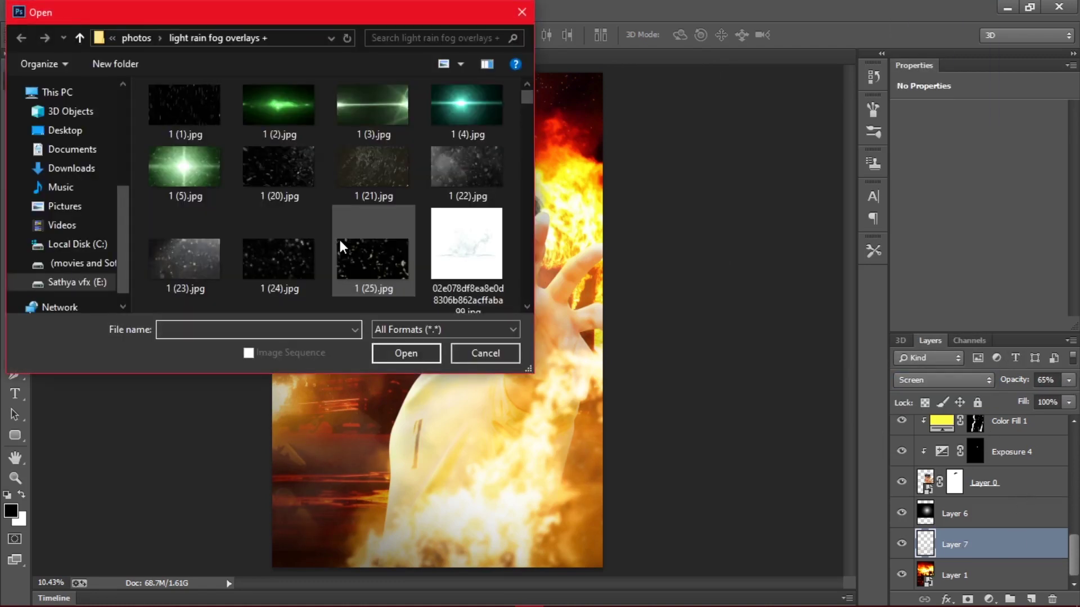
Step: Open light_texture_03_by_xnienke.jpg and W3ToCEX_d.png from the light rain fog overlays + folder
scroll(340, 240, "down", 6)
scroll(340, 239, "down", 8)
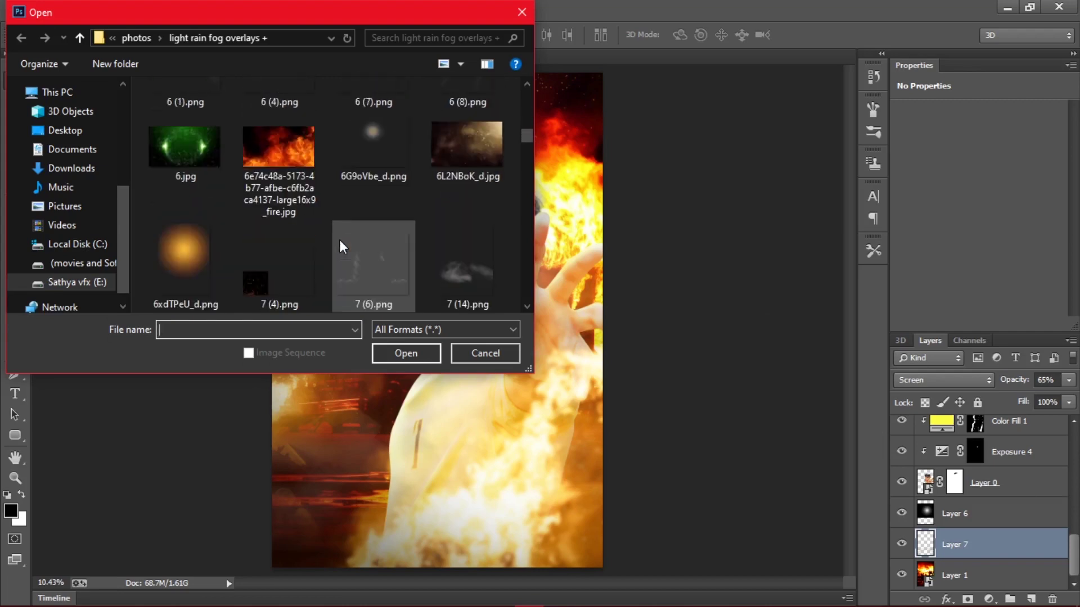
scroll(340, 240, "down", 10)
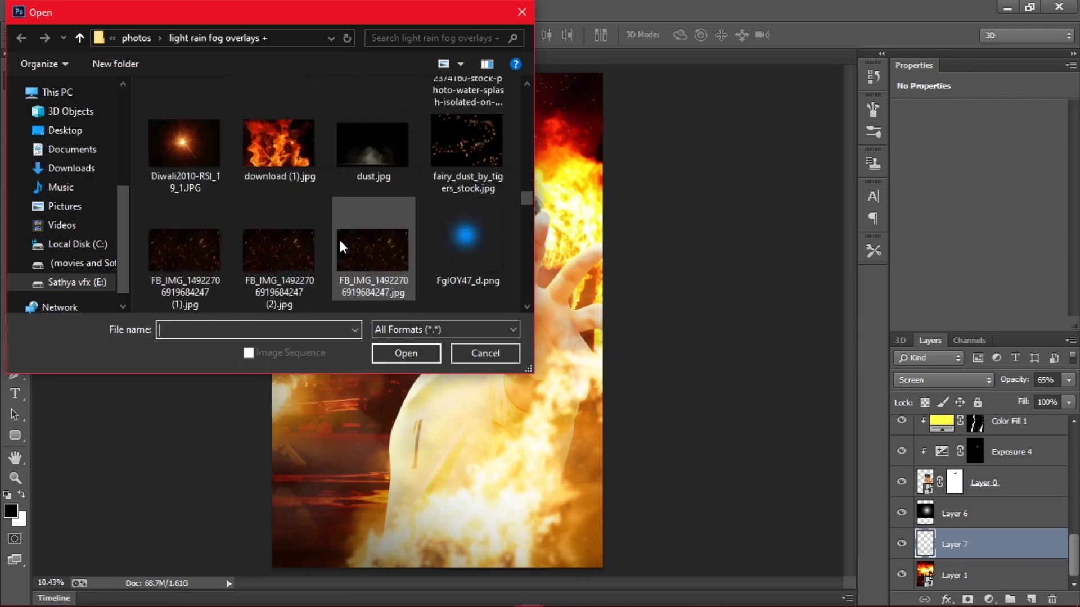
scroll(339, 242, "down", 1)
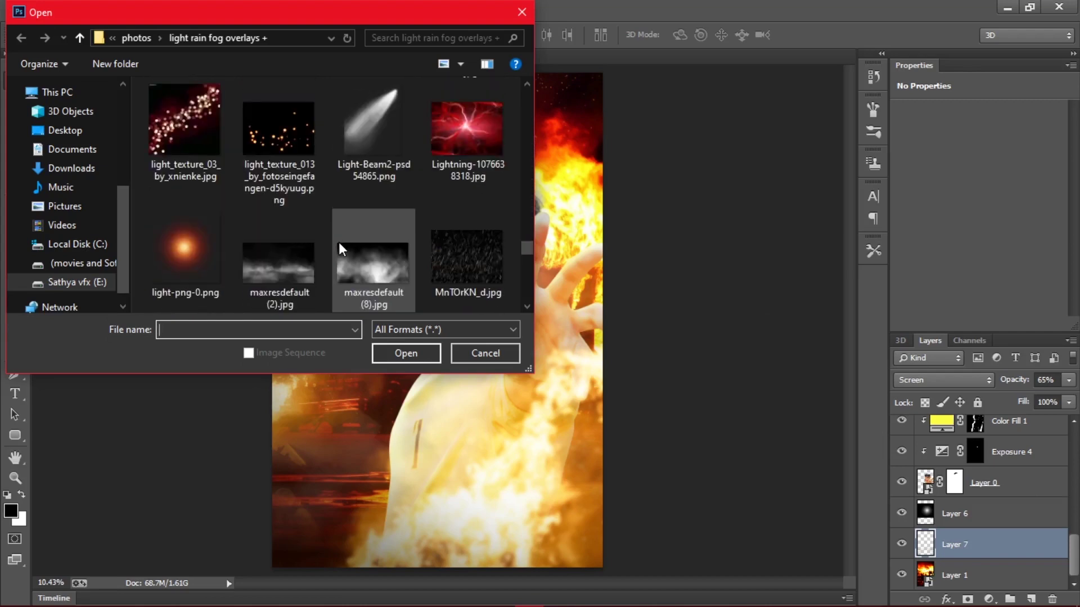
left_click(188, 132)
scroll(357, 265, "down", 8)
scroll(359, 265, "down", 2)
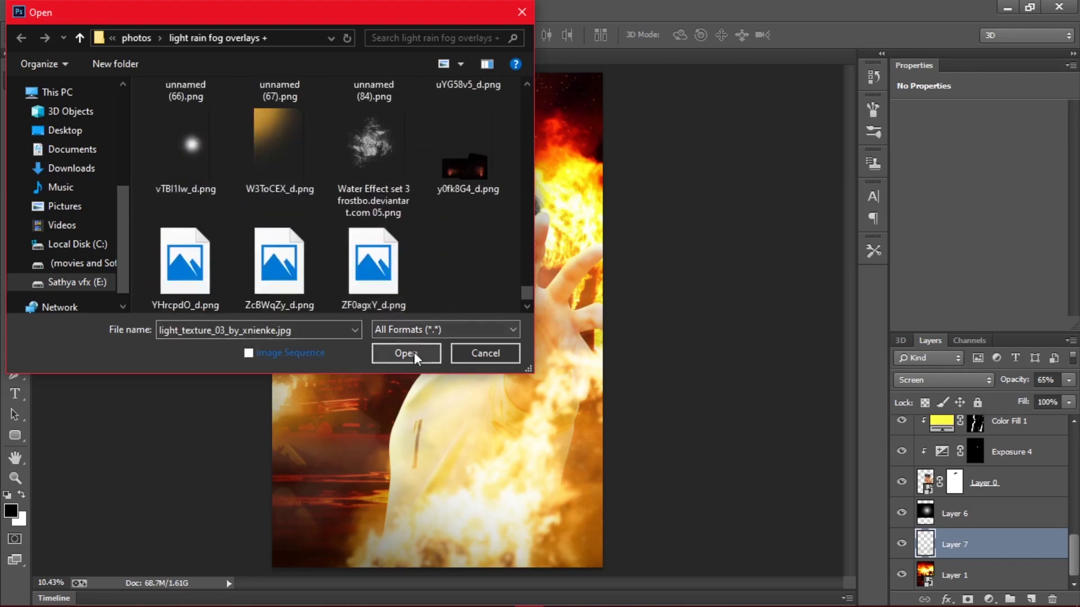
left_click(303, 147, "ctrl")
scroll(403, 189, "up", 2)
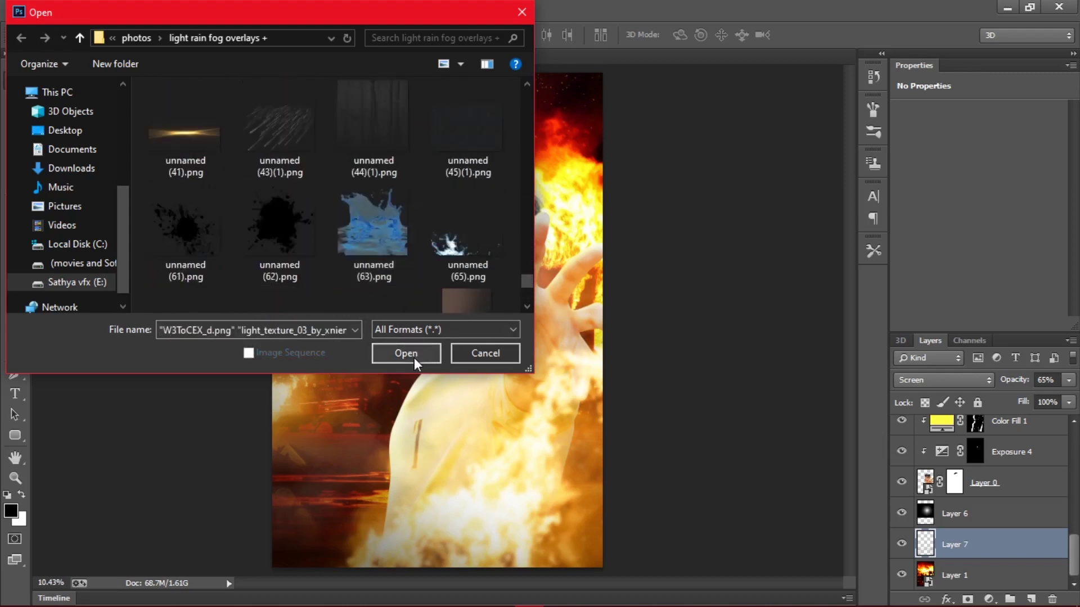
left_click(412, 355)
left_click(567, 239)
Step: Bring the bokeh light texture into the composition, enlarge it to about 269%, and move it to the top of the layer stack
left_click_drag(176, 80, 759, 511)
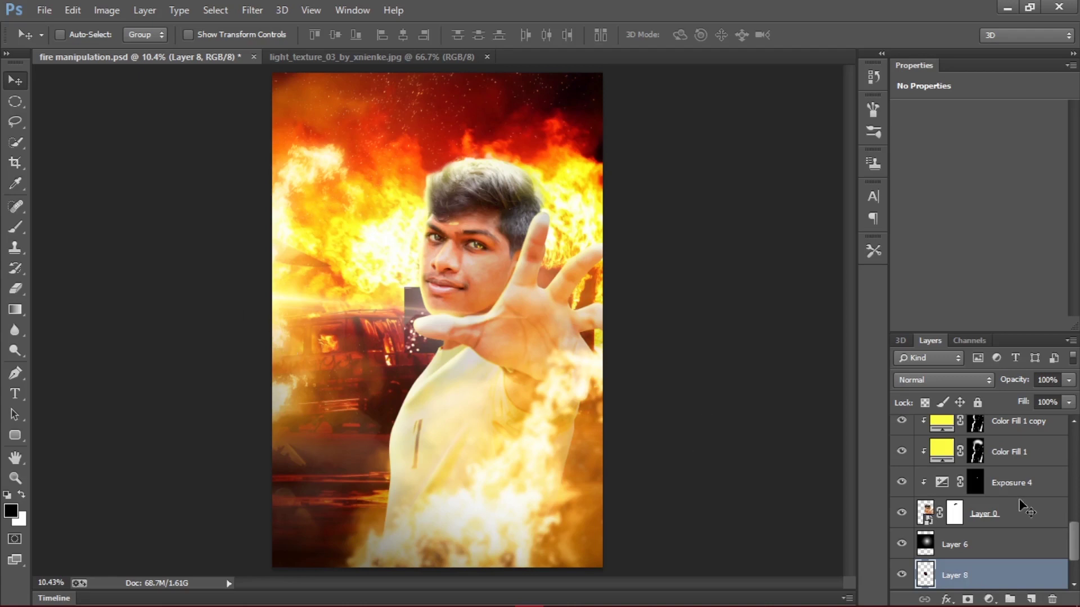
key("ctrl+t")
left_click_drag(443, 350, 554, 460)
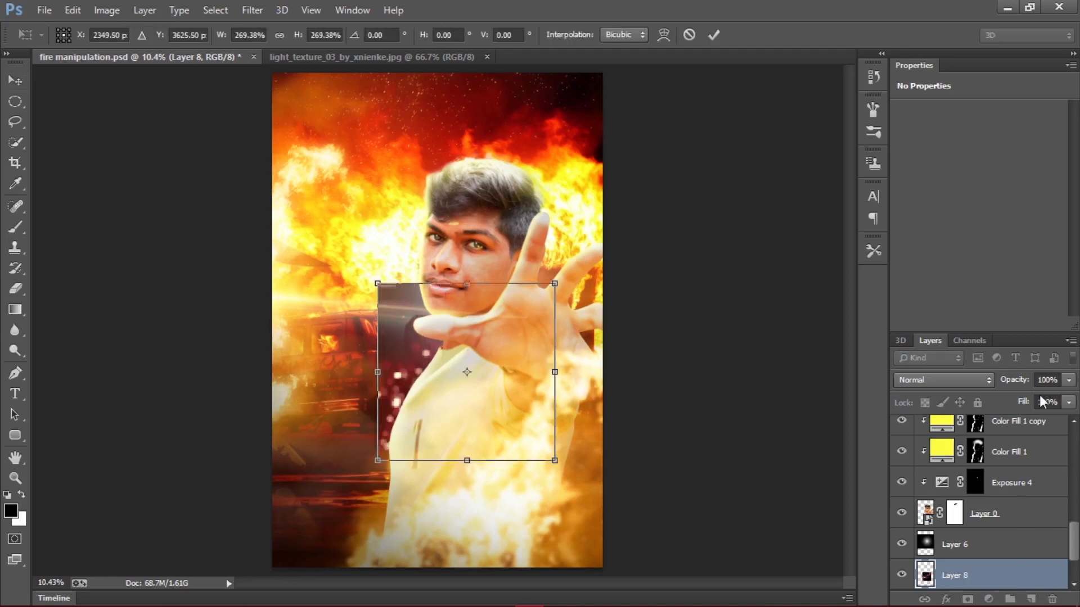
key("Return")
left_click_drag(1031, 579, 1029, 423)
Step: Enlarge the Layer 8 bokeh texture to about 276%, rotate it 59.45°, and position it over the image's upper right
left_click_drag(483, 381, 410, 202)
key("ctrl+t")
left_click_drag(679, 390, 682, 394)
left_click_drag(682, 393, 639, 442)
left_click_drag(582, 374, 654, 231)
right_click(566, 243)
left_click(607, 293)
left_click_drag(665, 386, 331, 416)
left_click_drag(535, 255, 639, 302)
Step: Blend Layer 8 in Screen mode, shift it slightly downward, and compare the bokeh on and off
left_click(950, 380)
left_click(927, 140)
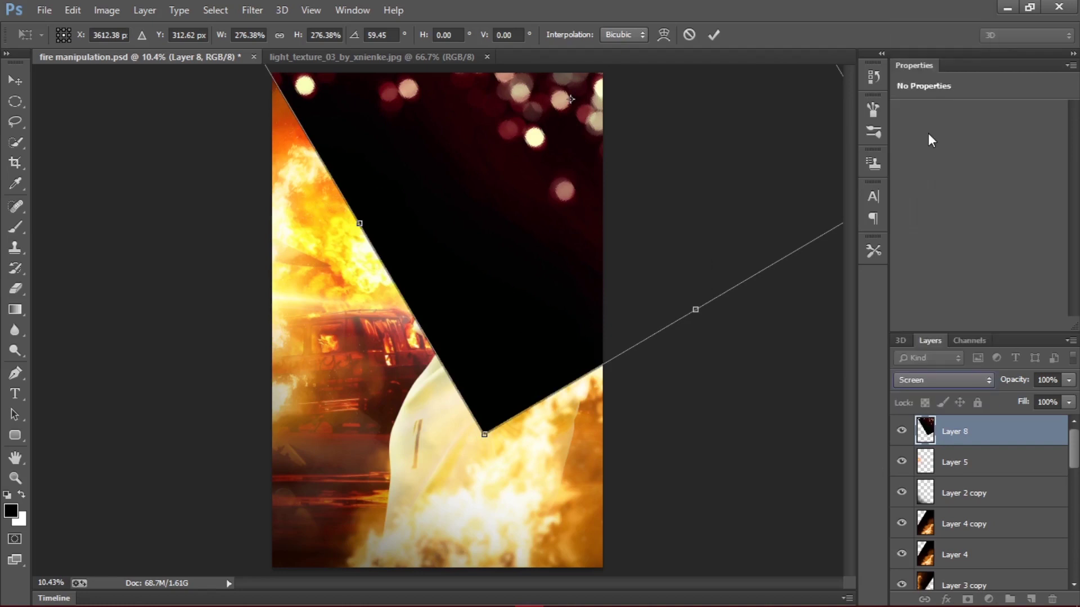
mouse_move(752, 231)
left_mouse_down()
mouse_move(735, 262)
mouse_move(757, 247)
left_mouse_up()
key("Return")
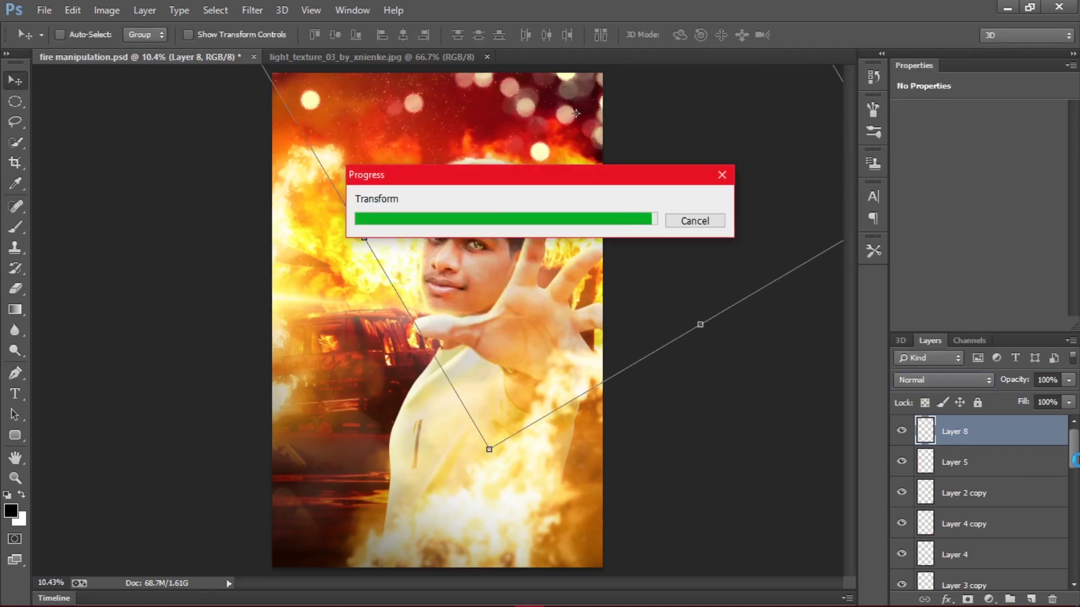
left_click(901, 432)
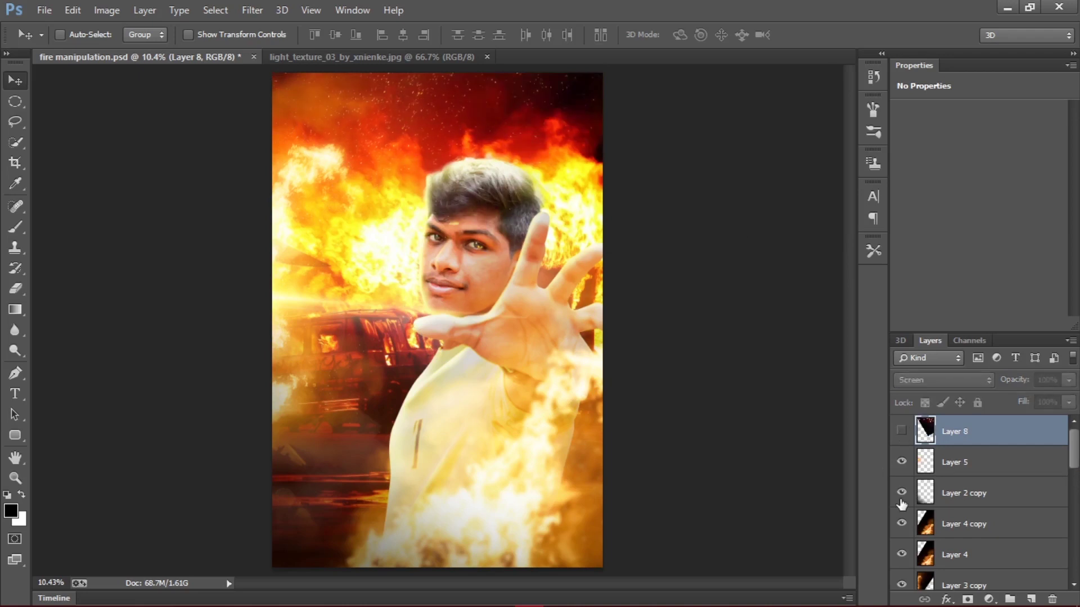
left_click(902, 432)
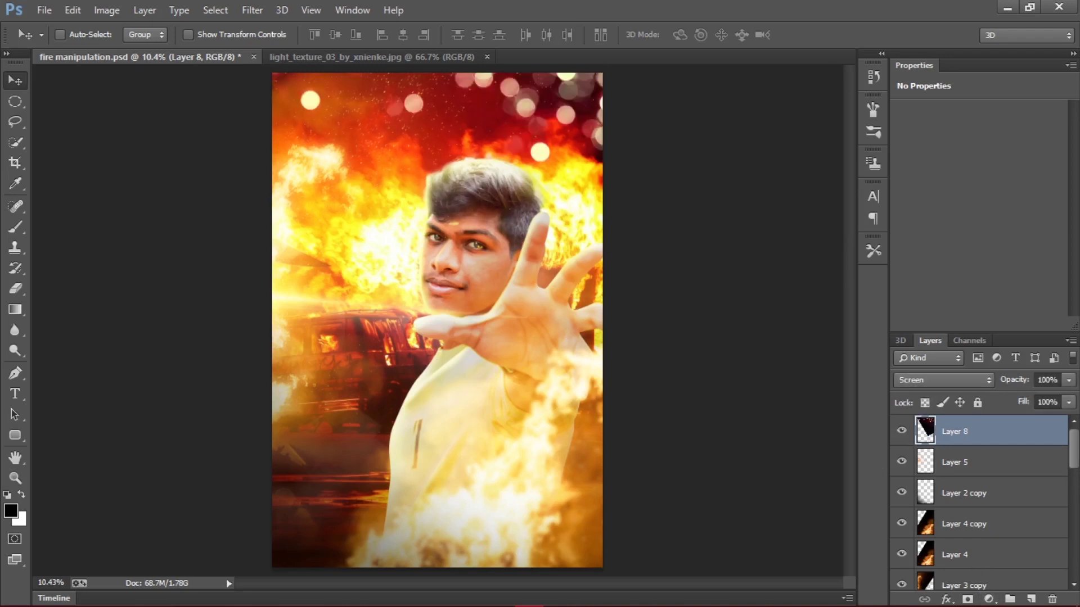
Step: Add a Hue/Saturation adjustment with Colorize enabled above Layer 8 and clip it to the bokeh layer
mouse_move(975, 606)
left_click(988, 600)
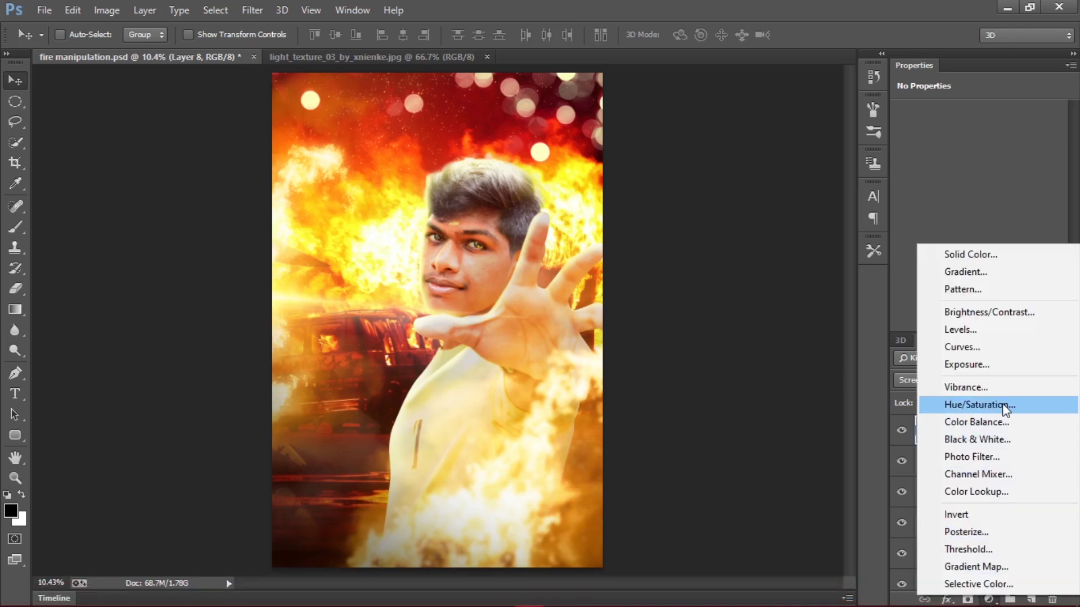
key("Escape")
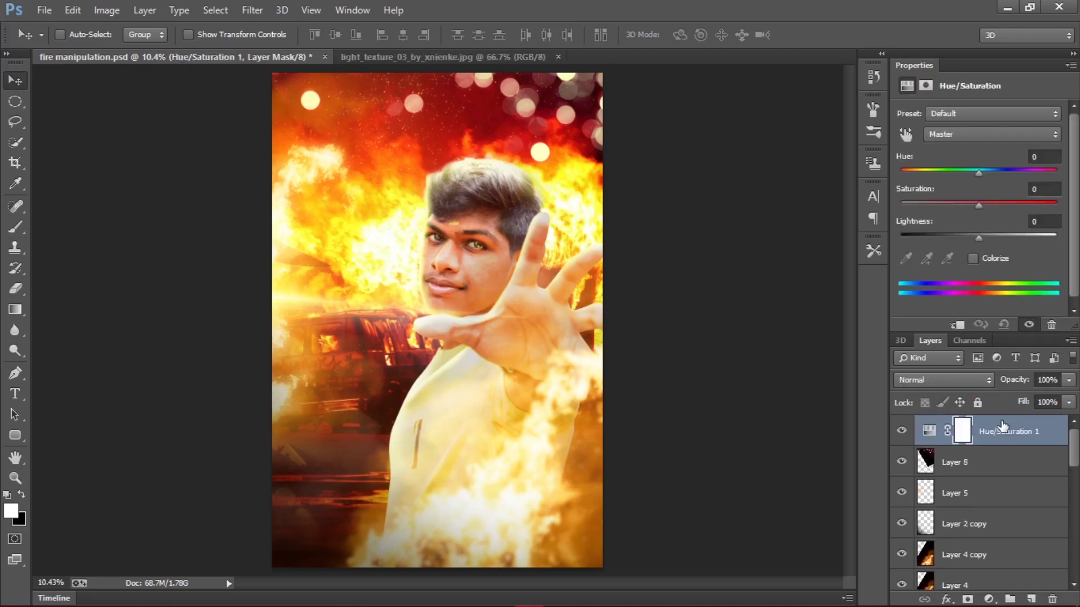
left_click(988, 260)
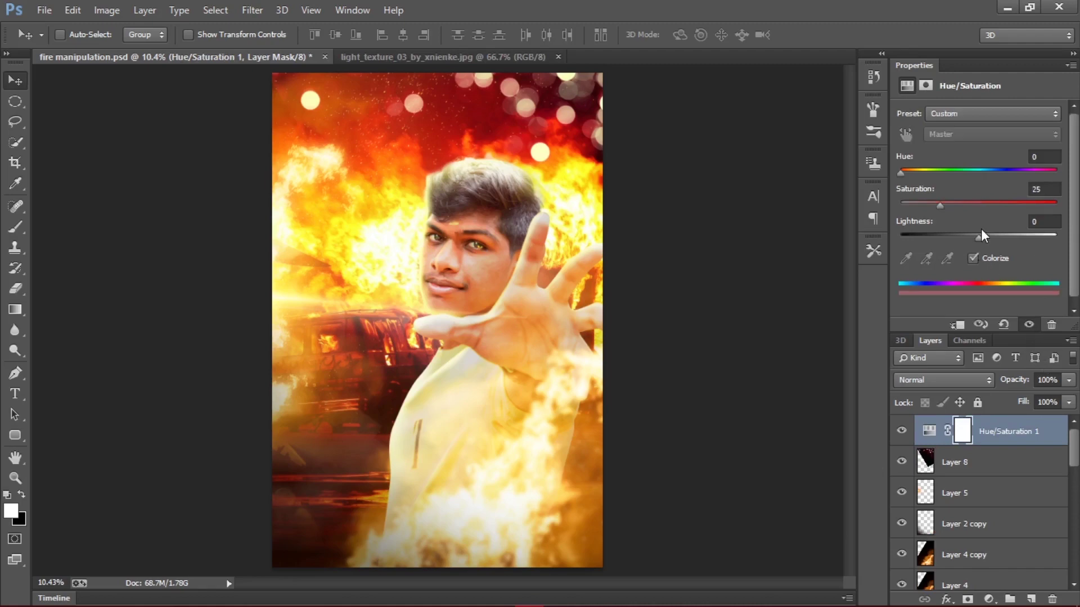
left_click_drag(901, 173, 943, 183)
left_click(958, 325)
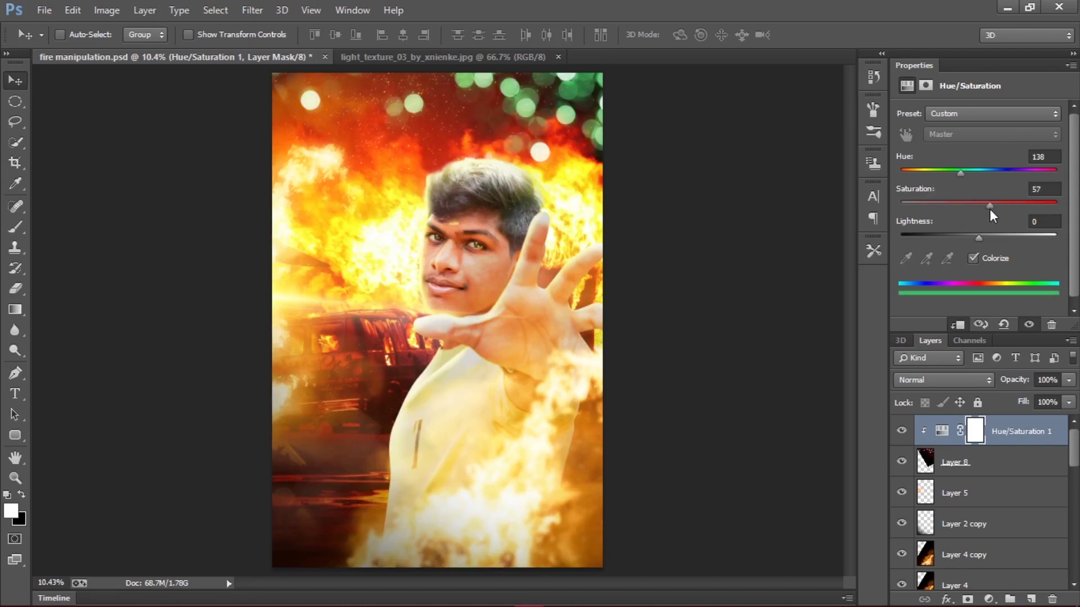
Step: Tint the bokeh yellow-green with hue 75 and lightness -2, and reduce the colorize saturation
mouse_move(979, 239)
left_mouse_down()
mouse_move(998, 238)
mouse_move(976, 242)
left_mouse_up()
left_click_drag(949, 182, 932, 175)
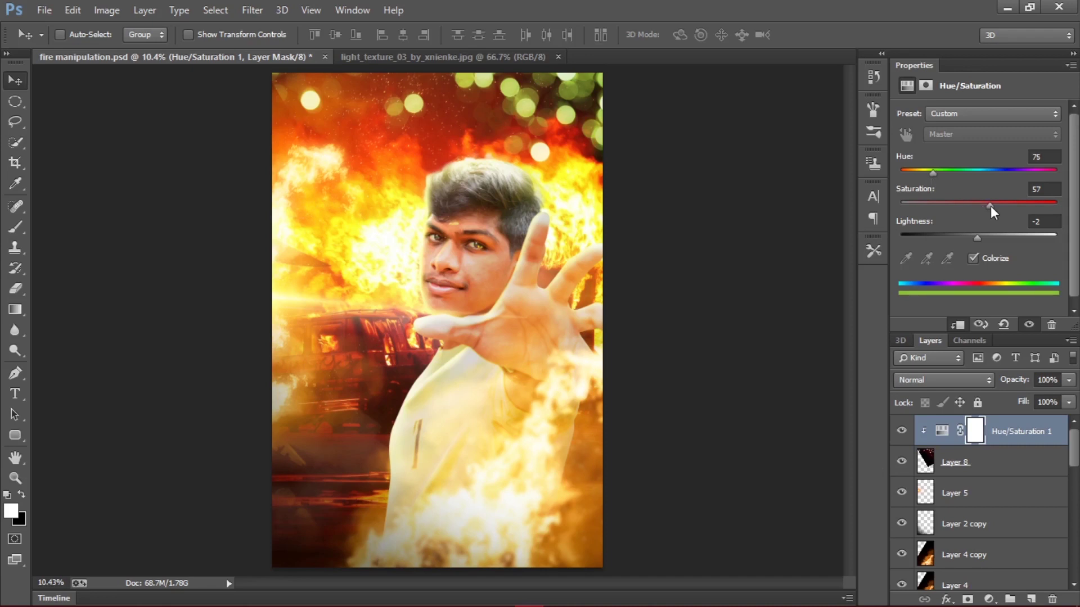
left_click_drag(990, 206, 977, 207)
Step: Apply a Motion Blur to the Layer 8 bokeh at a 35° angle and 58 pixels distance
left_click(996, 471)
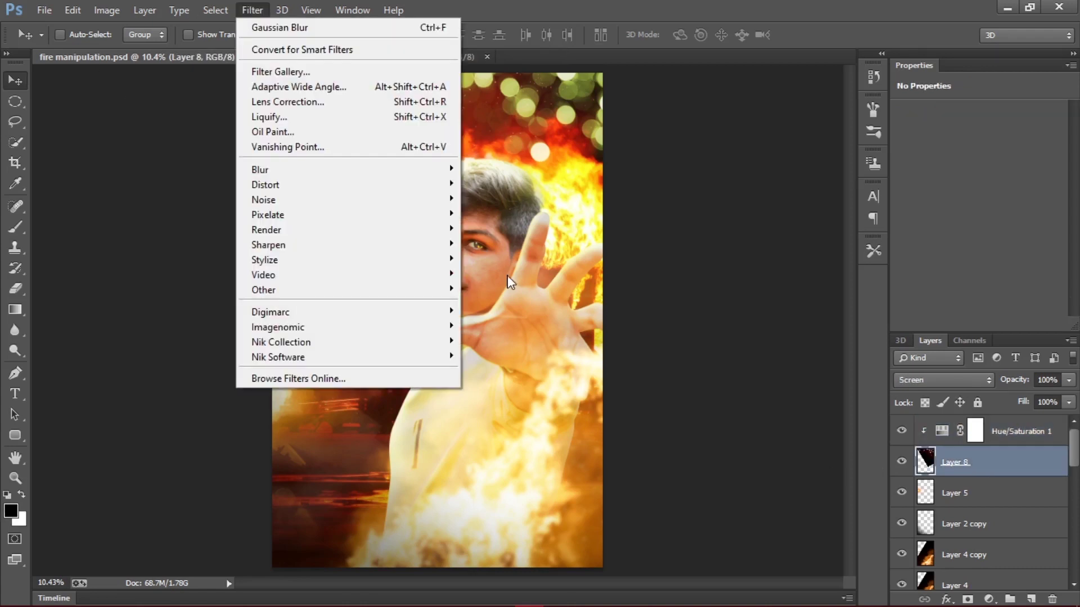
mouse_move(348, 169)
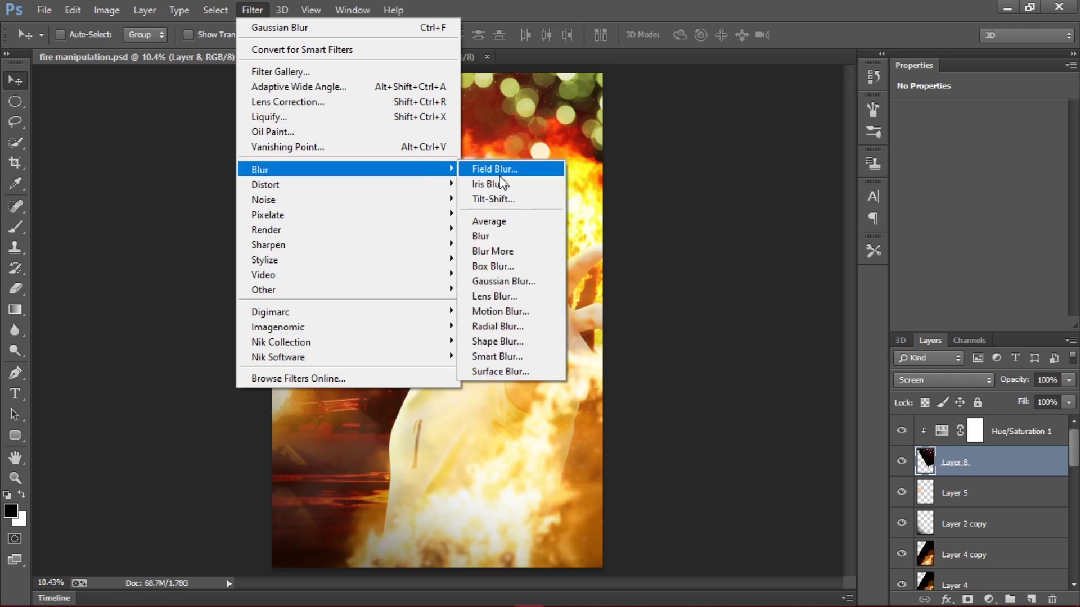
left_click(517, 313)
left_click(511, 104)
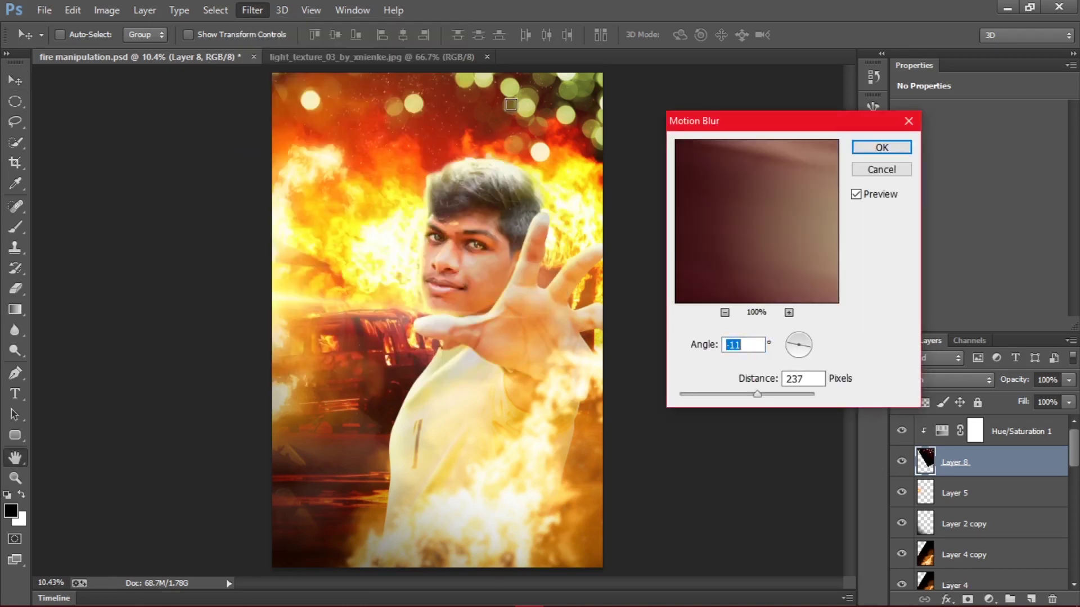
left_click(789, 350)
left_click_drag(757, 395, 718, 396)
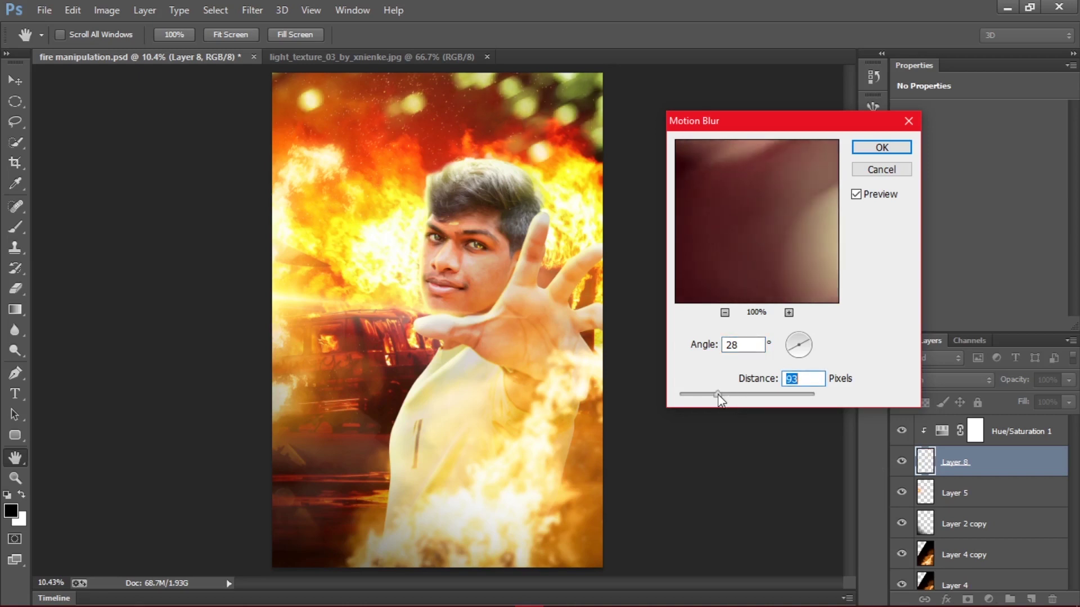
left_click(790, 353)
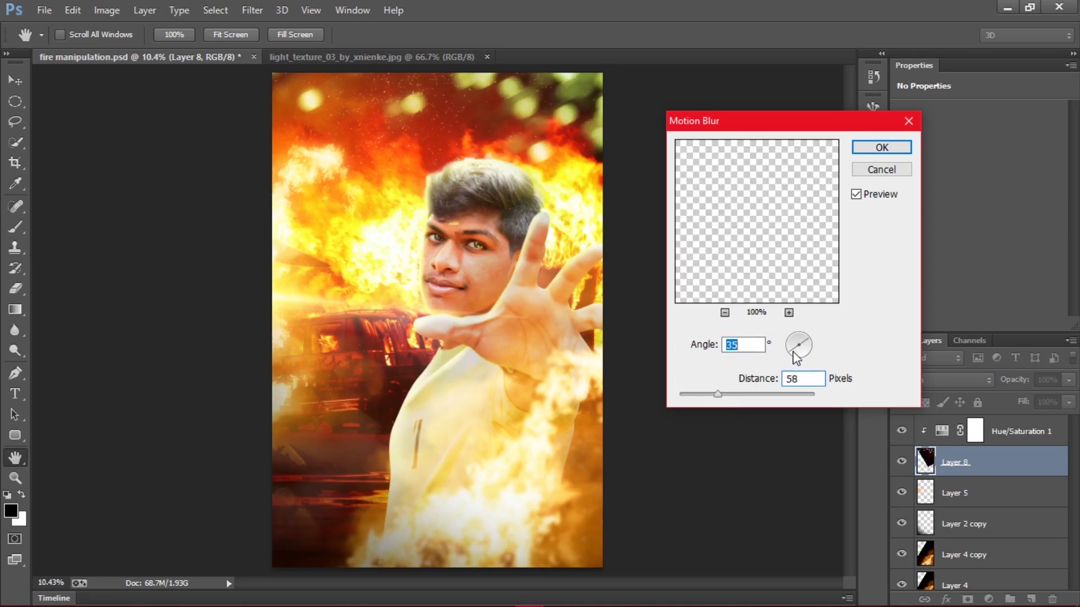
left_click(883, 148)
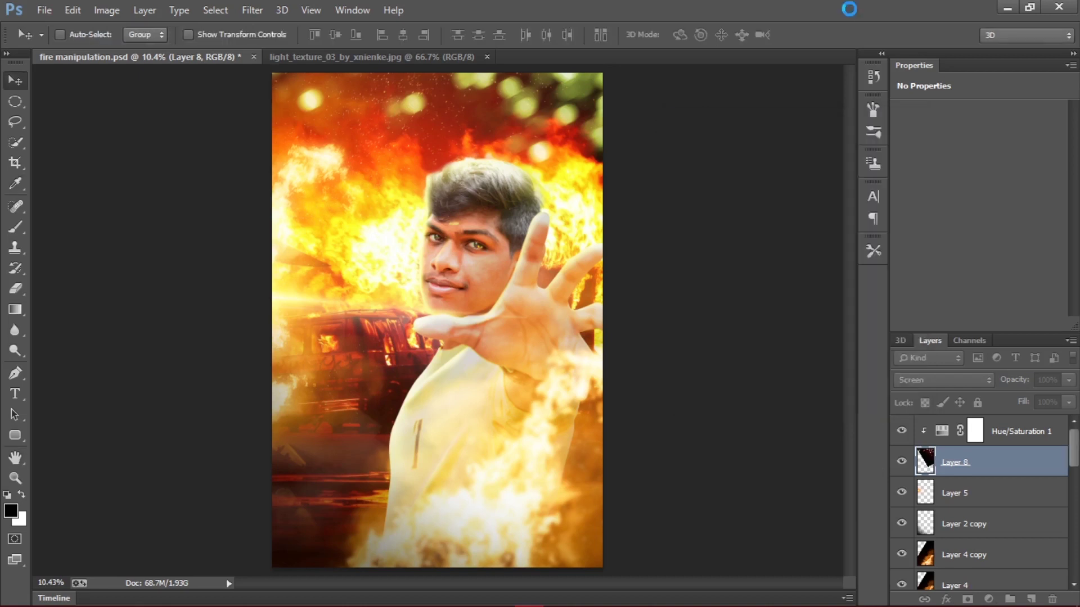